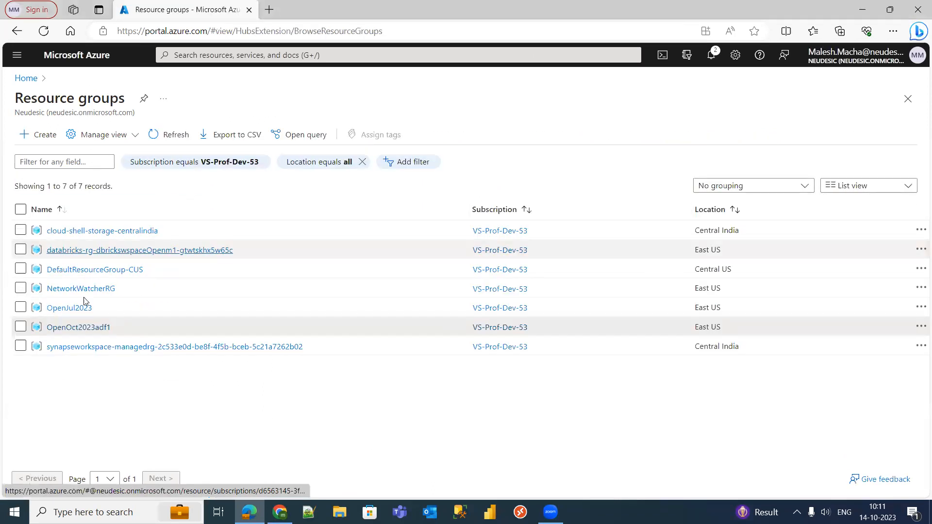
- Go from Home to Resource groups and open the OpenOct2023adf1 resource group
left_click(26, 78)
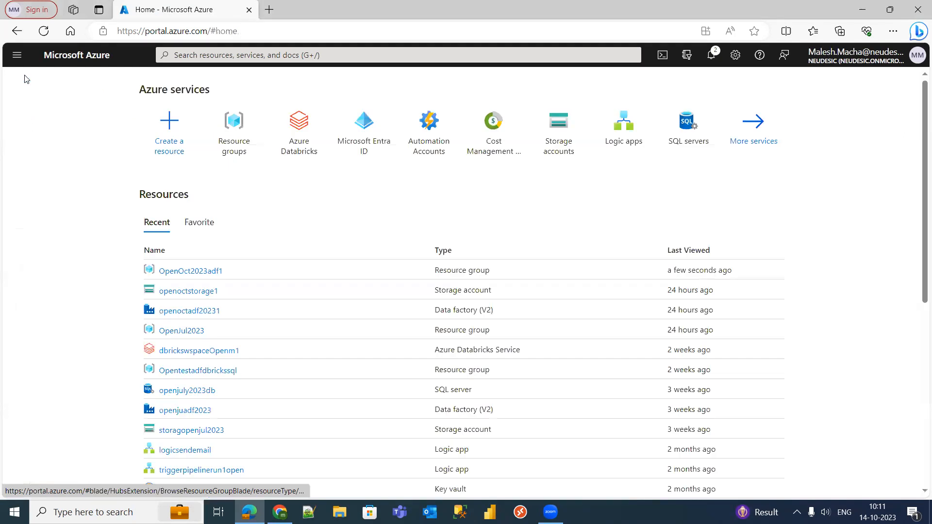
left_click(241, 141)
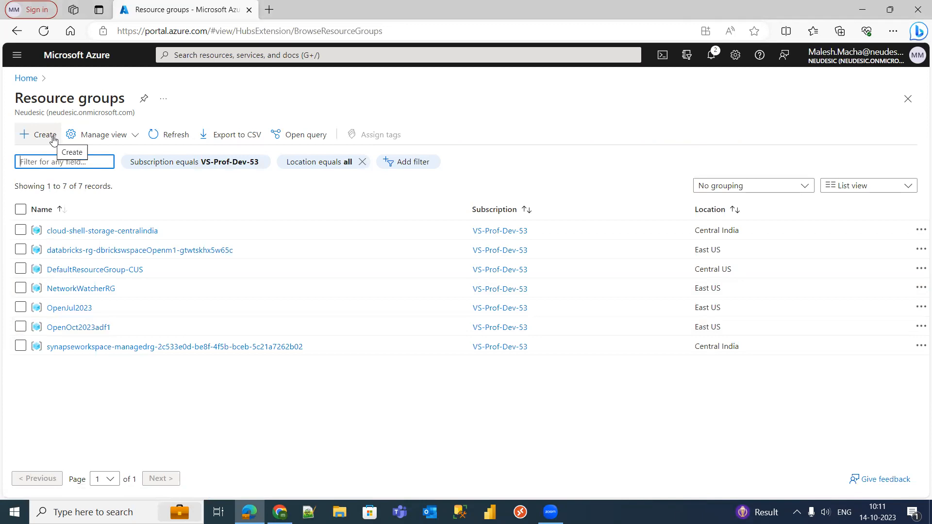
left_click(83, 328)
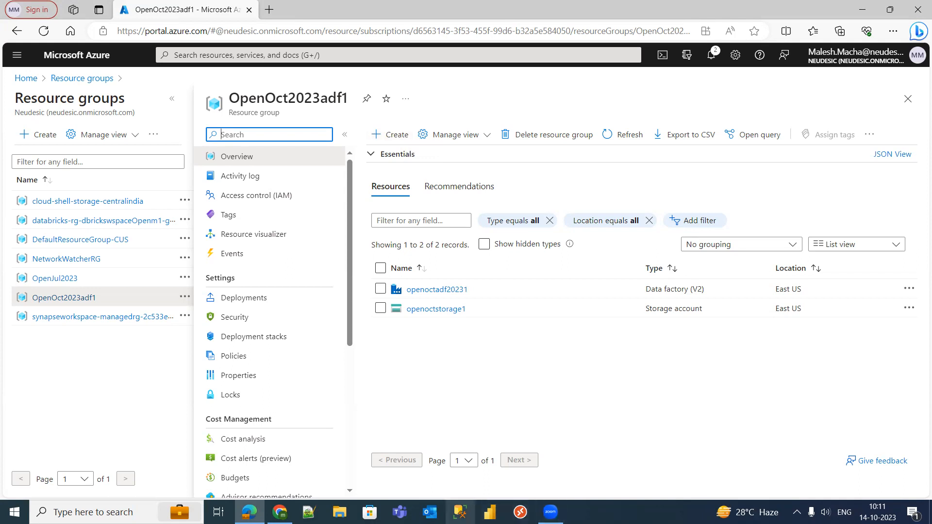
left_click(460, 513)
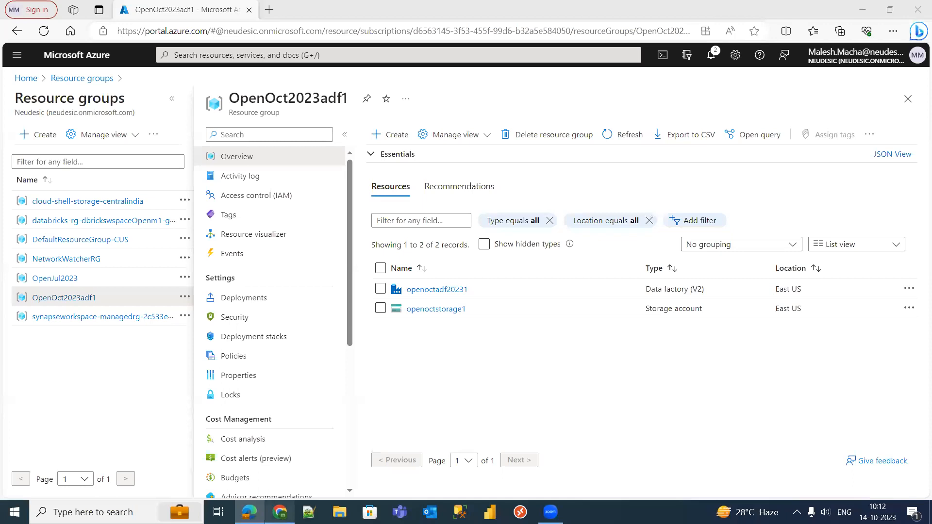
- Search Chrome for 'Download SQL' and open Microsoft Learn's Download SSMS page for SSMS 19.1
mouse_move(280, 512)
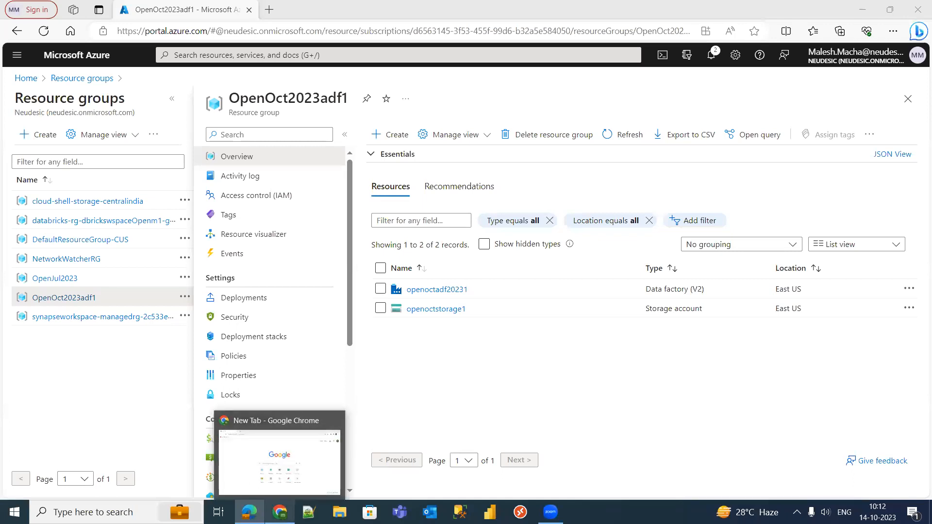
left_click(280, 512)
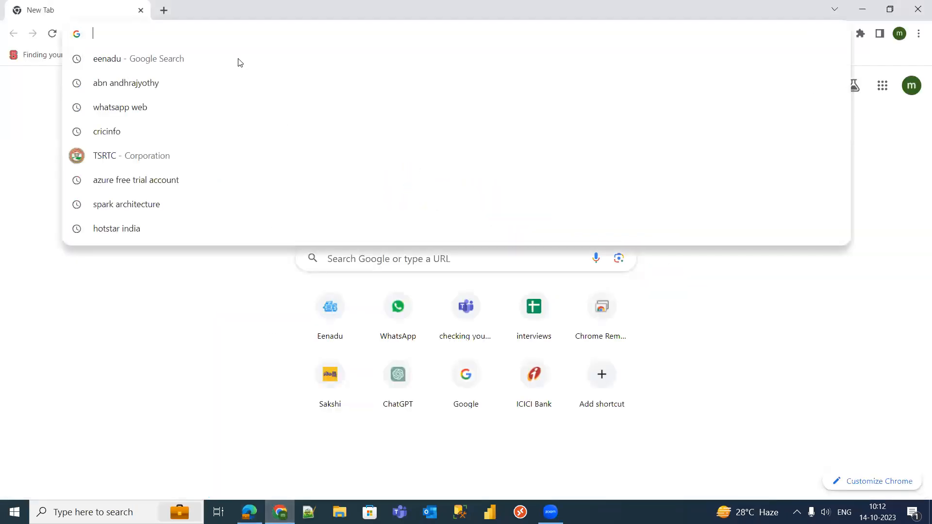
type("SQL")
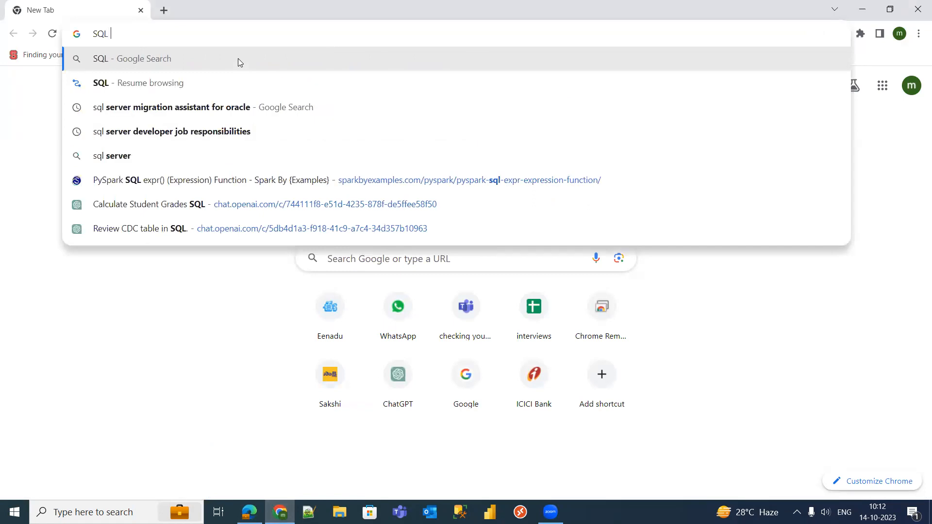
key("BackSpace")
key("BackSpace")
key("BackSpace")
type("Dow")
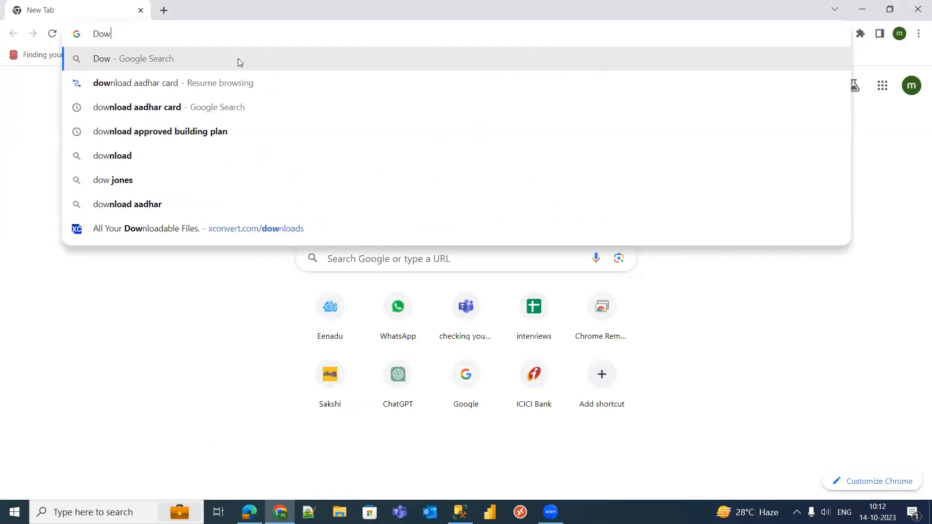
type("nload ")
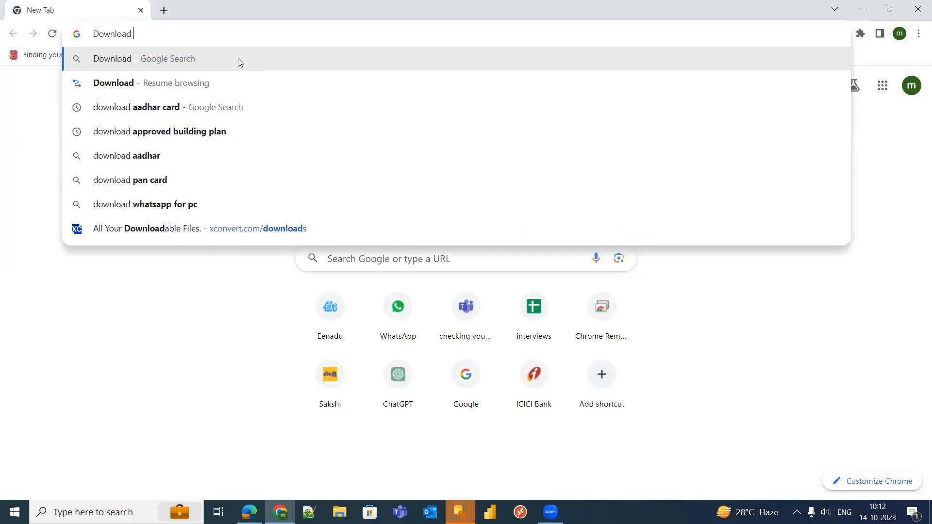
type("SQL")
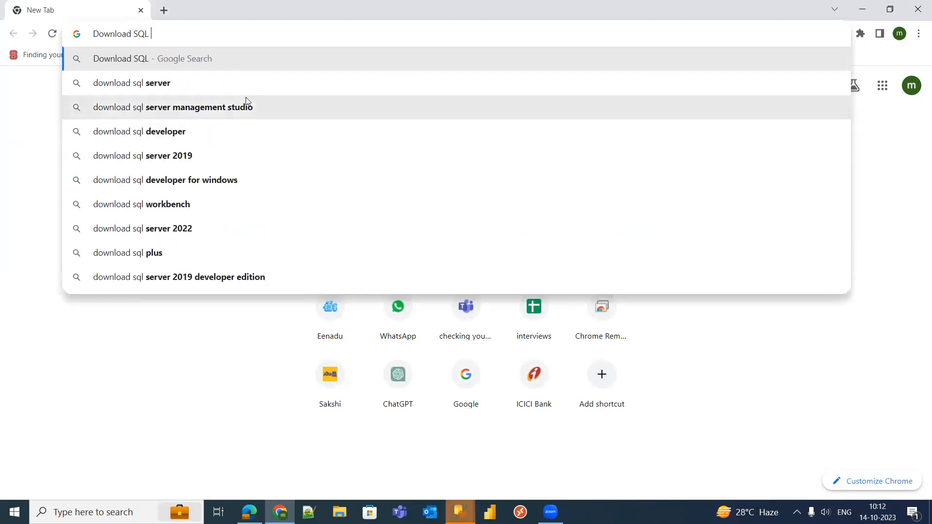
left_click(246, 107)
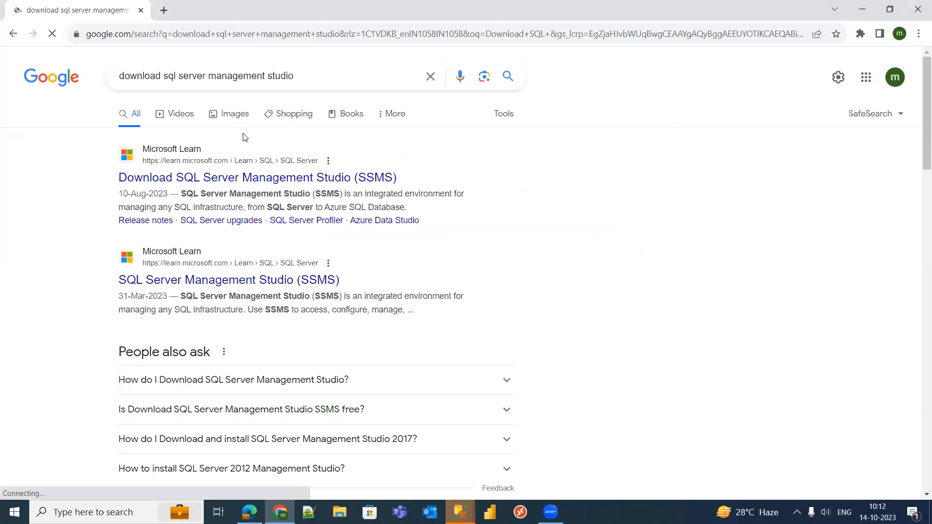
left_click(258, 179)
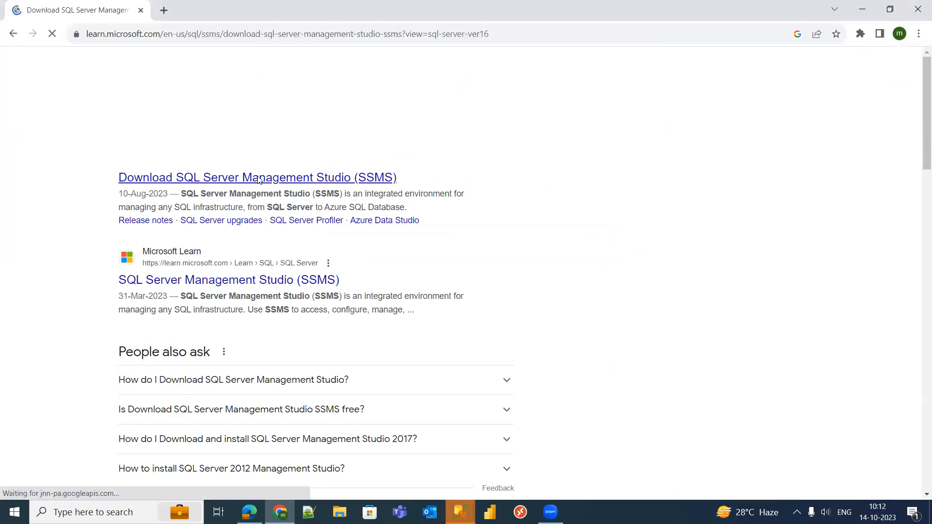
left_click_drag(920, 108, 919, 162)
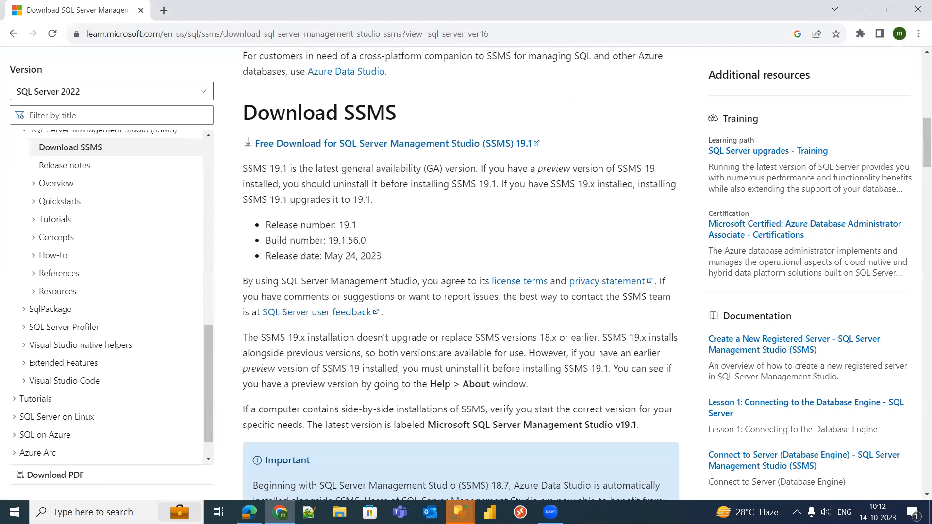
key("super+8")
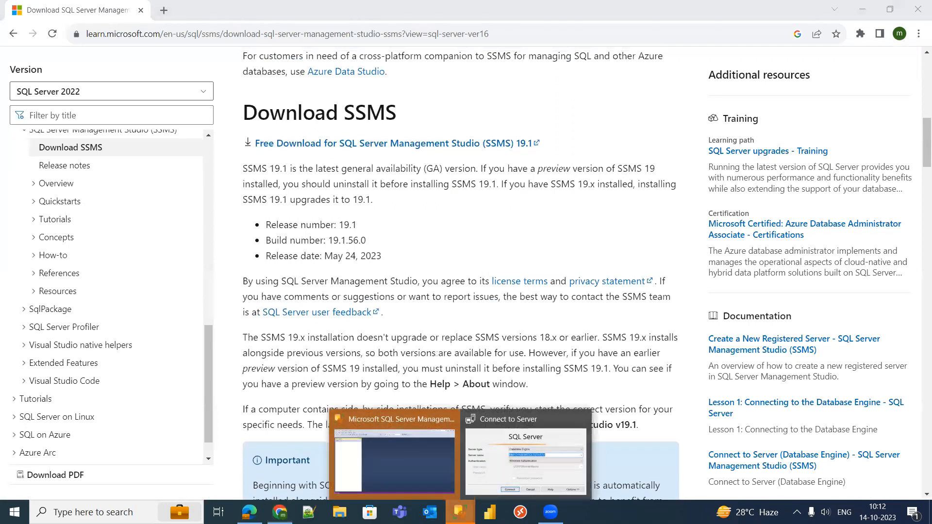
- Cancel Management Studio's pending Connect to Server dialog, then return to the SSMS download page
left_click(516, 459)
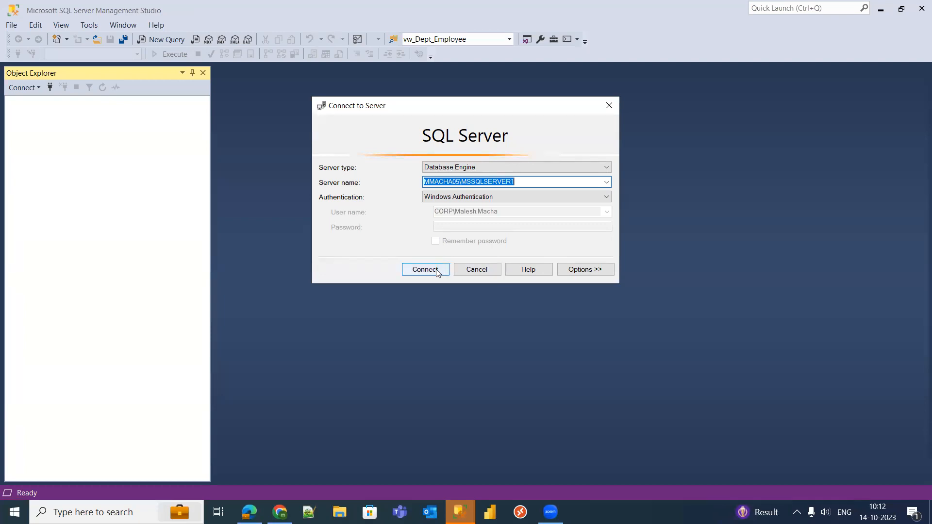
left_click(495, 271)
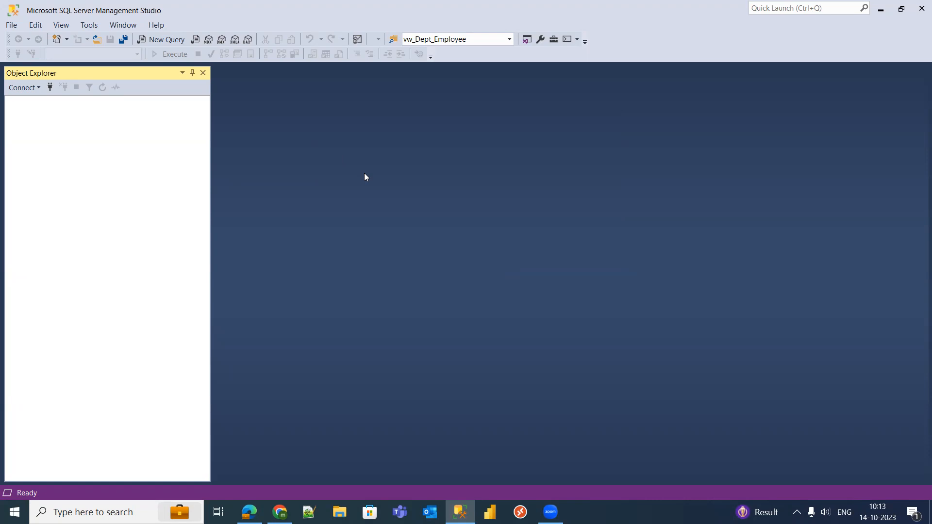
left_click(280, 512)
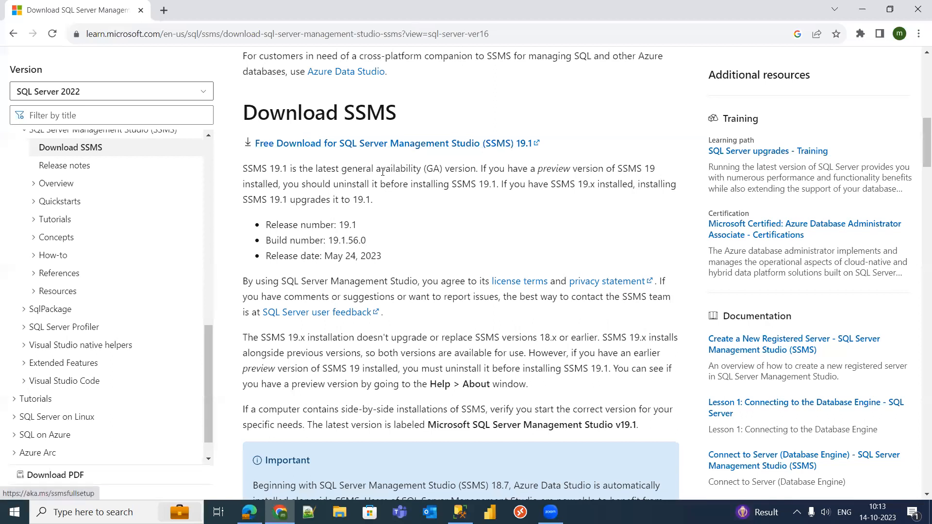
left_click(249, 512)
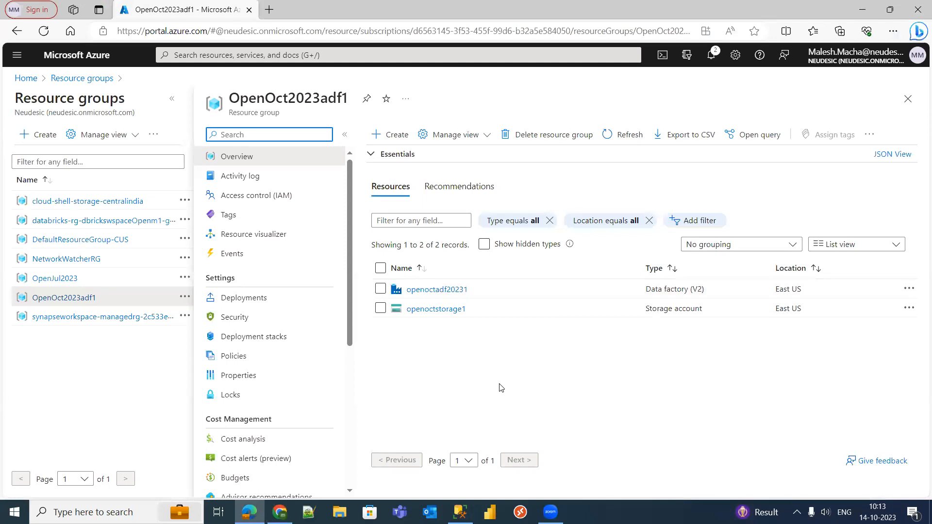
left_click(435, 100)
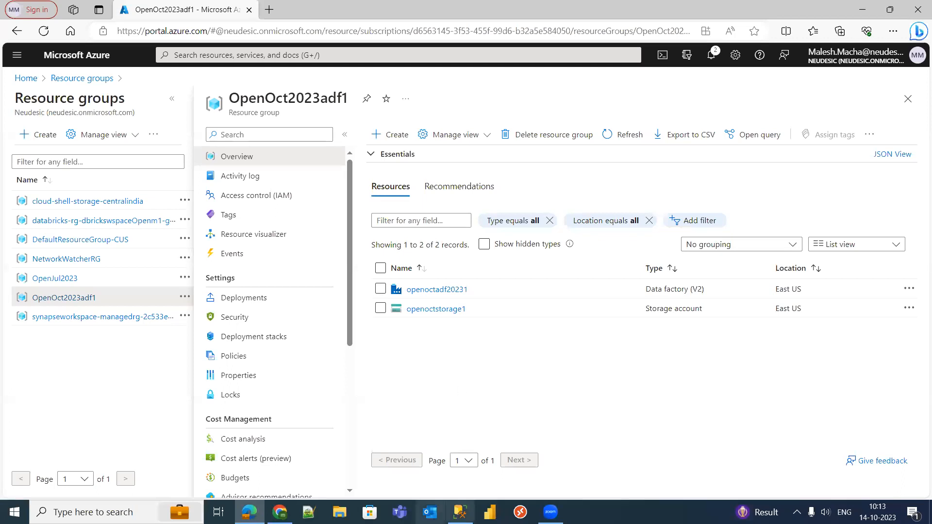
left_click(461, 512)
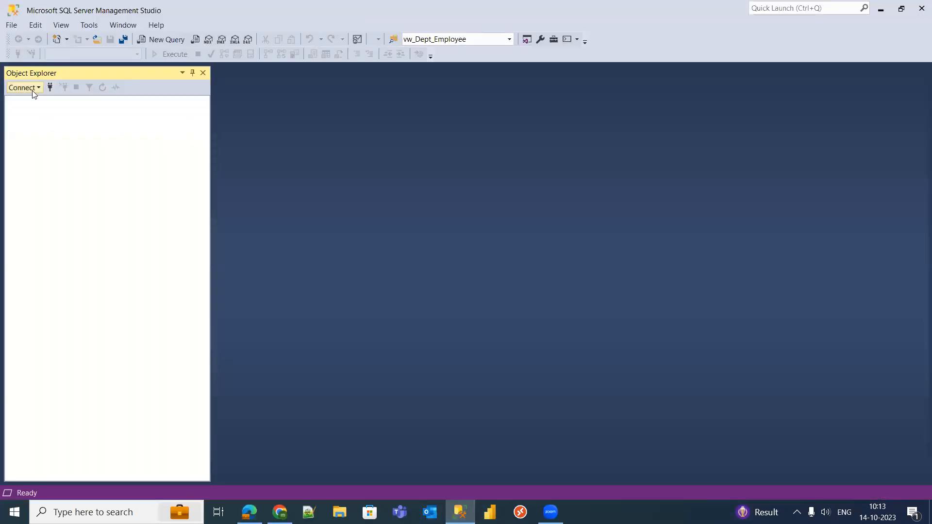
- Try a Database Engine connection to the openjuly2023db Azure server, then abandon it
left_click(31, 91)
left_click(53, 101)
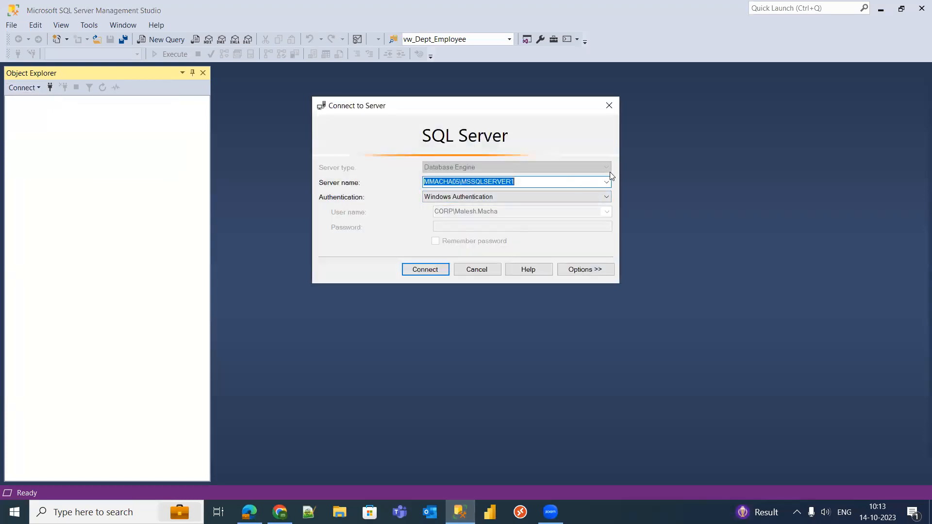
left_click(606, 182)
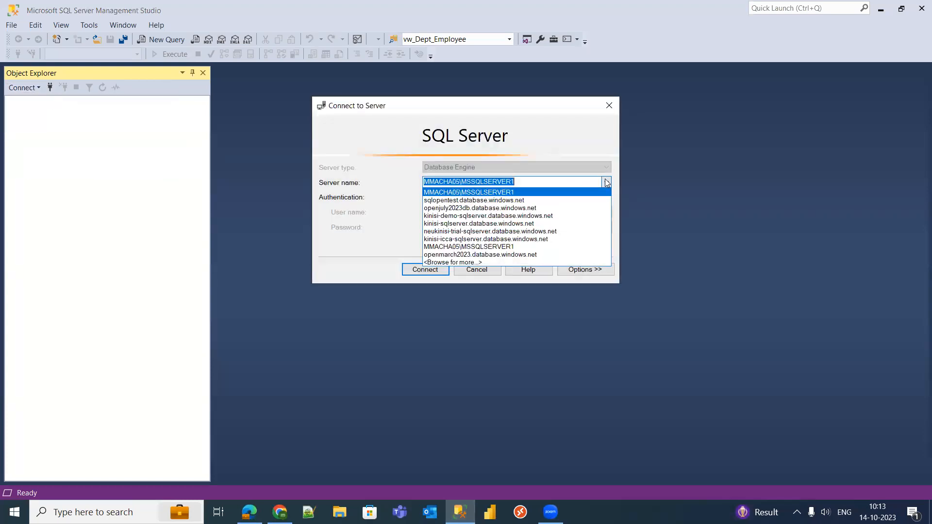
left_click(516, 208)
left_click(426, 270)
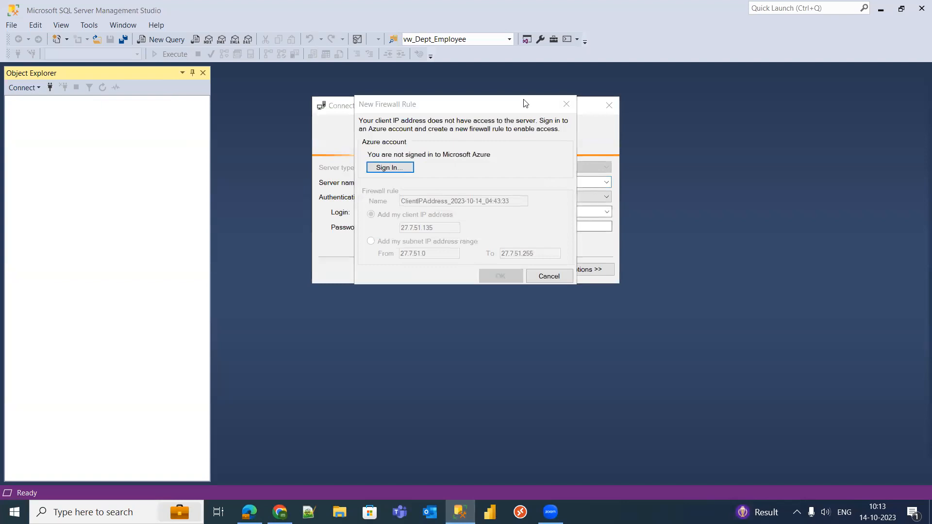
left_click(556, 276)
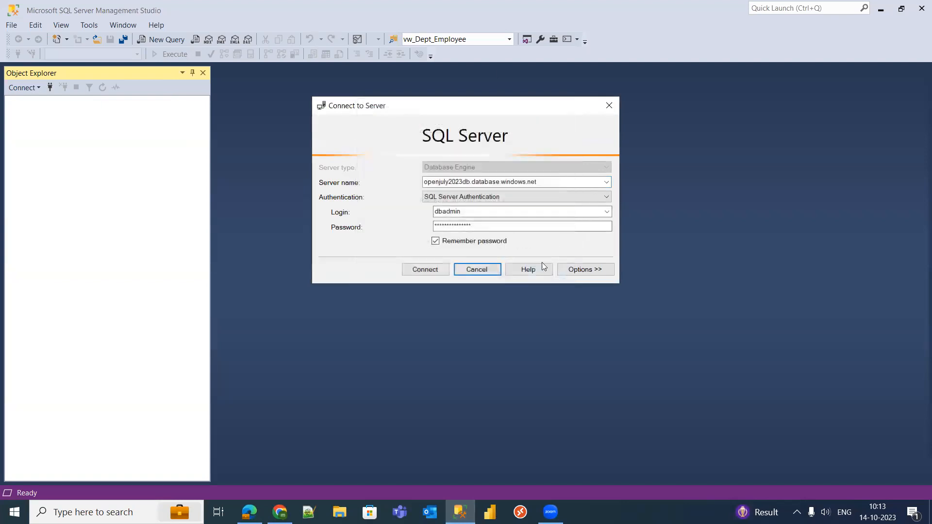
left_click(478, 181)
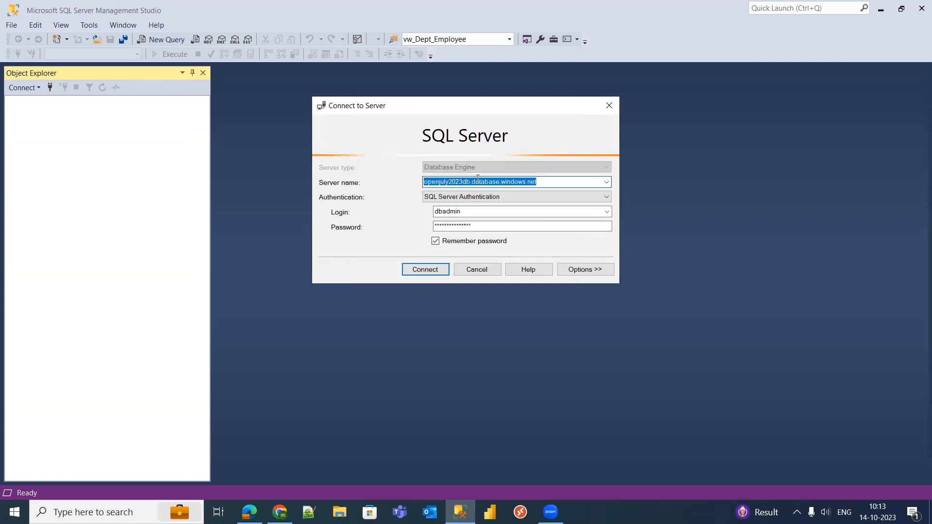
double_click(442, 211)
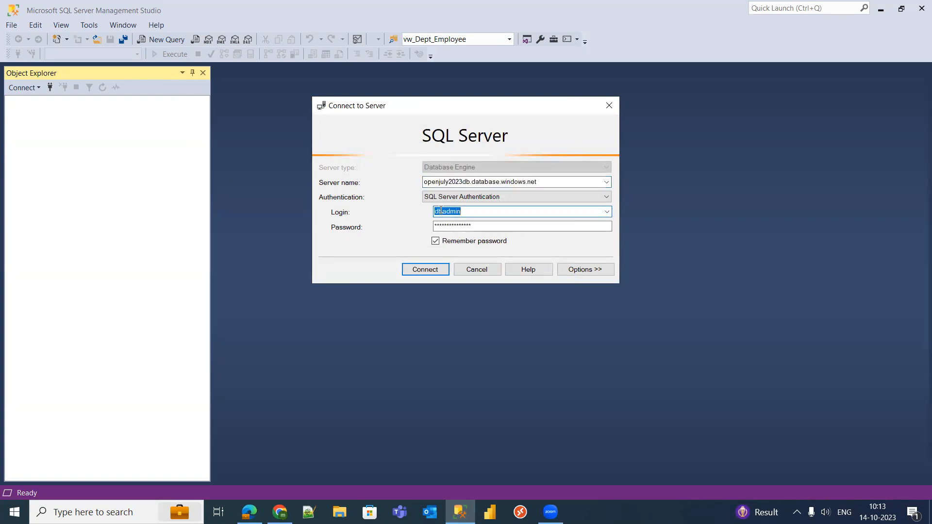
left_click_drag(503, 225, 430, 228)
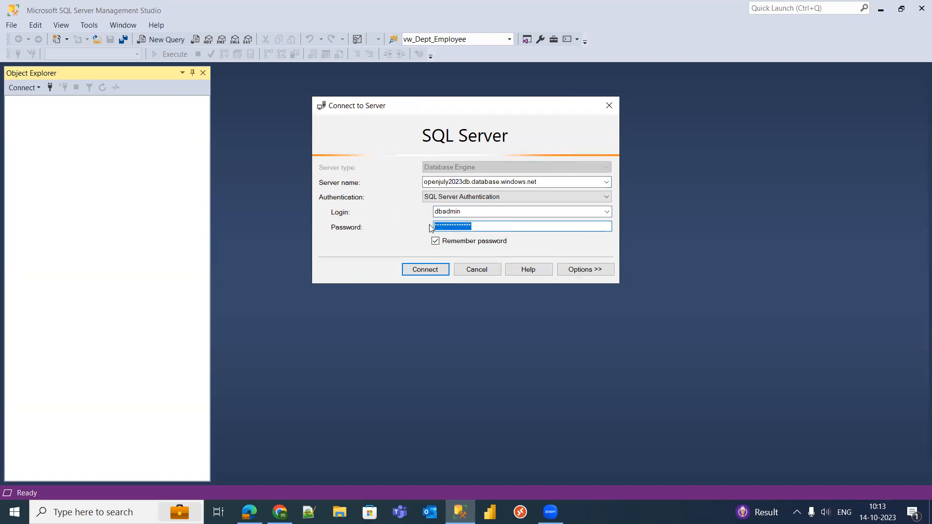
double_click(533, 183)
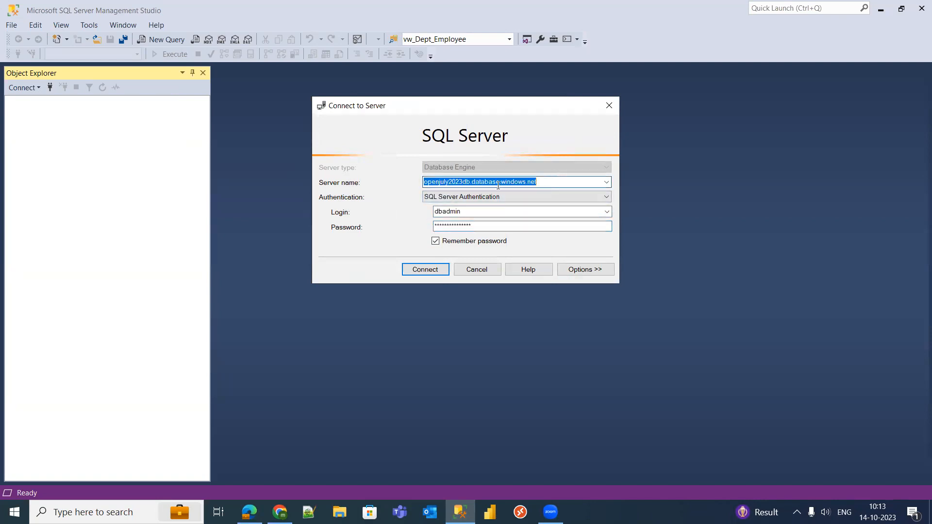
left_click(486, 272)
- Connect to the local SQL Server, browse its AdventureWorks databases, then return to the Azure portal
left_click(24, 89)
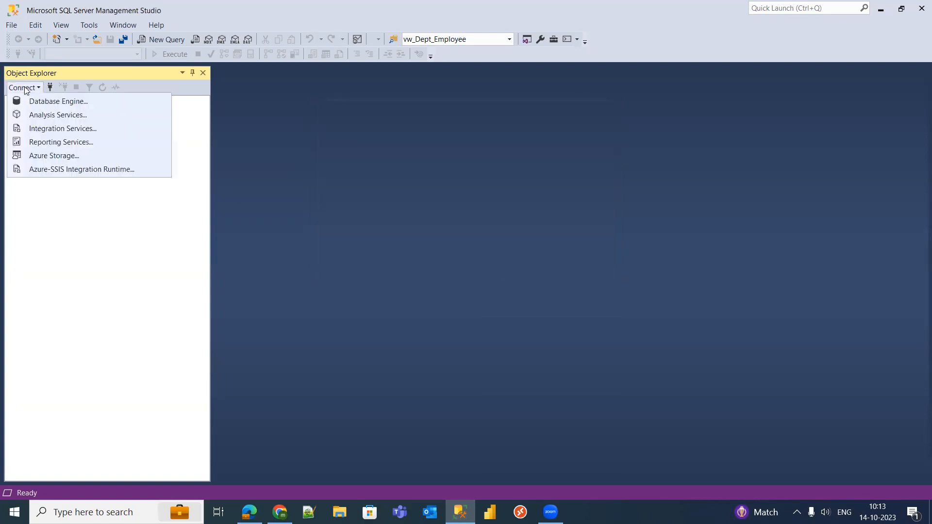
left_click(44, 102)
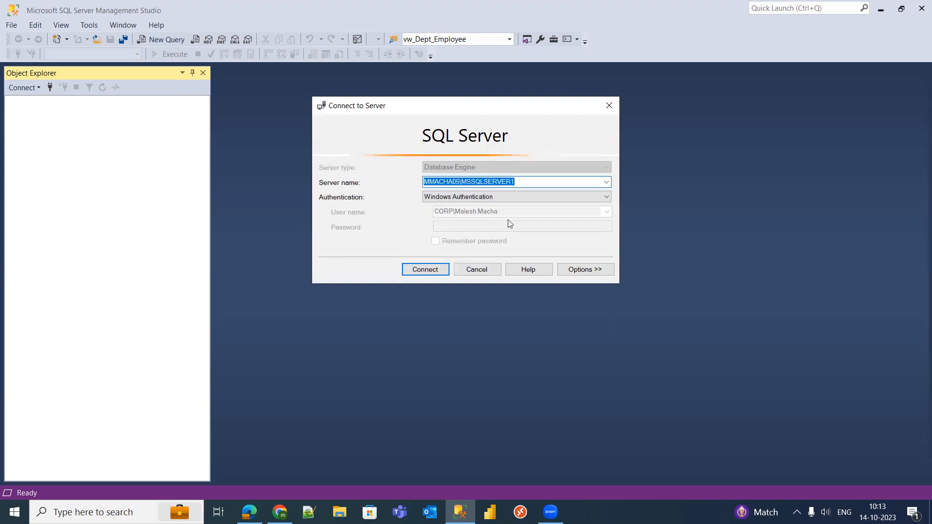
left_click(429, 275)
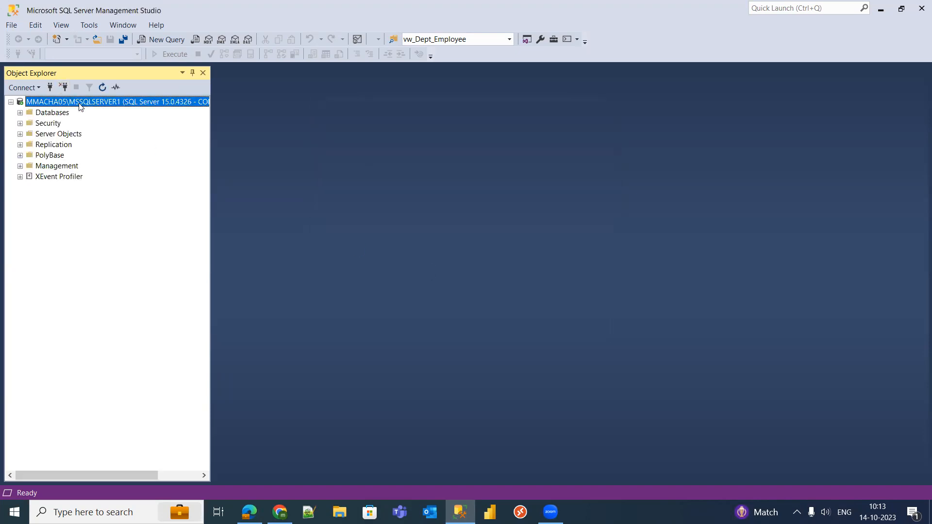
left_click(21, 113)
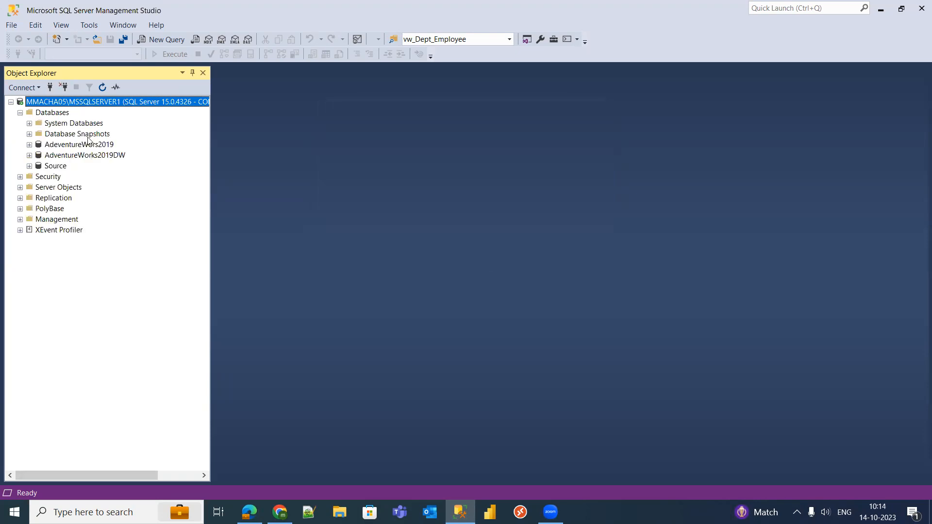
left_click(100, 145)
left_click(100, 156)
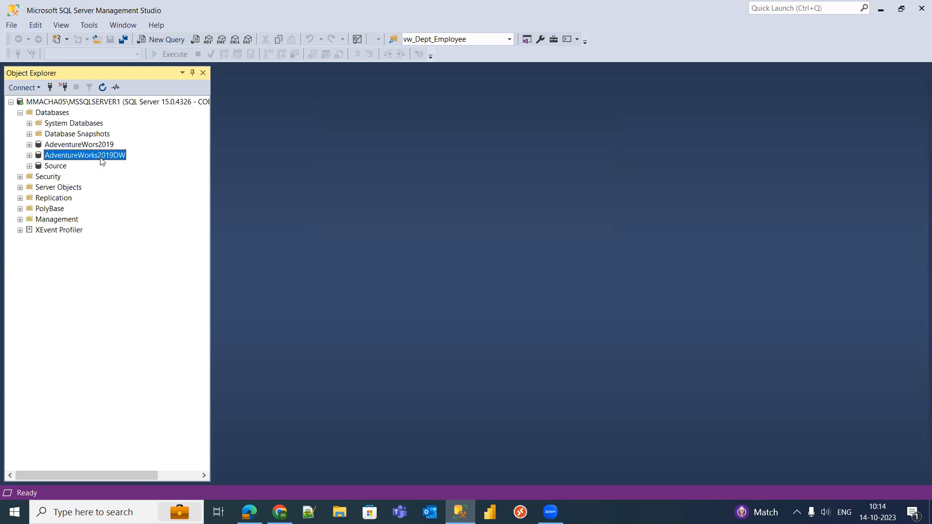
left_click(11, 102)
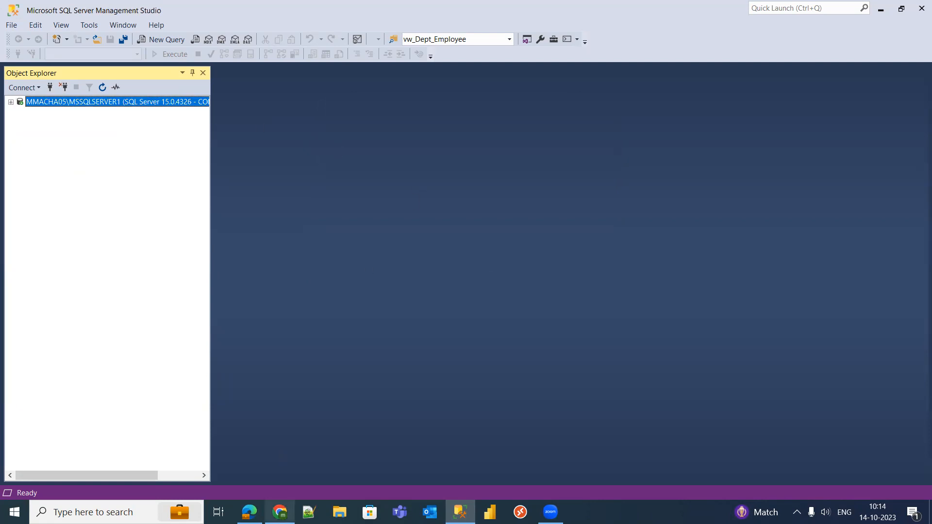
left_click(279, 513)
left_click(249, 512)
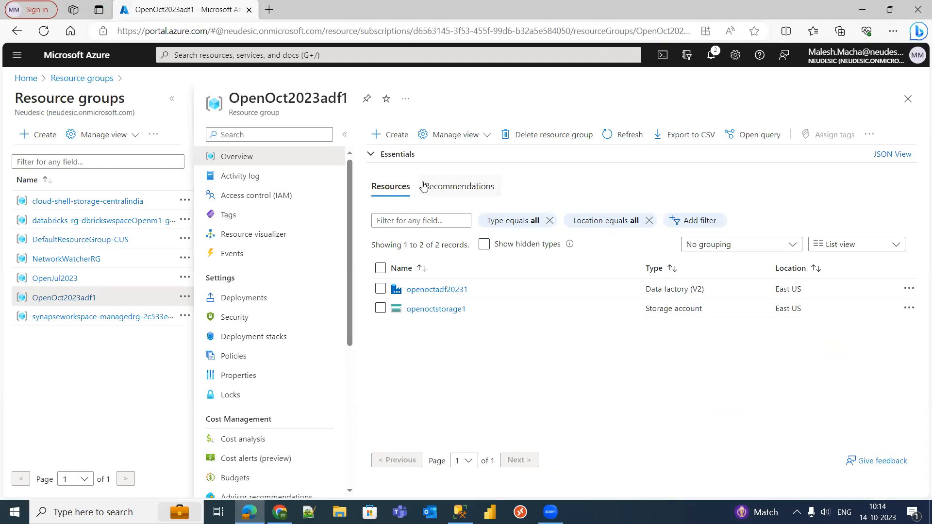
- Search the Marketplace for 'SQL', view the SQL Database offering, then go back to the resource group
left_click(395, 136)
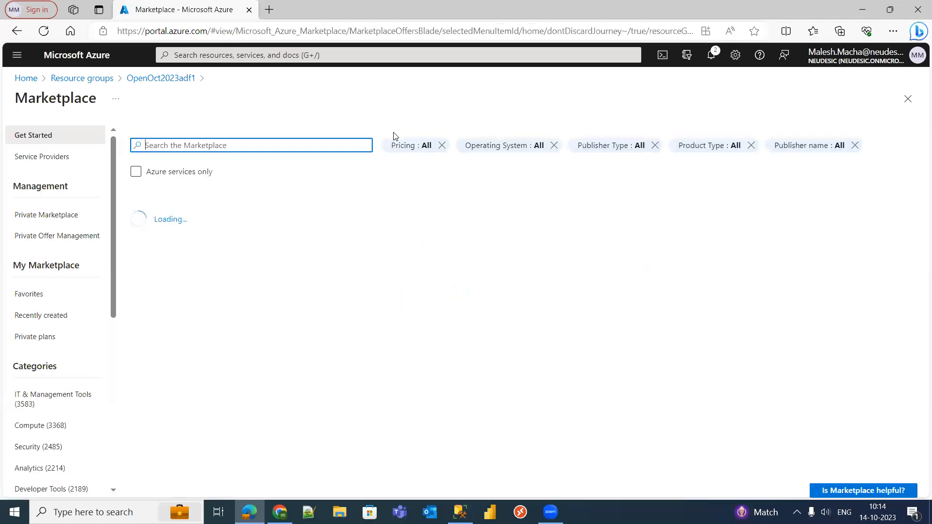
type("SQL")
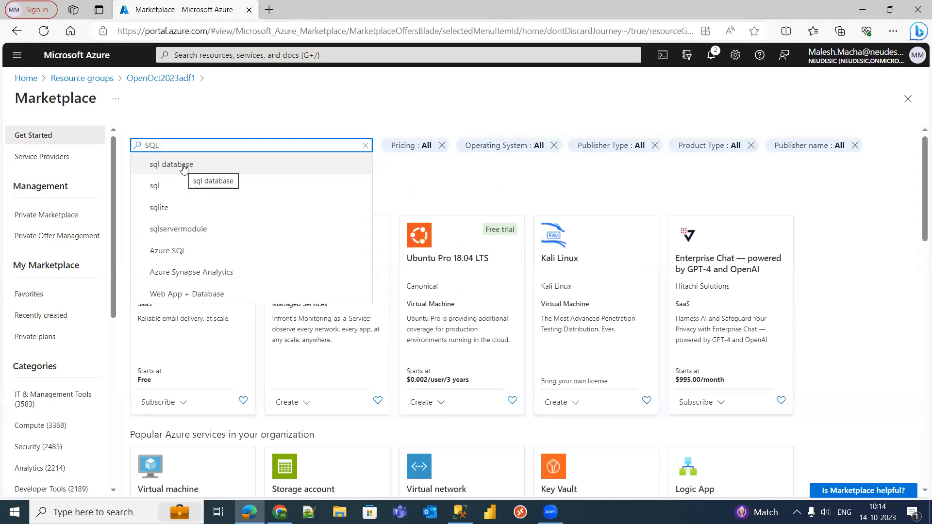
left_click(180, 166)
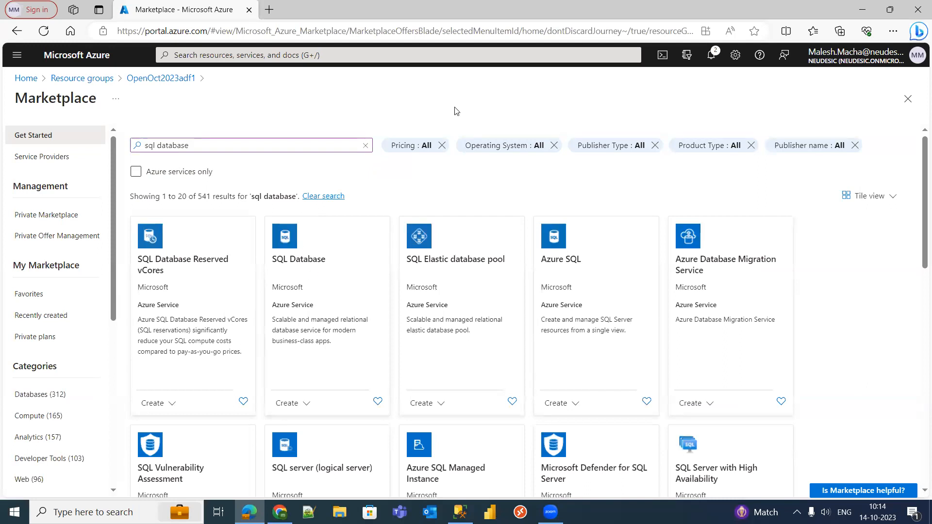
left_click(342, 277)
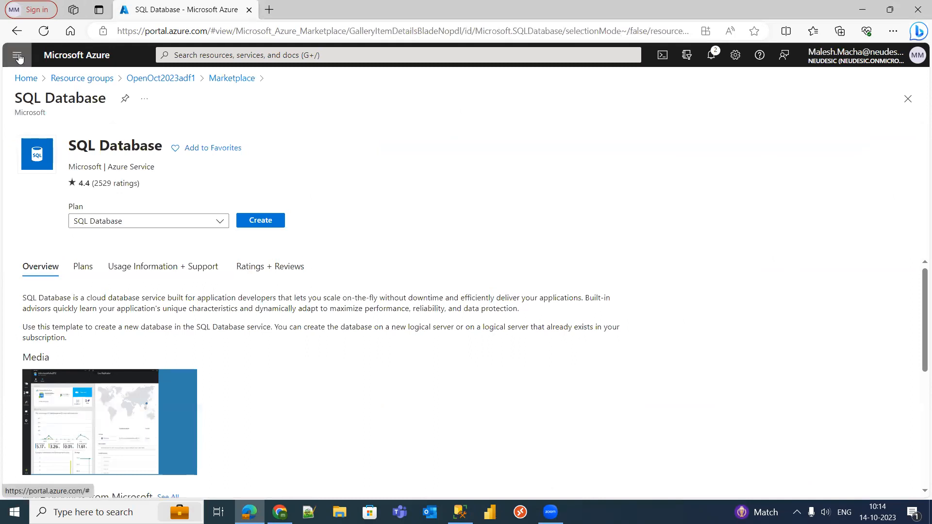
left_click(170, 79)
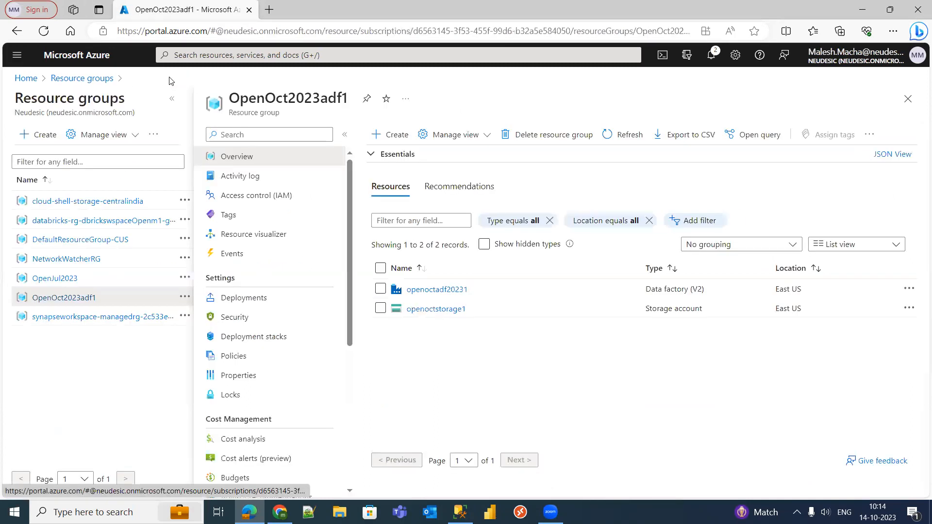
- Search the Marketplace for 'SQL' again and open the Azure SQL offering
left_click(394, 136)
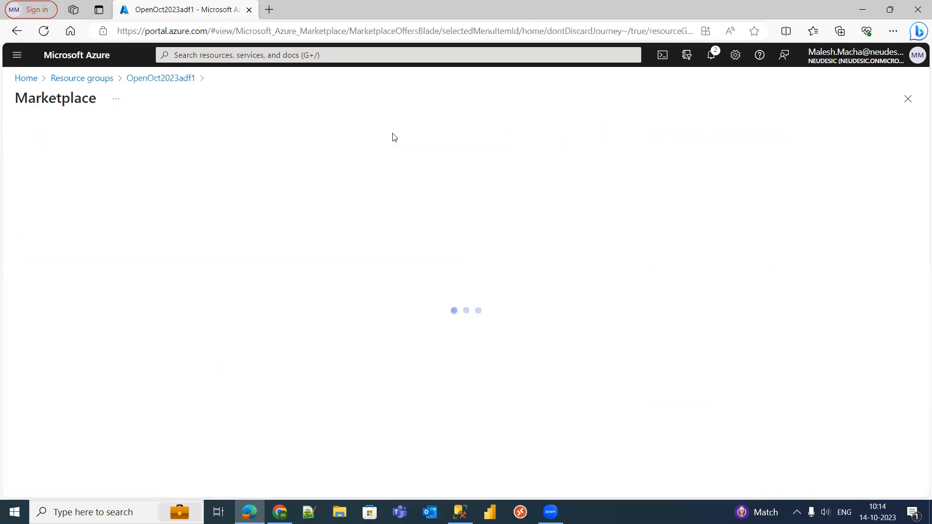
type("SQL")
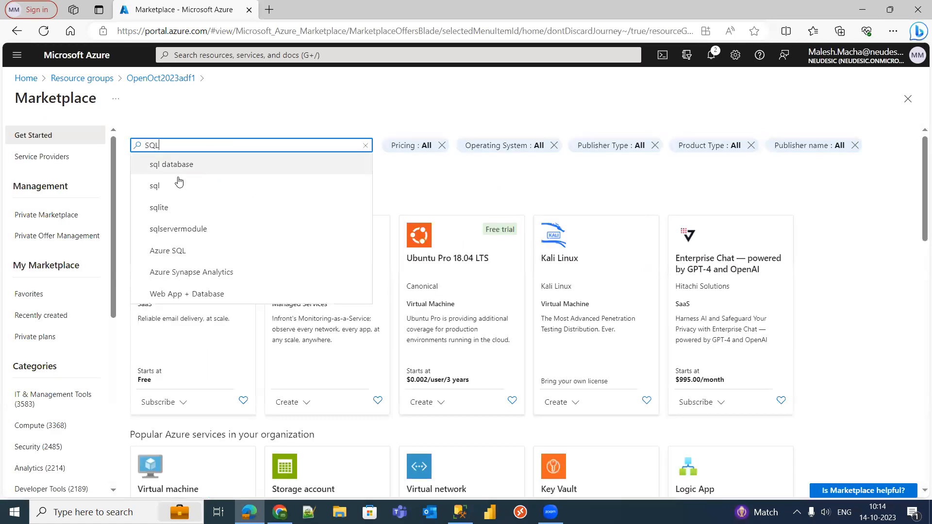
left_click(185, 174)
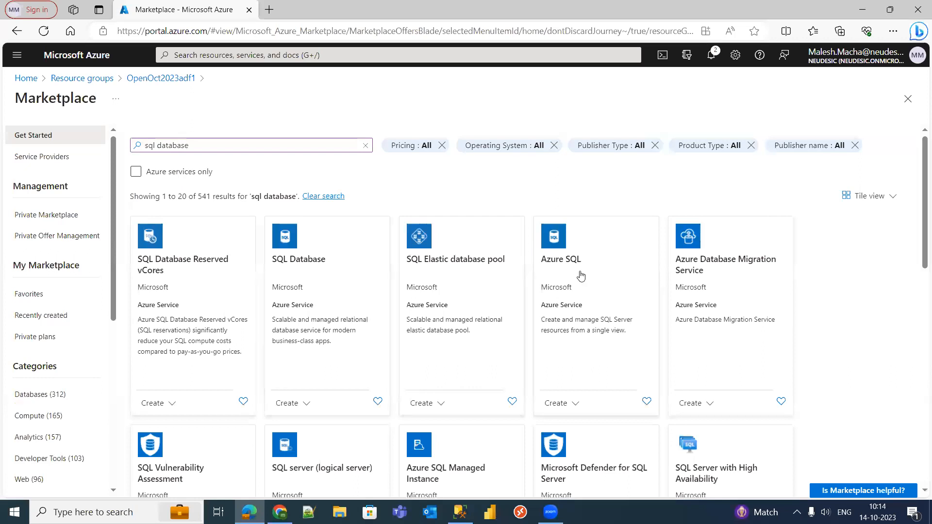
left_click(581, 276)
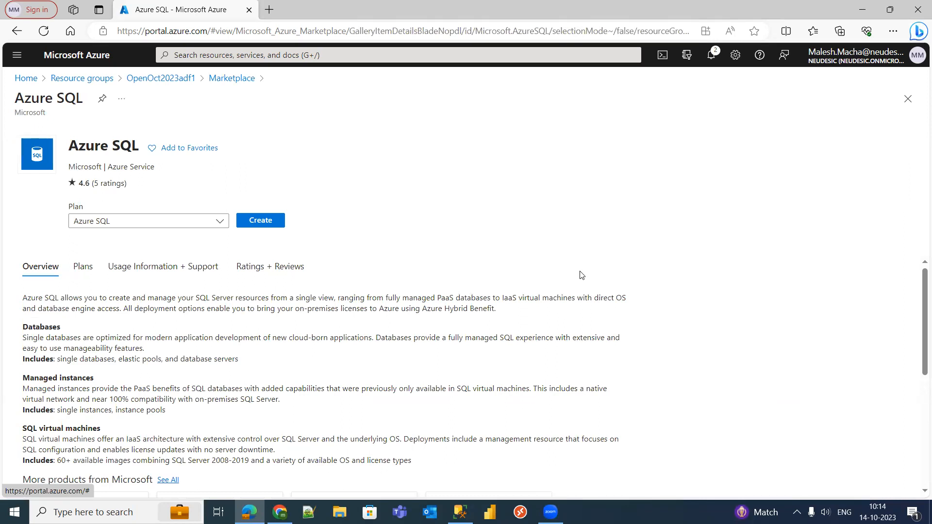
- Create an Azure SQL resource with the SQL databases resource type set to Database server
left_click(262, 222)
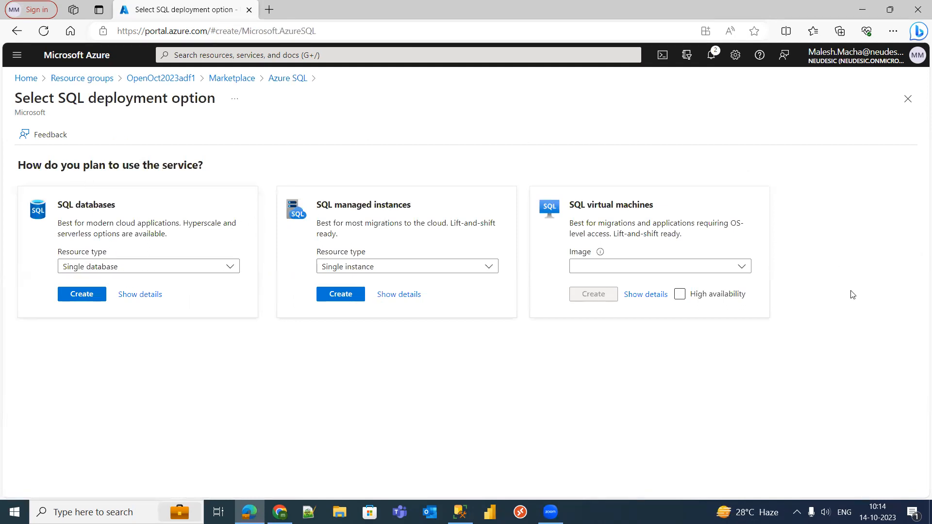
left_click(117, 268)
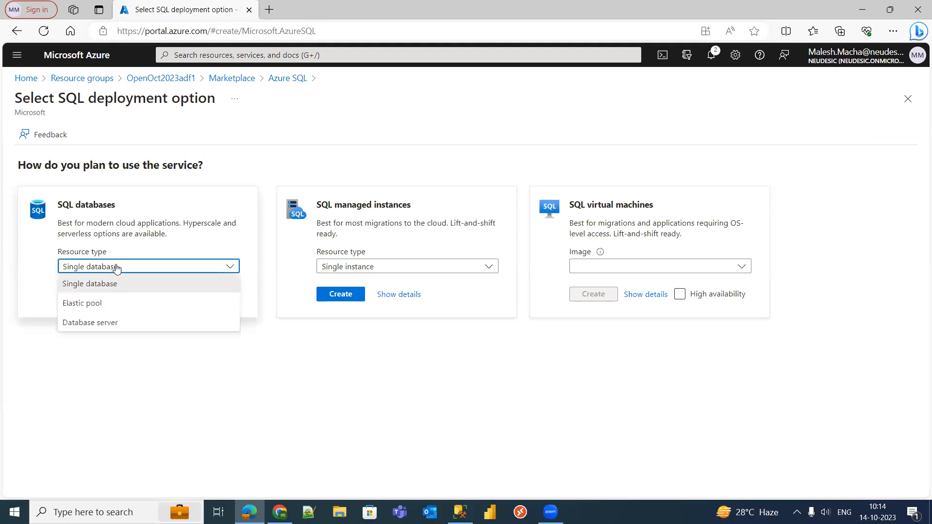
left_click(108, 323)
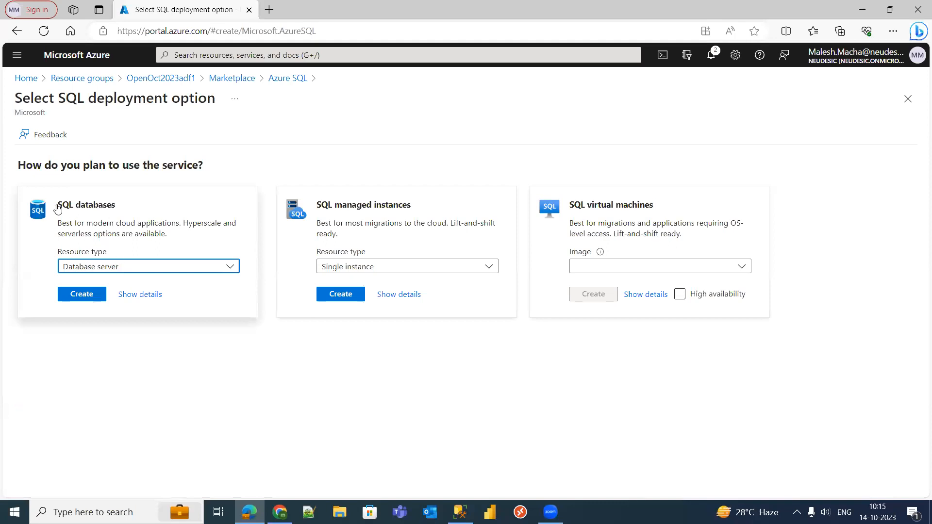
left_click_drag(55, 207, 136, 210)
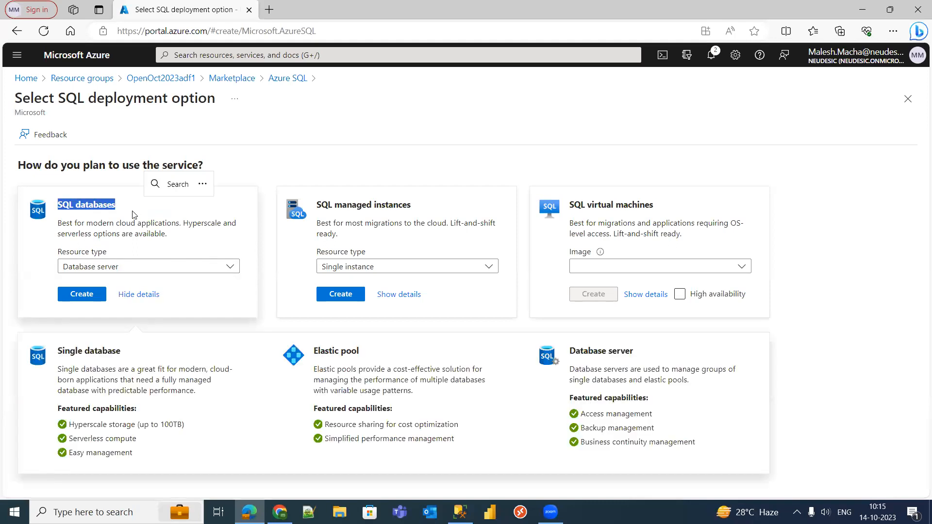
left_click(137, 238)
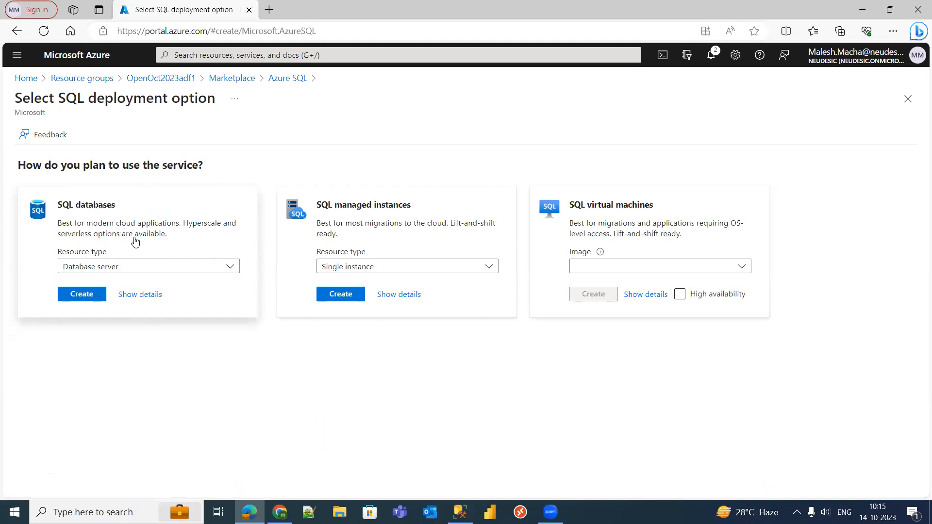
left_click(86, 294)
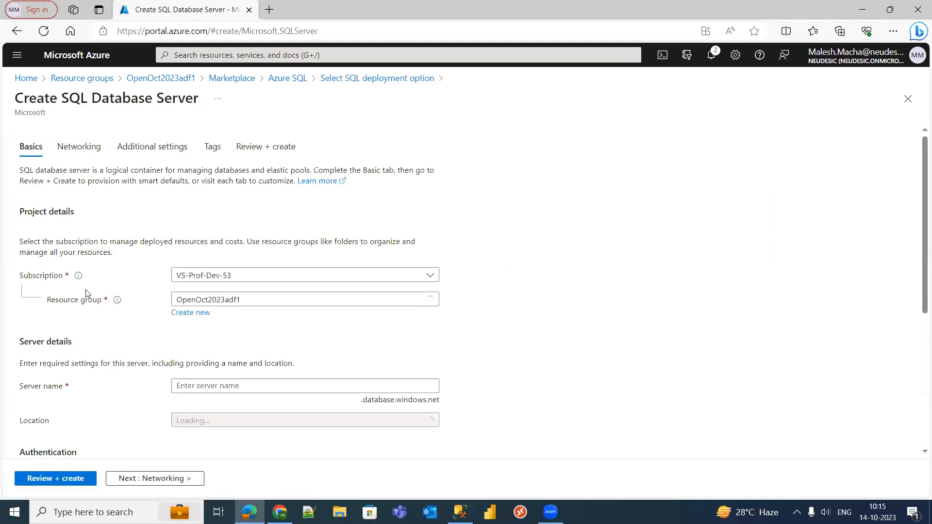
- Name the server openapril2023, all lowercase so it validates, then scroll down to Authentication
left_click_drag(920, 165, 920, 217)
left_click(229, 294)
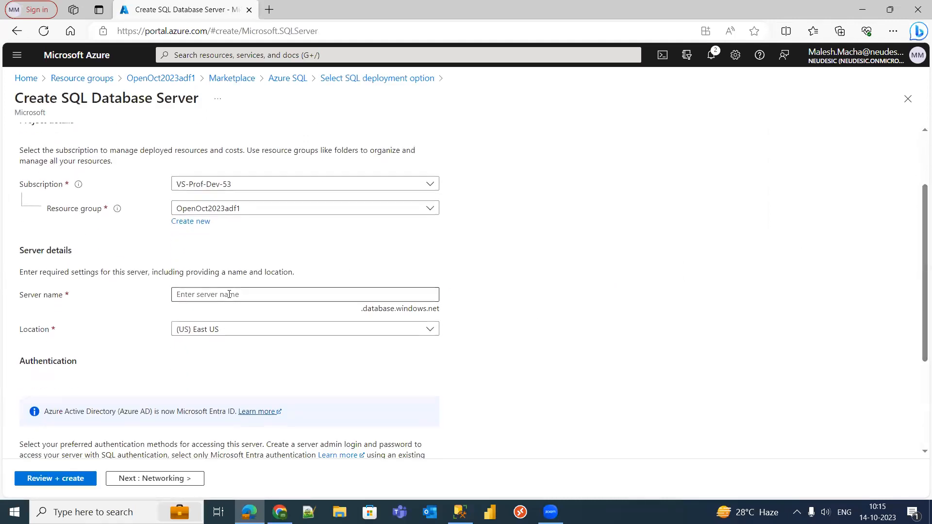
type("openApril2023")
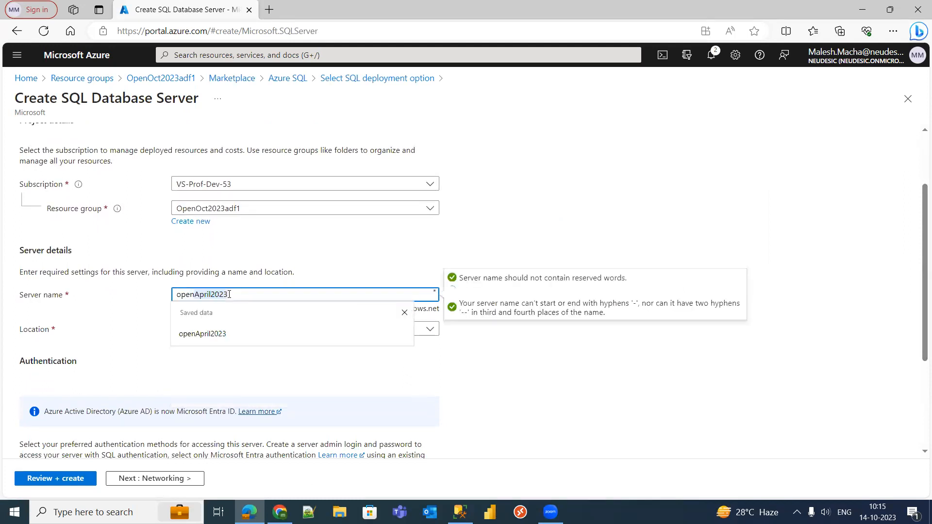
left_click(545, 268)
left_click(210, 298)
type("April2023")
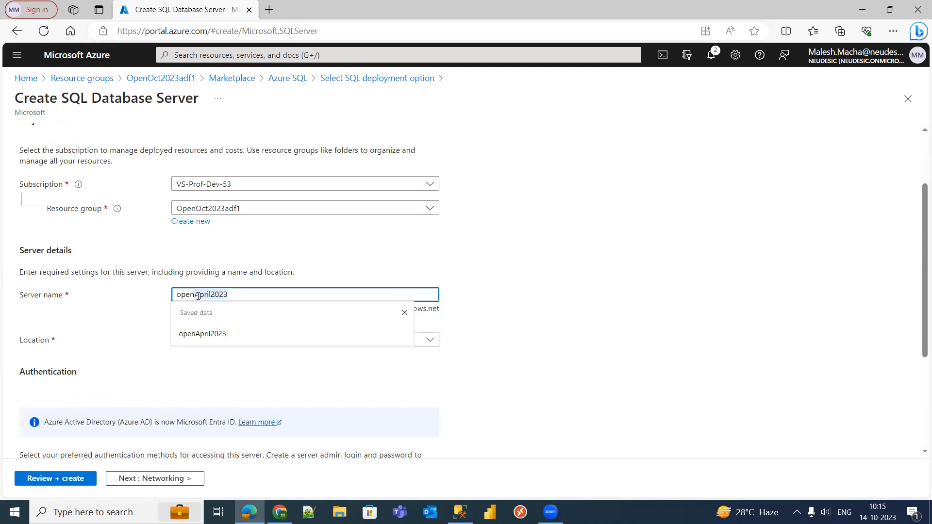
left_click(208, 334)
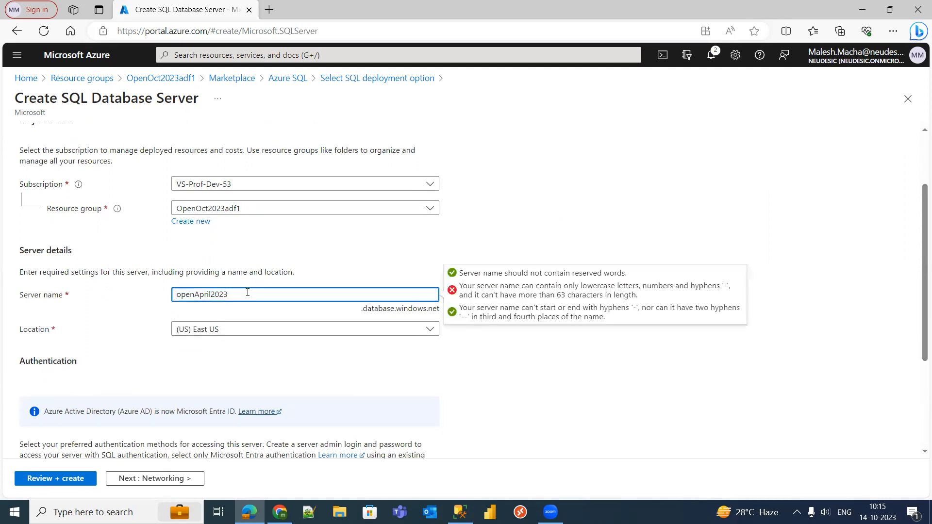
left_click(200, 295)
key("BackSpace")
type("a")
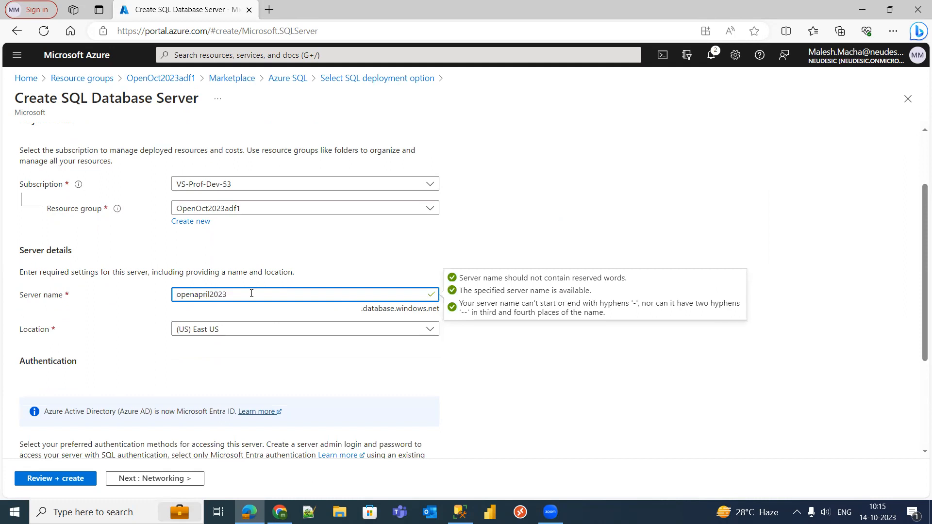
left_click(251, 293)
left_click(589, 288)
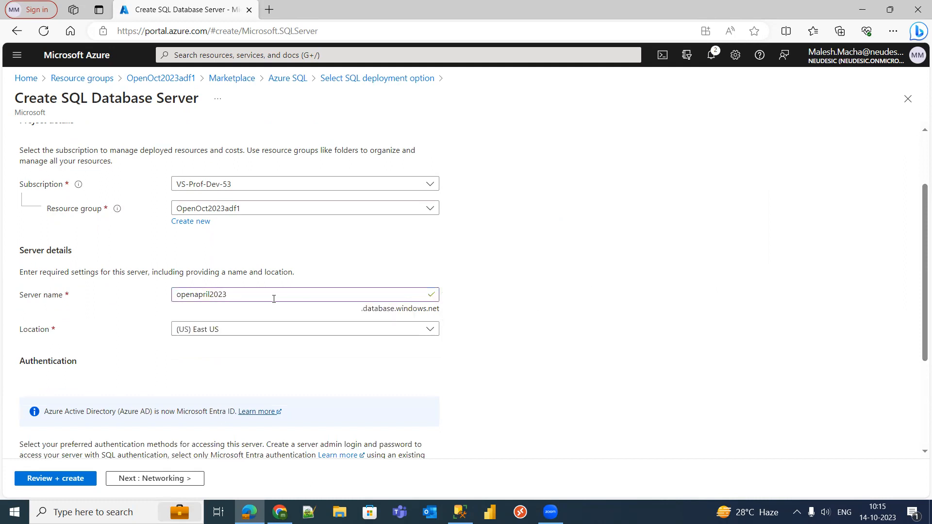
scroll(920, 316, "down", 2)
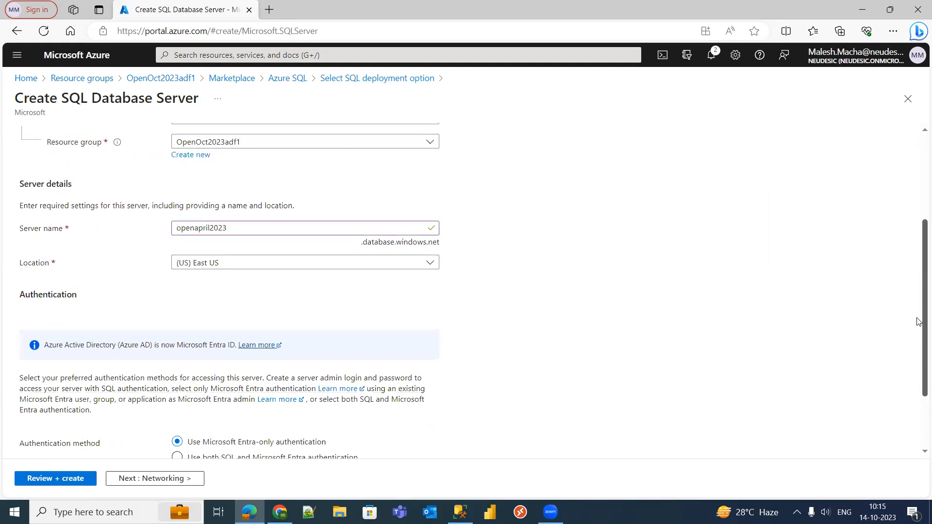
scroll(919, 321, "down", 2)
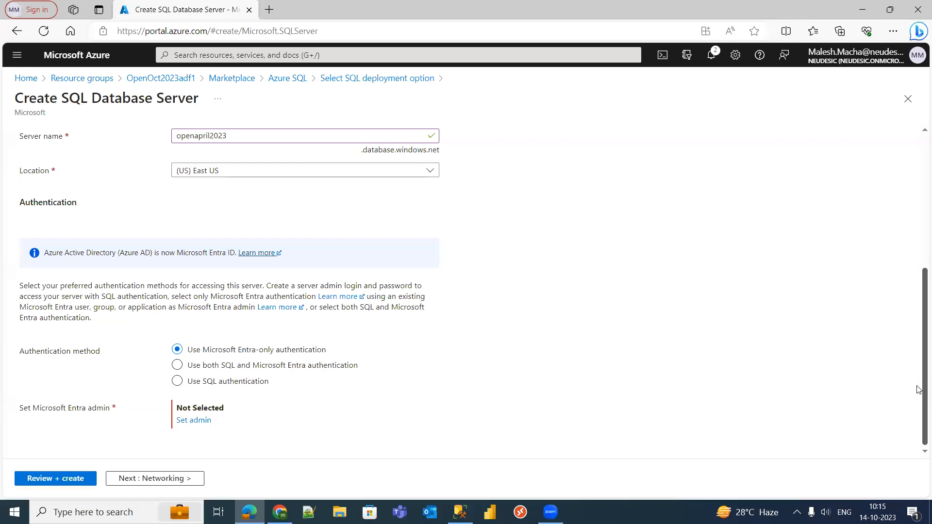
scroll(919, 381, "up", 4)
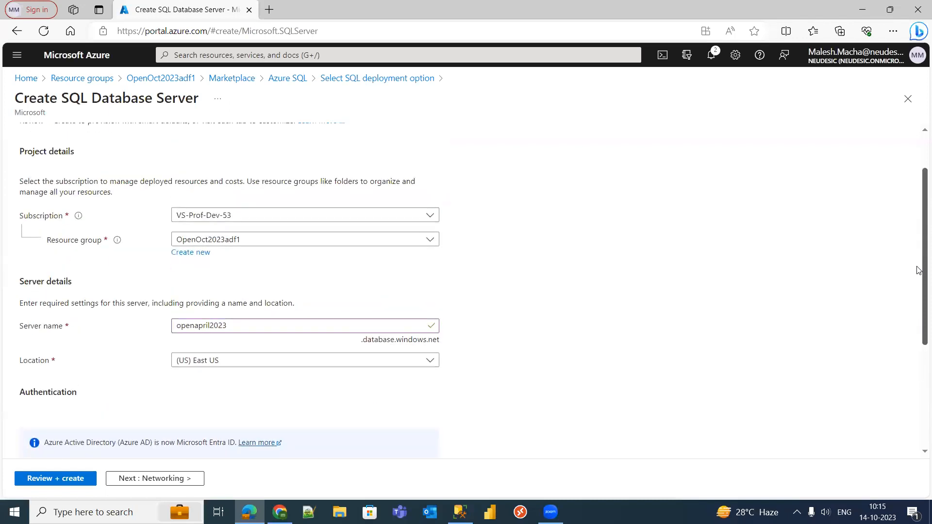
scroll(919, 270, "down", 4)
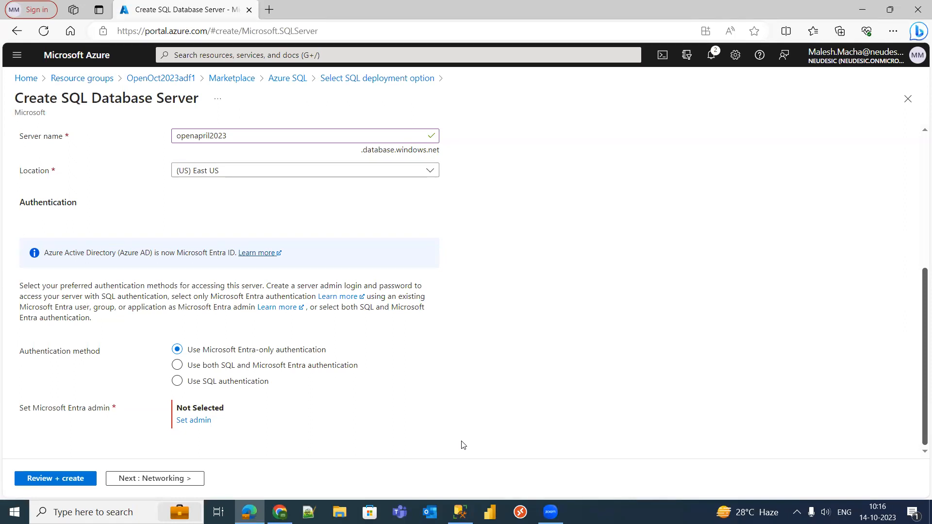
- Choose 'Use both SQL and Microsoft Entra authentication' as the server's authentication method
left_click(177, 381)
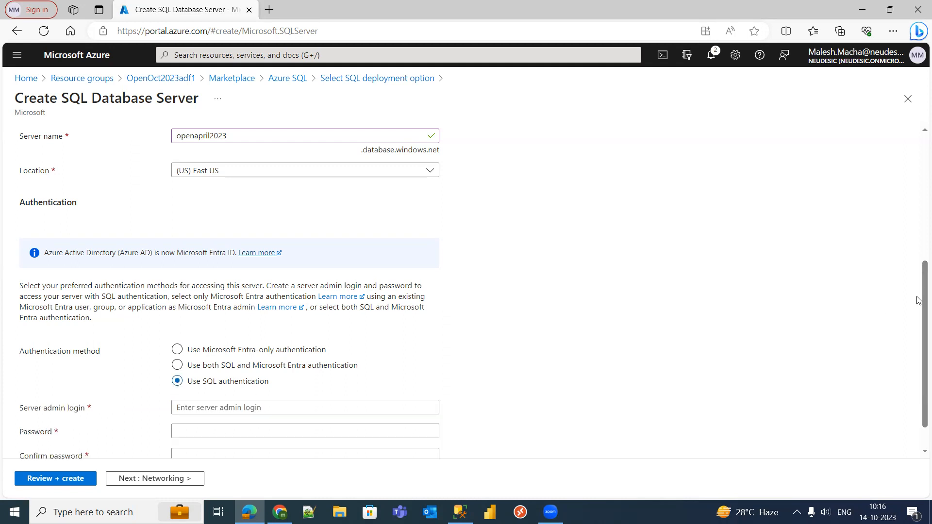
scroll(919, 361, "down", 1)
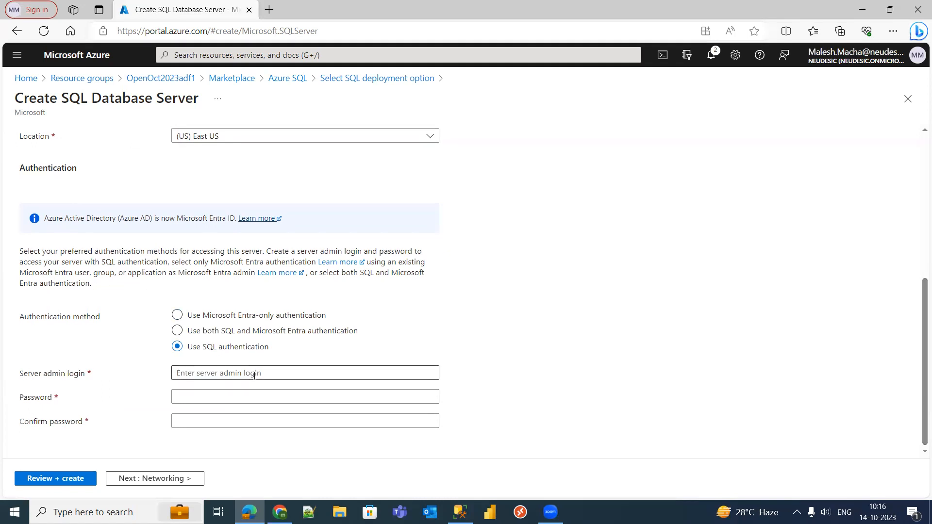
left_click(271, 373)
left_click(570, 344)
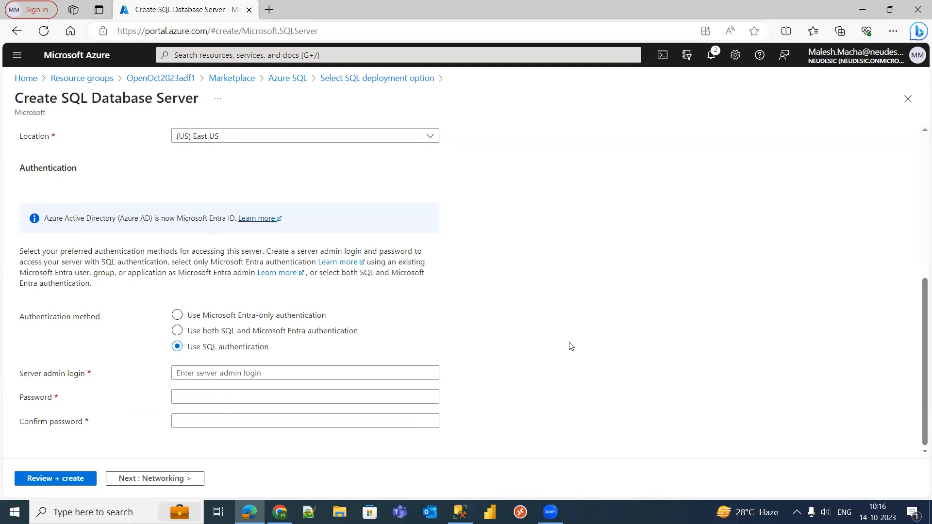
left_click(304, 396)
left_click(482, 312)
left_click(178, 331)
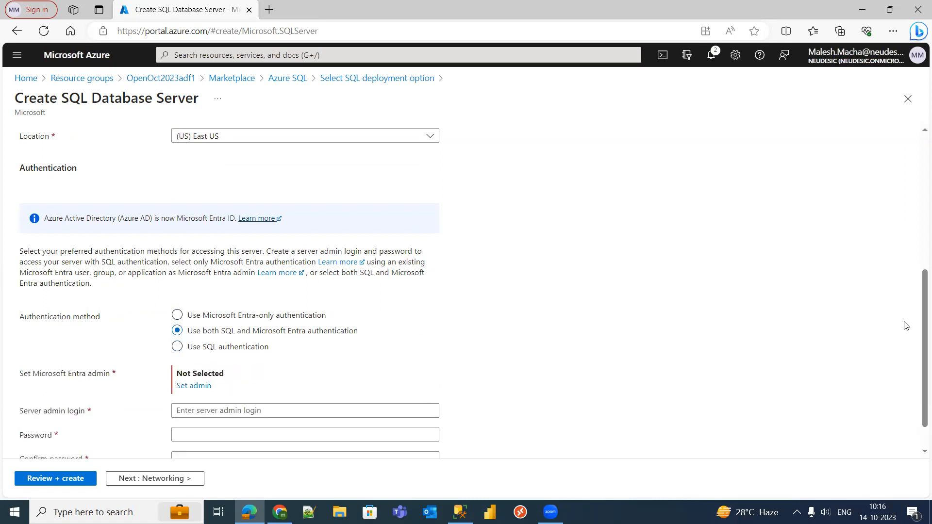
scroll(919, 340, "down", 2)
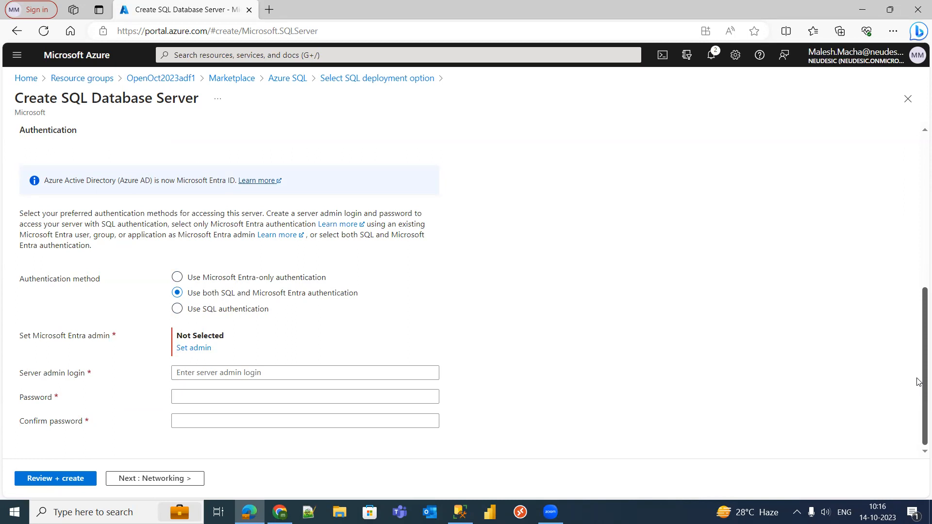
left_click_drag(253, 294, 372, 296)
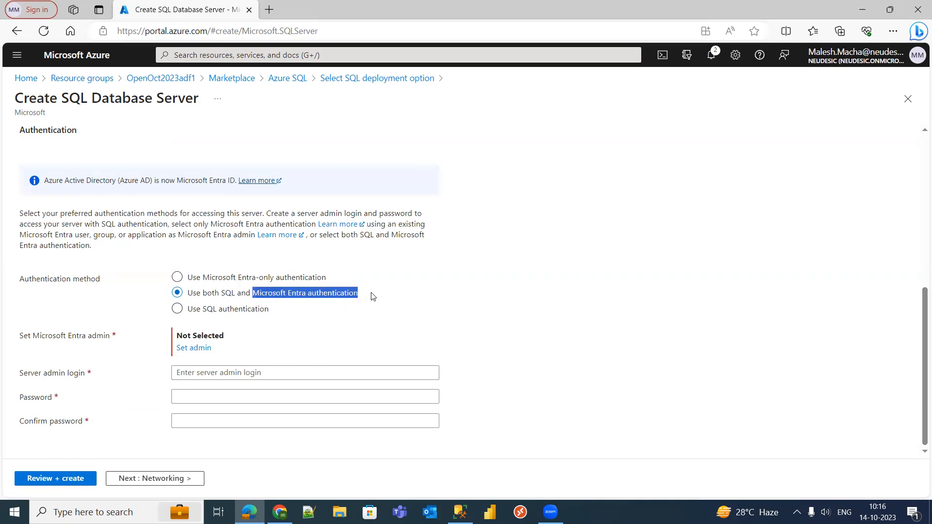
left_click(392, 308)
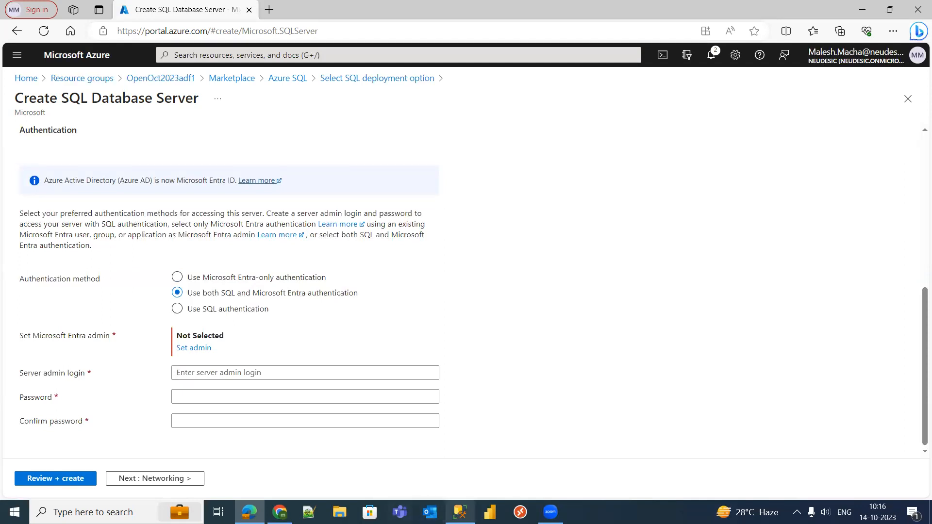
mouse_move(460, 512)
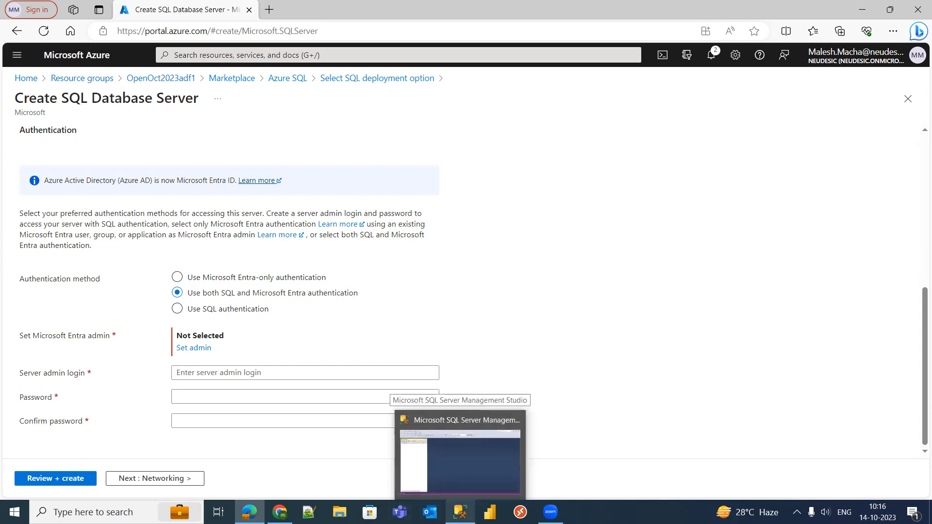
left_click(460, 512)
- Start a Database Engine connection to kinisi-demo-sqlserver.database.windows.net and review its authentication options
left_click(24, 88)
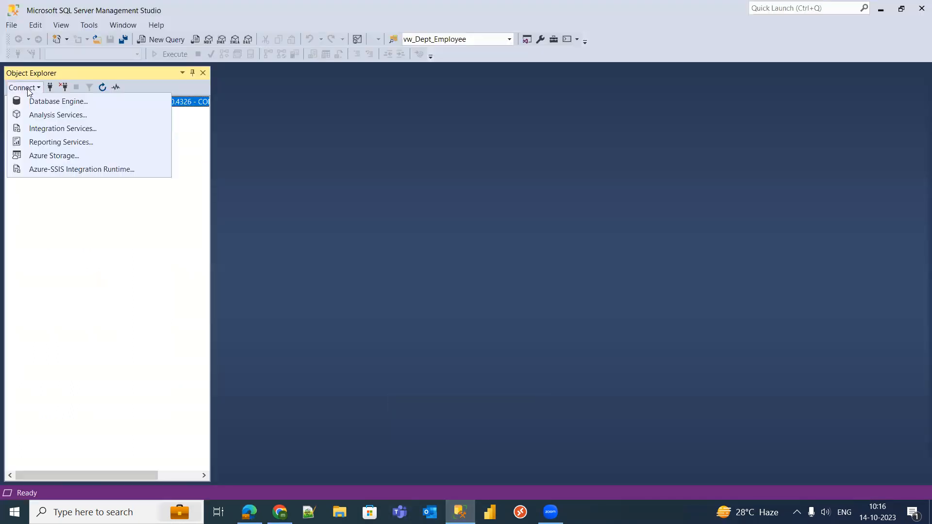
left_click(49, 102)
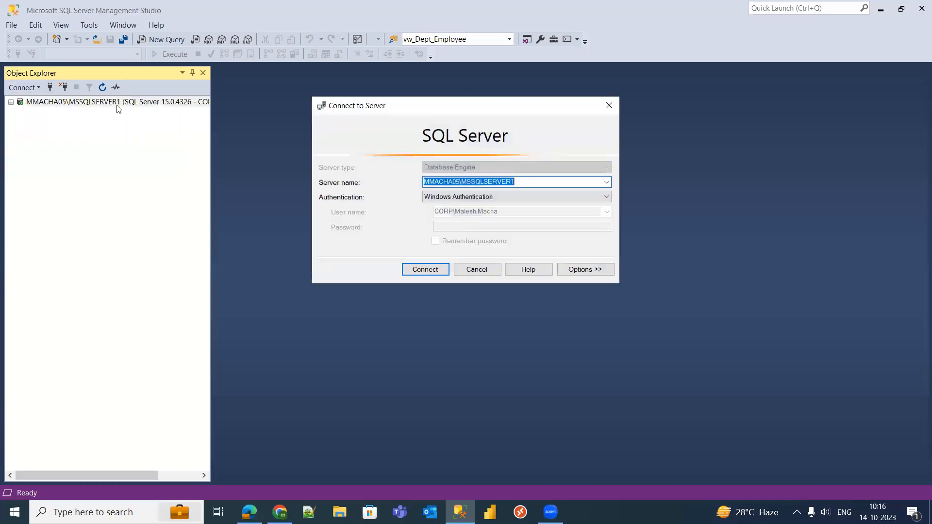
left_click(606, 182)
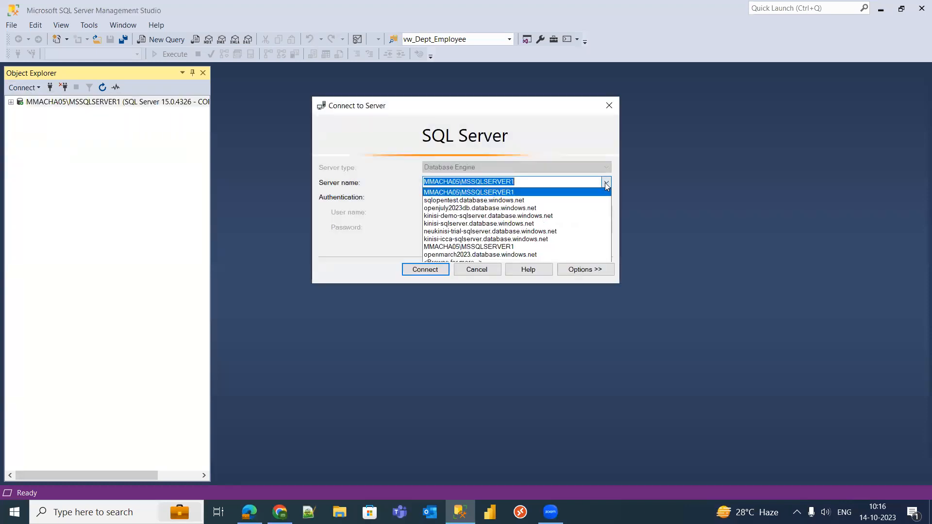
left_click(495, 216)
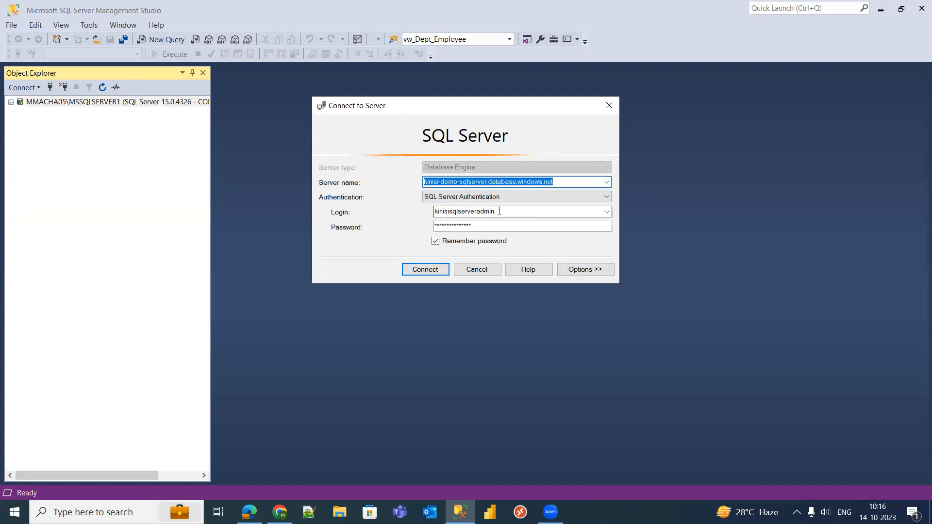
left_click(504, 211)
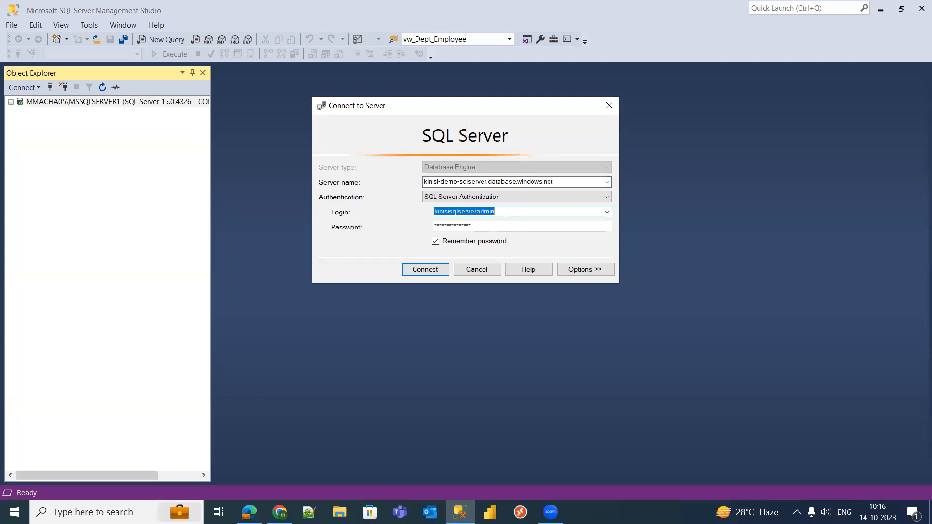
left_click(512, 212)
left_click_drag(512, 212, 418, 208)
left_click_drag(481, 226, 413, 226)
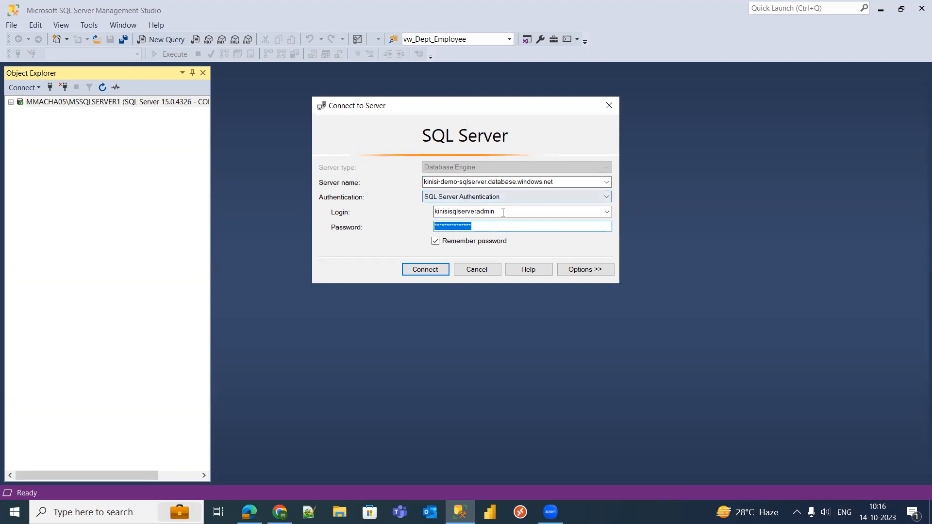
left_click_drag(500, 213, 433, 212)
left_click_drag(493, 226, 417, 228)
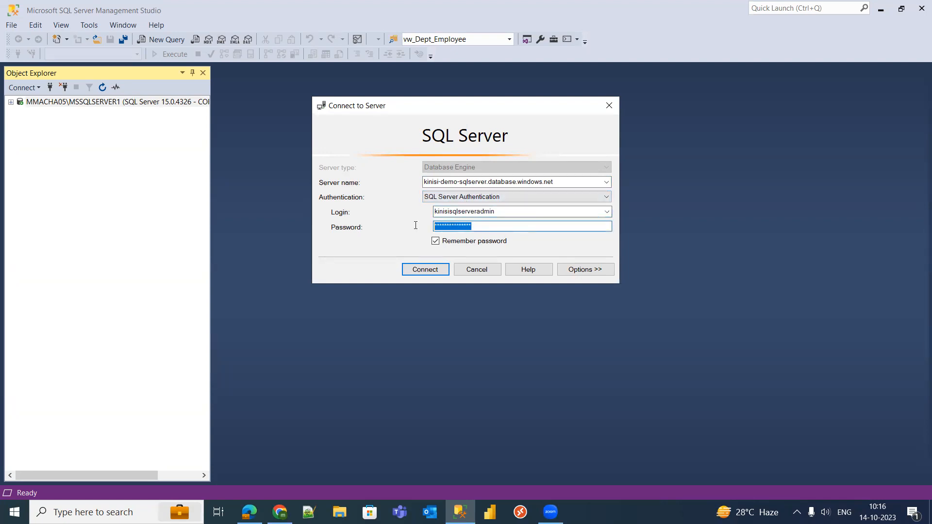
left_click(484, 197)
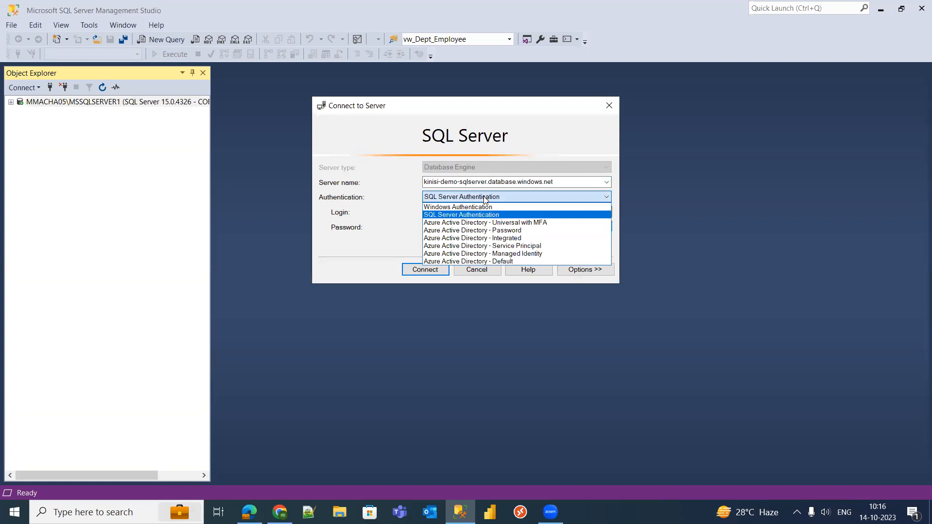
- Attempt an Azure Active Directory - Password sign-in with the account's e-mail and password; dismiss the error
left_click(480, 231)
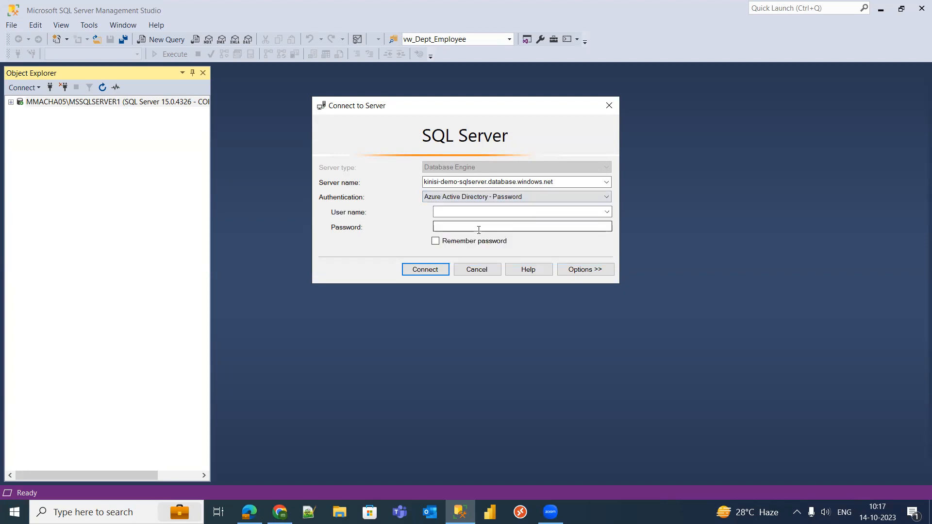
left_click(485, 211)
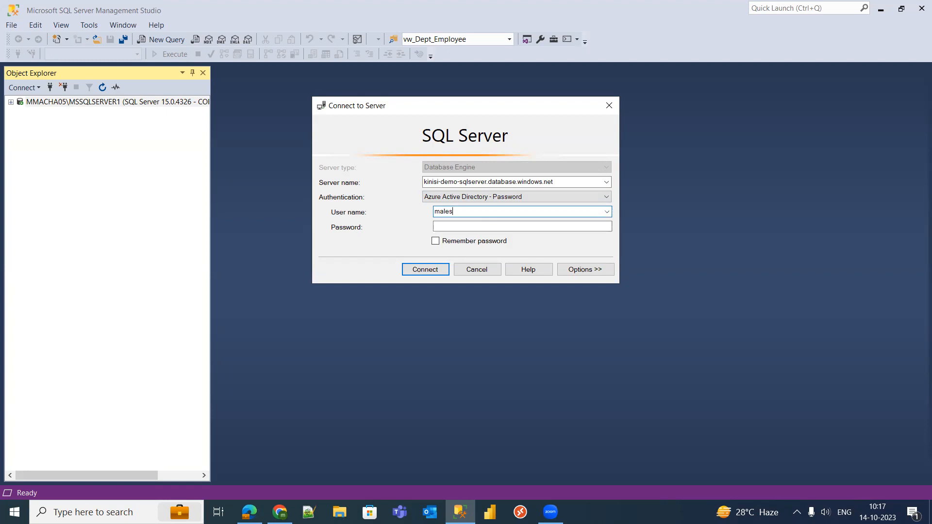
left_click(518, 226)
type("****")
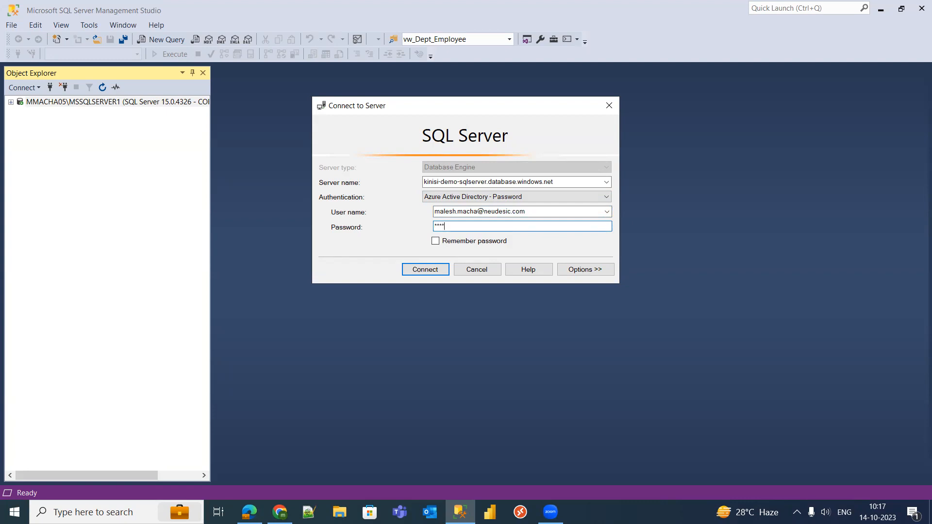
left_click_drag(507, 227, 417, 222)
type("***********")
left_click(435, 240)
left_click(430, 273)
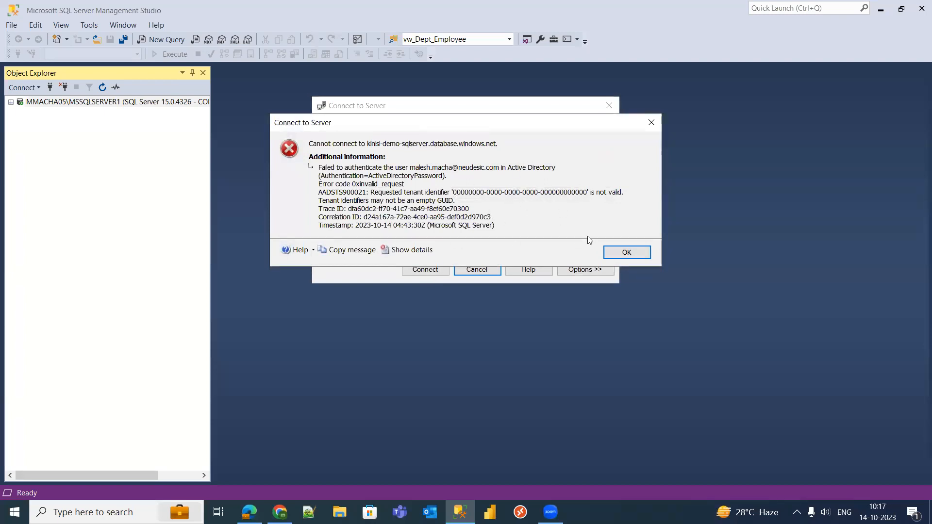
left_click(621, 252)
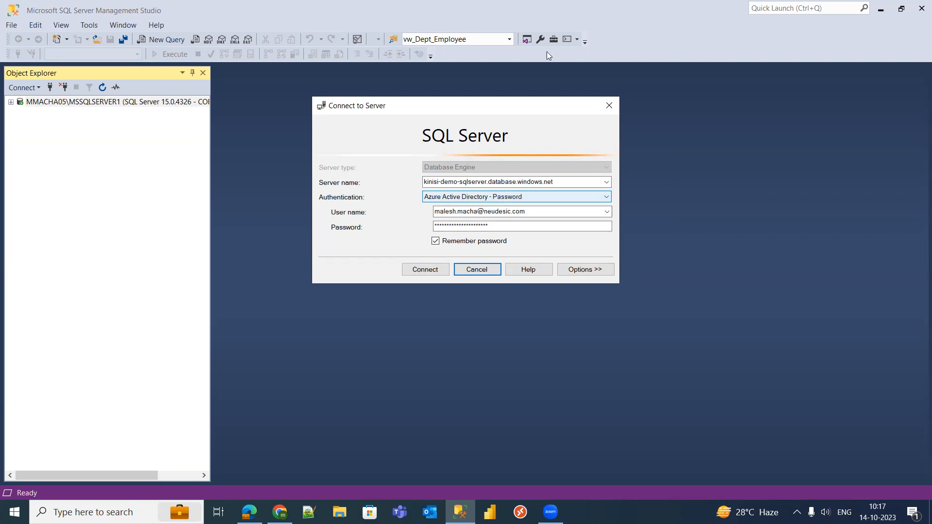
- Select the stored user name and password, then switch authentication to SQL Server
left_click(547, 211)
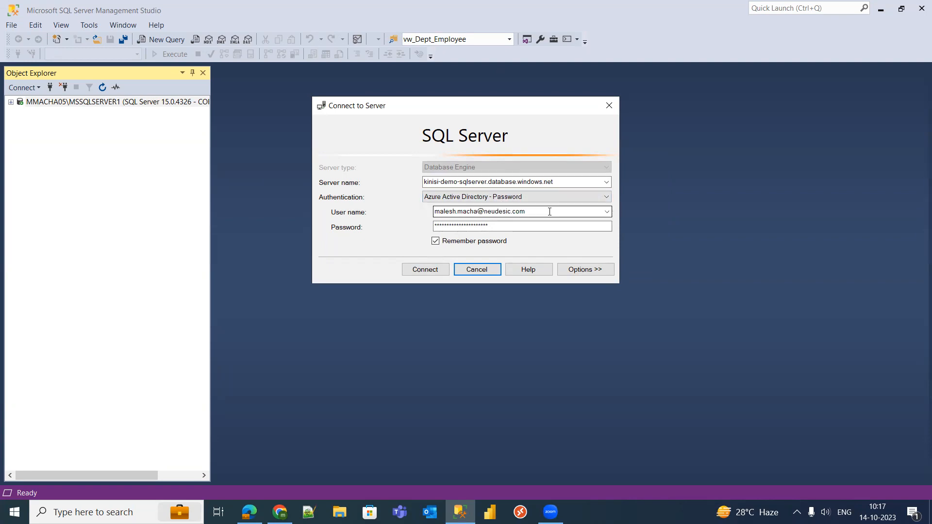
double_click(544, 211)
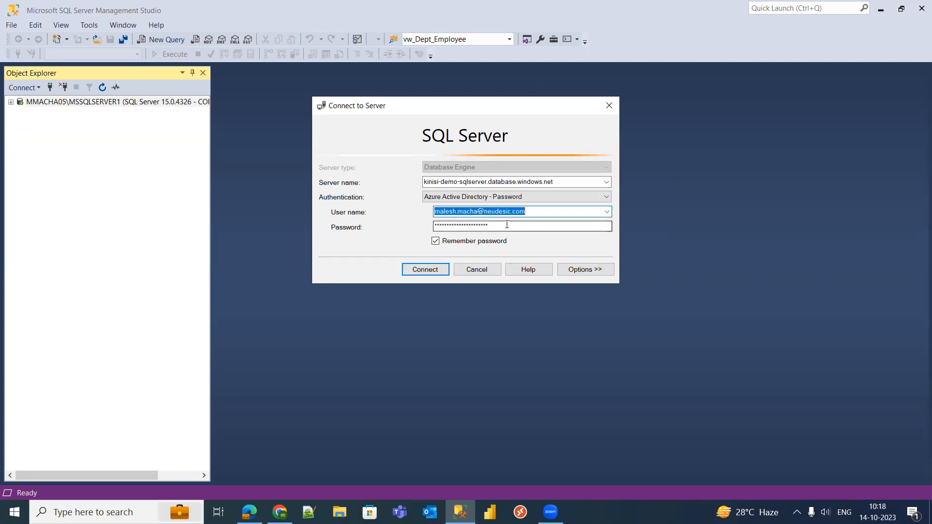
left_click_drag(559, 226, 423, 229)
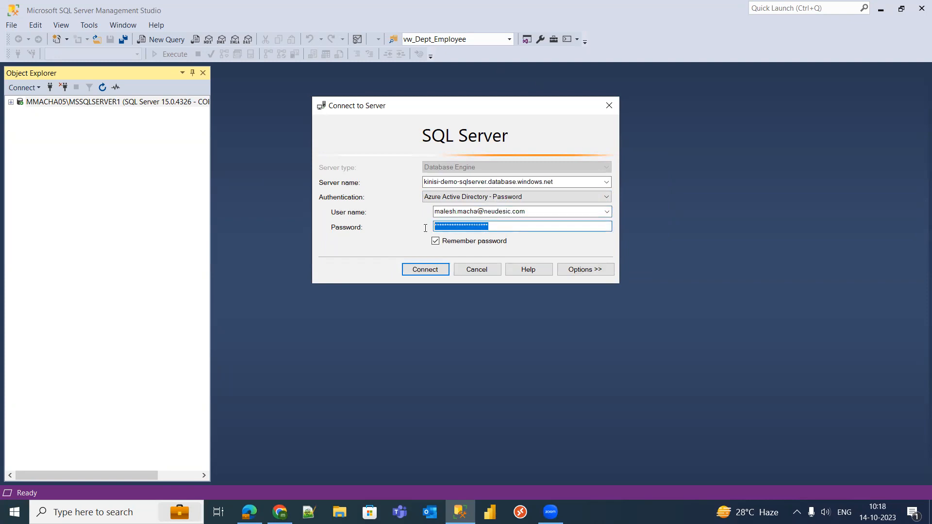
double_click(545, 209)
left_click(501, 197)
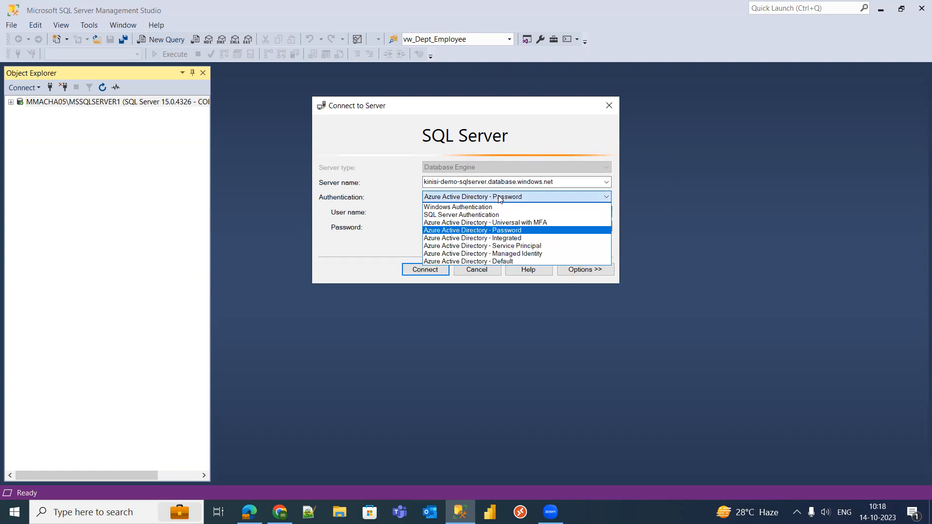
left_click(472, 215)
- Switch authentication back to Azure AD - Password and cancel the connection without connecting
left_click(535, 214)
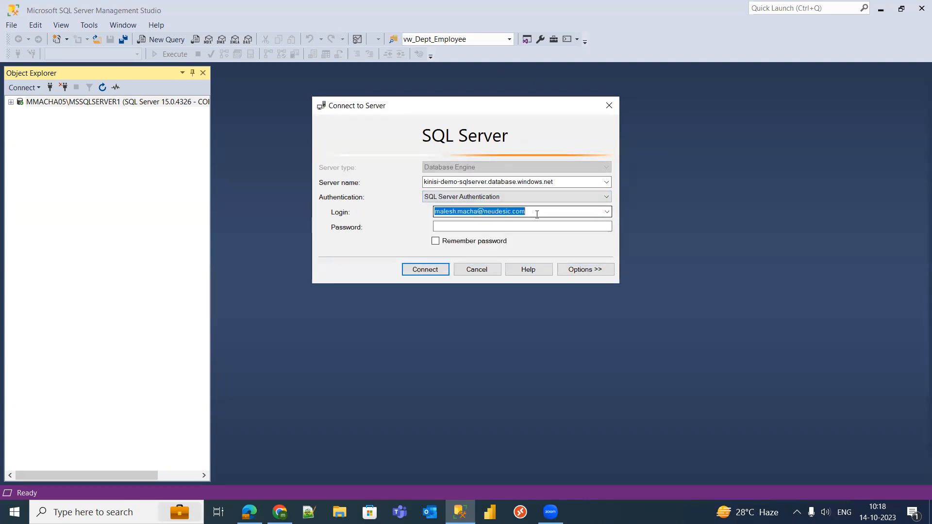
left_click(469, 227)
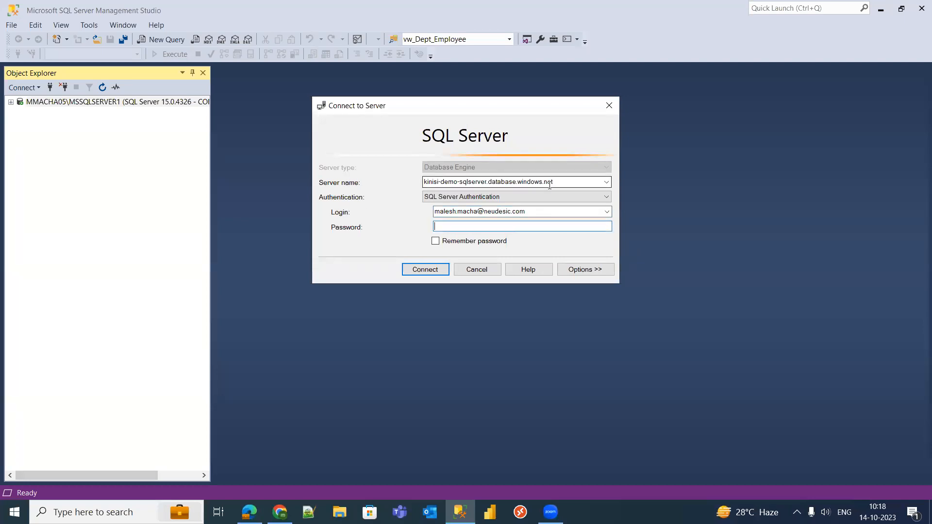
left_click(525, 198)
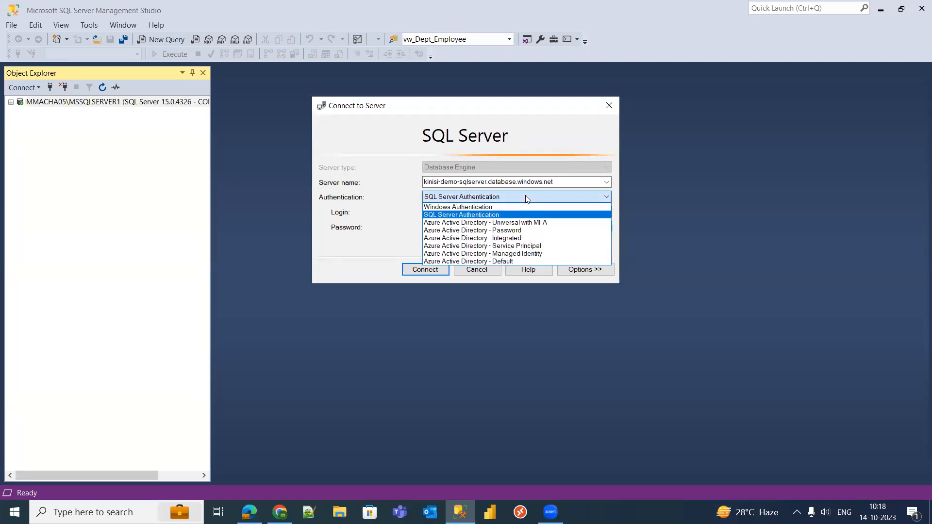
left_click(499, 230)
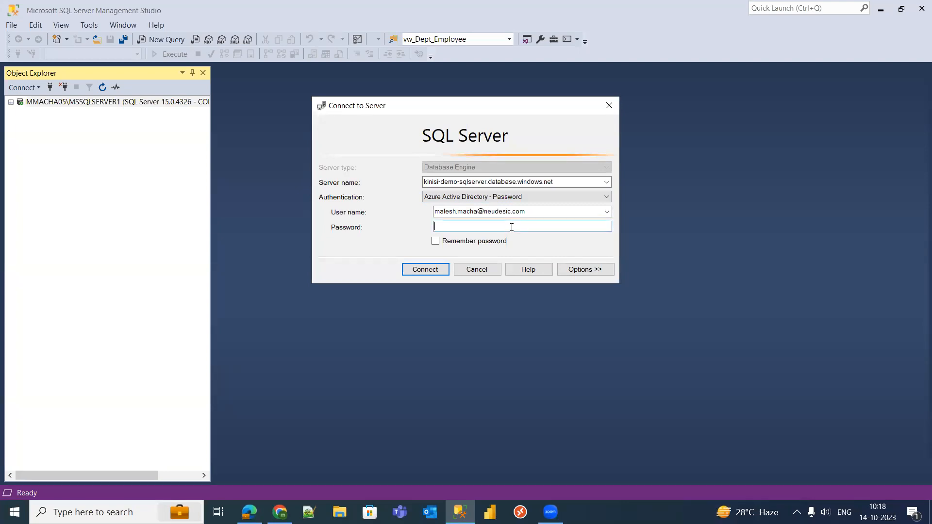
left_click(543, 211)
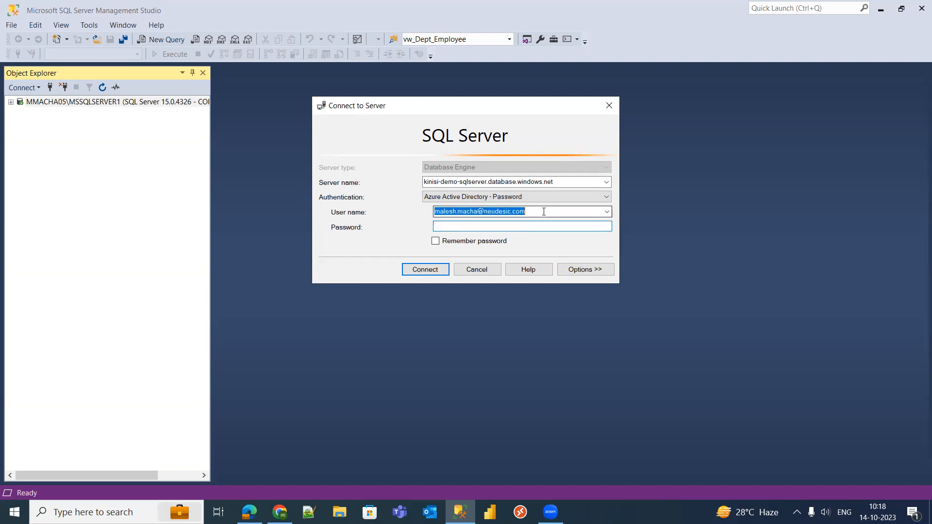
left_click(472, 227)
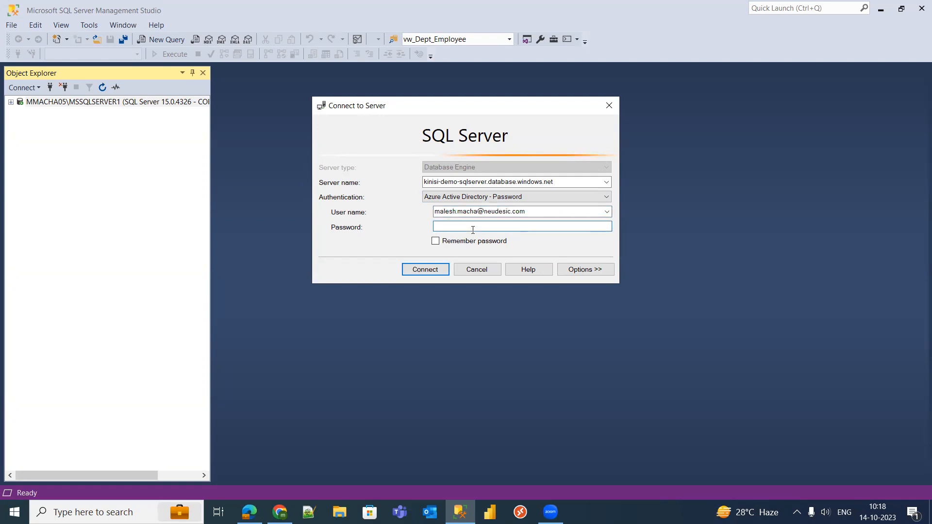
left_click(477, 270)
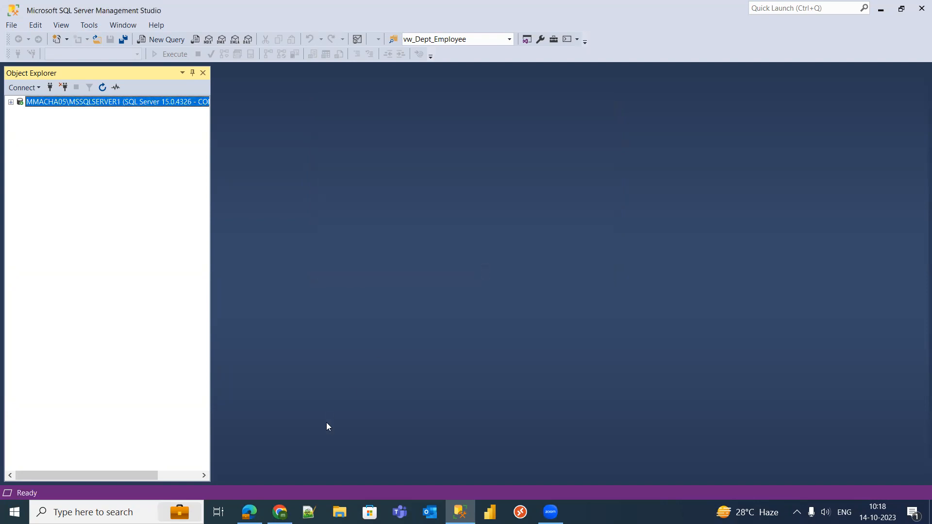
left_click(280, 513)
- Change the server's authentication from combined SQL and Microsoft Entra to Use SQL authentication
left_click(249, 512)
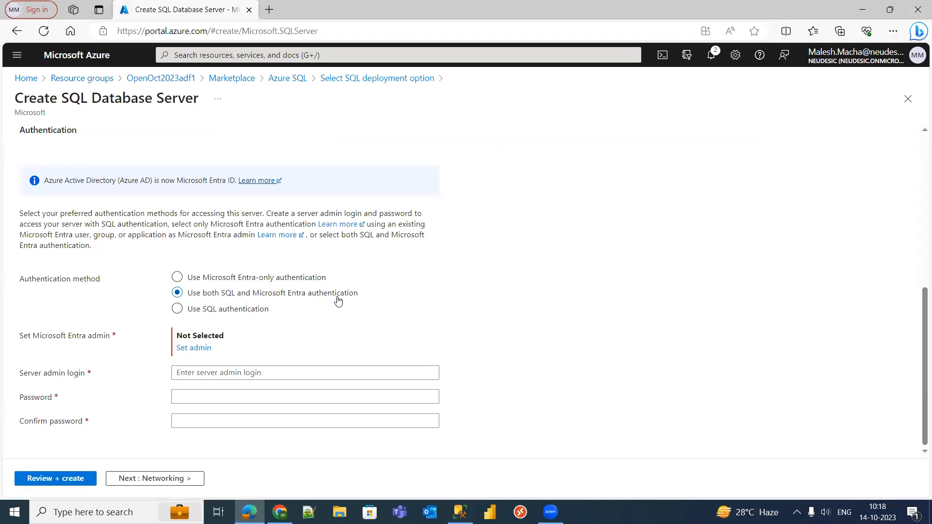
left_click_drag(254, 297, 376, 295)
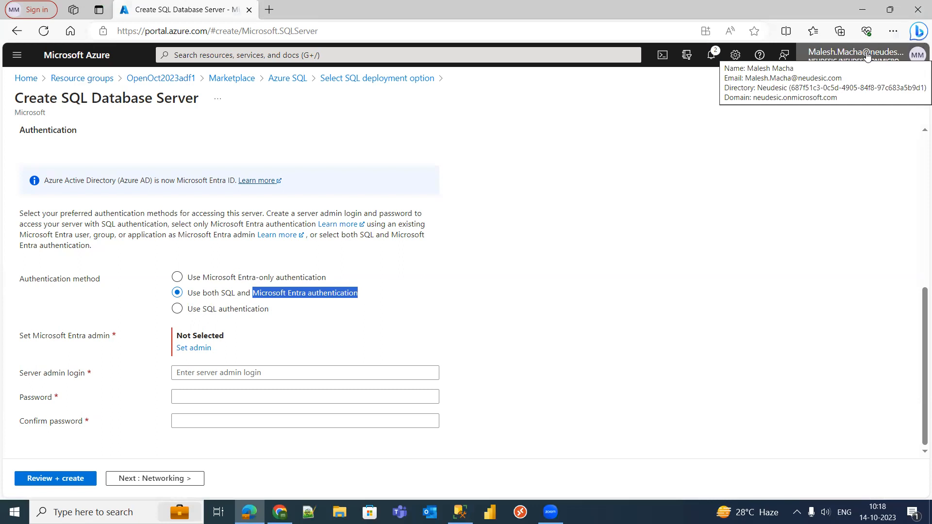
left_click(534, 286)
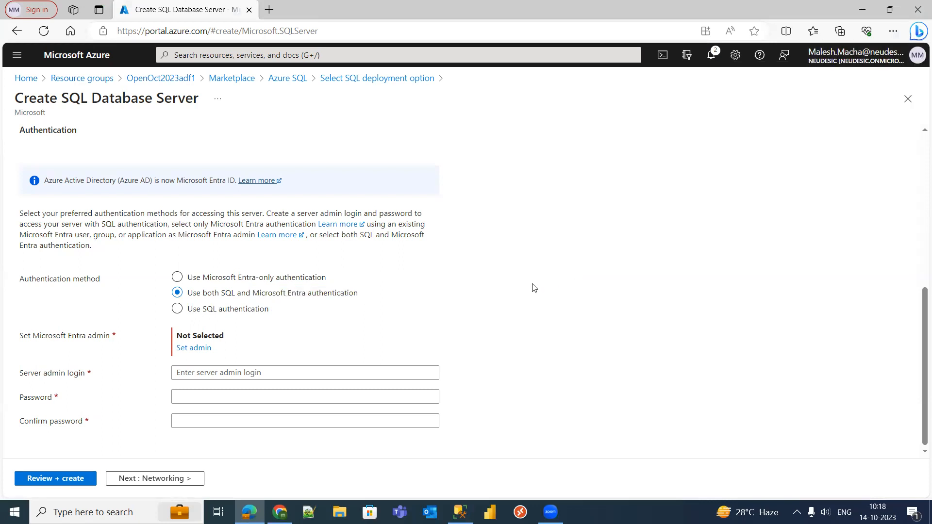
left_click(178, 310)
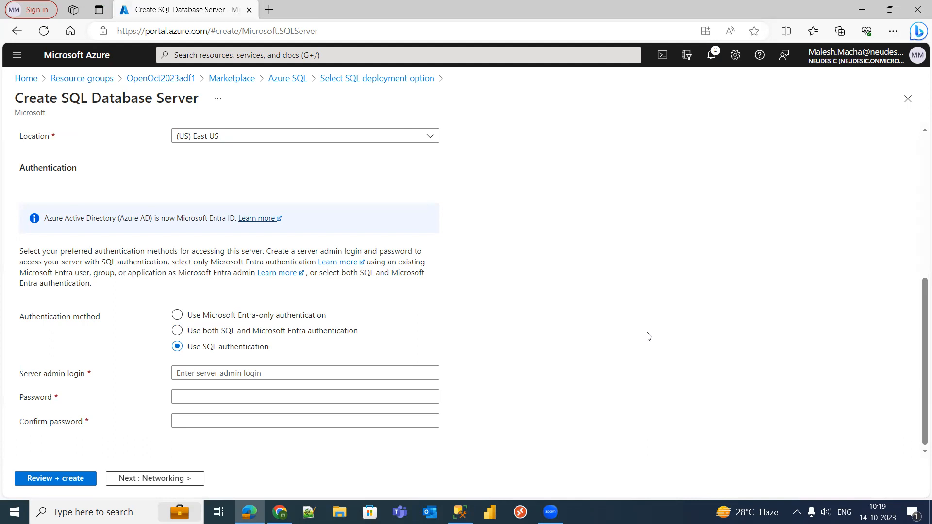
- Keep Use SQL authentication selected and enter dbadmin as the server admin login
left_click(177, 316)
left_click(177, 366)
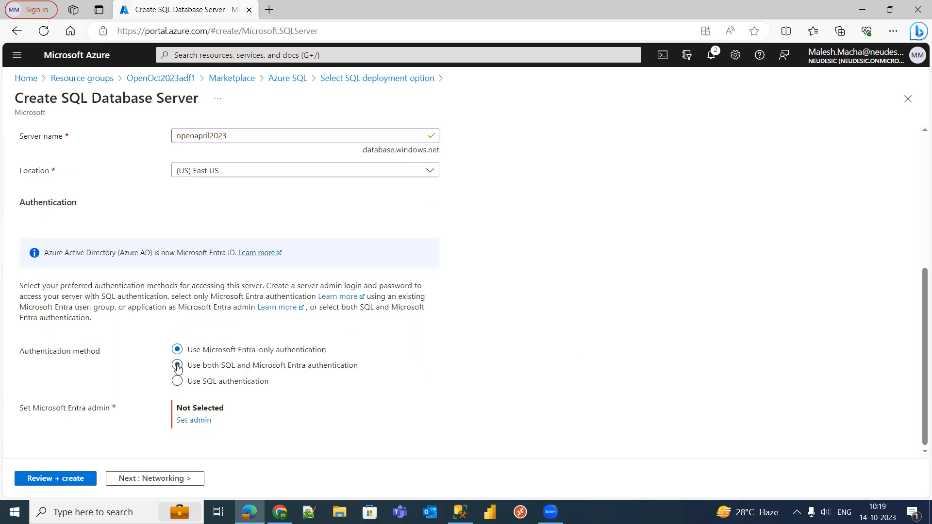
left_click(178, 382)
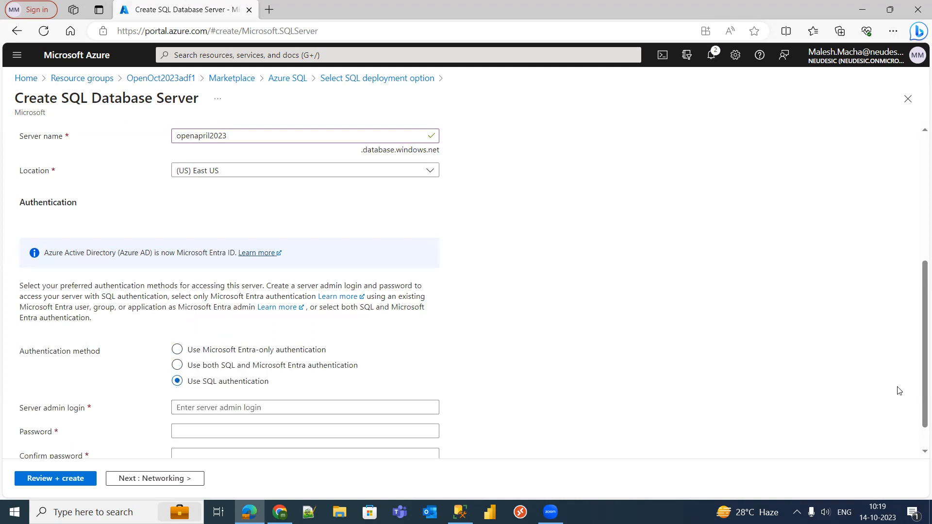
scroll(919, 350, "down", 1)
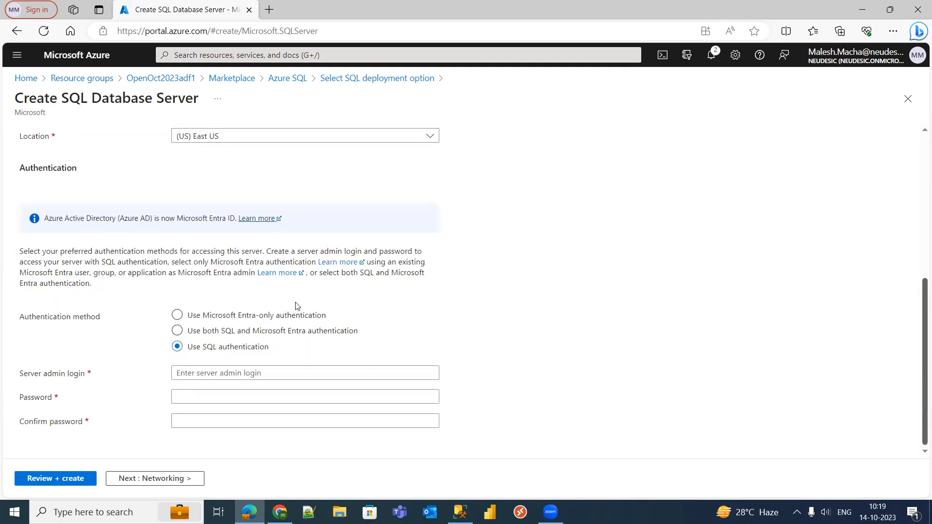
left_click(206, 374)
type("dbadmin")
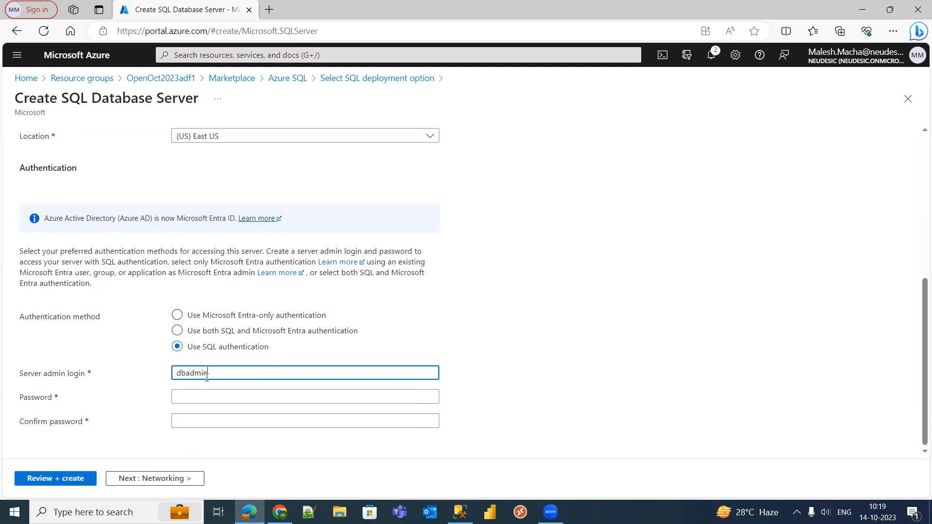
left_click(475, 300)
- Enter the admin password and type it again in Confirm password
left_click(228, 373)
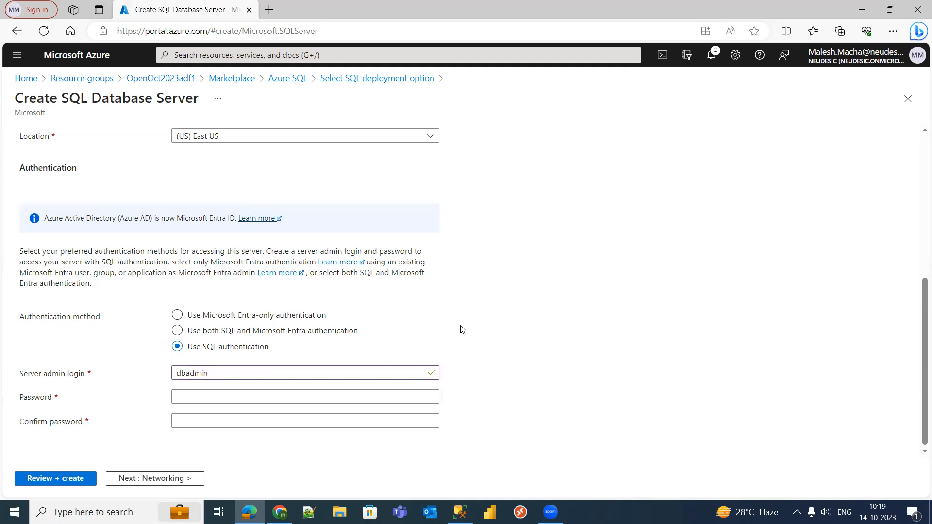
left_click(195, 398)
type("********")
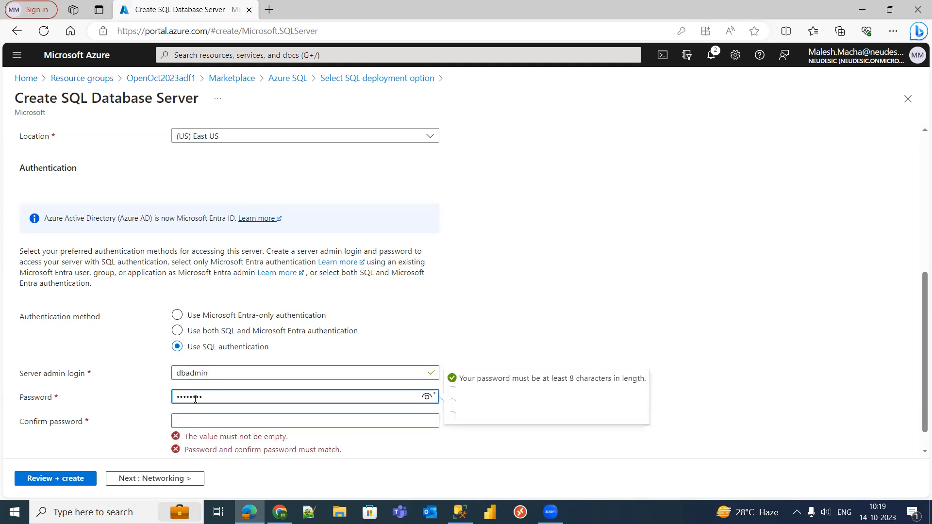
type("***")
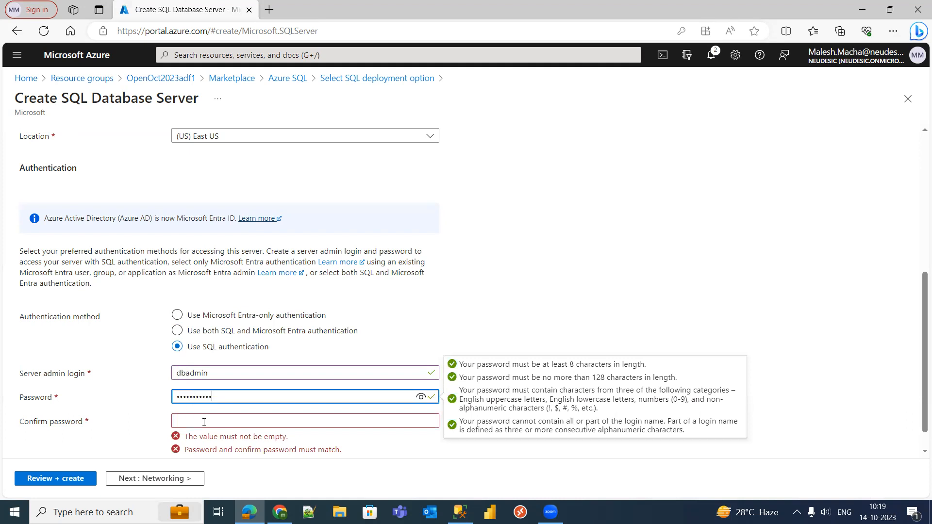
left_click(204, 422)
type("*******")
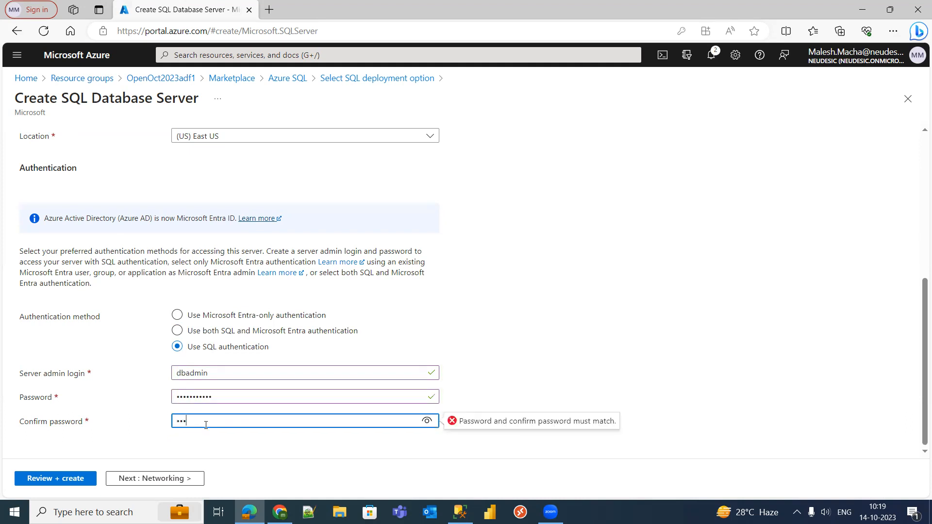
type("****")
left_click(530, 318)
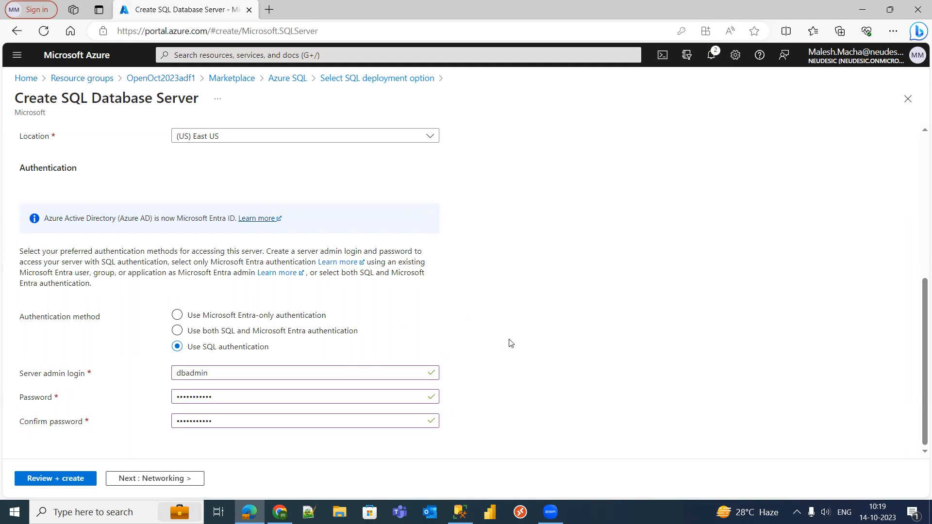
- Review and create the openapril2023 SQL server, then dismiss the discard-edits warning
left_click(81, 480)
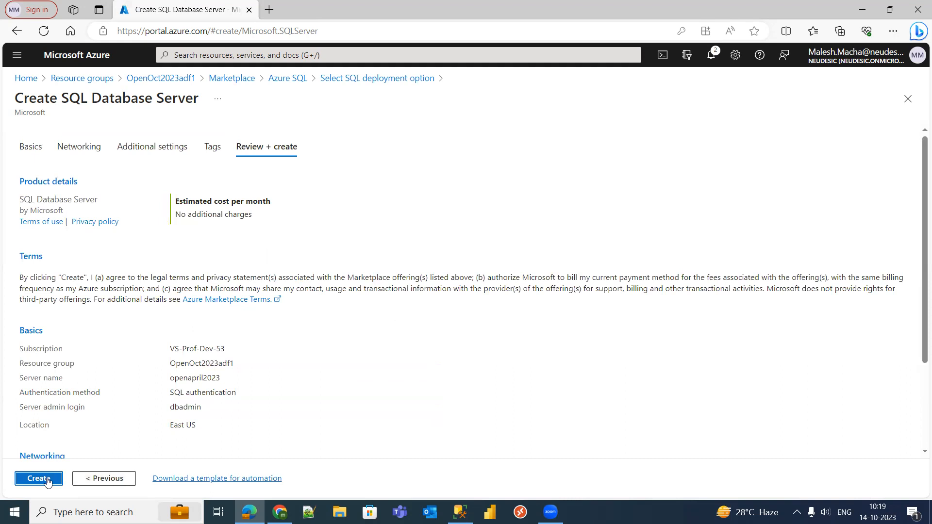
left_click(47, 480)
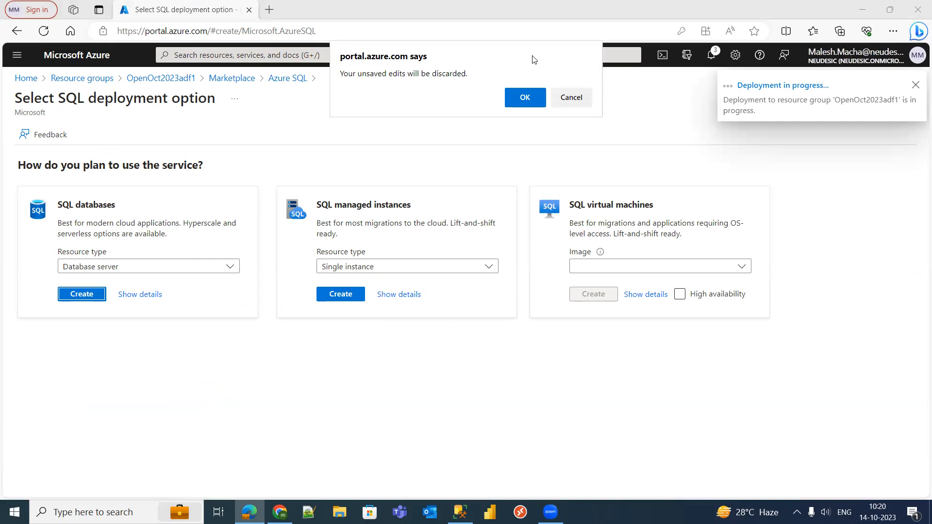
left_click(567, 96)
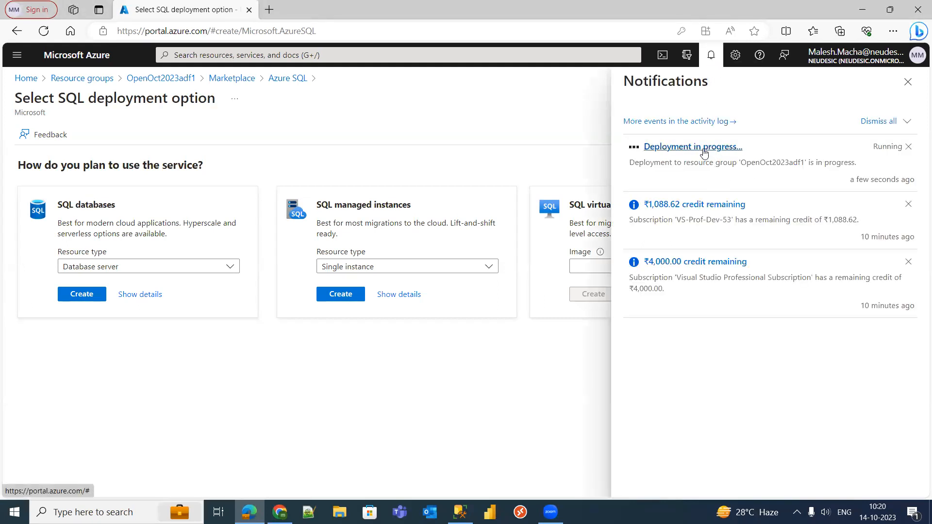
- Open the in-progress deployment, accept discarding edits, and refresh until it reports complete
left_click(699, 148)
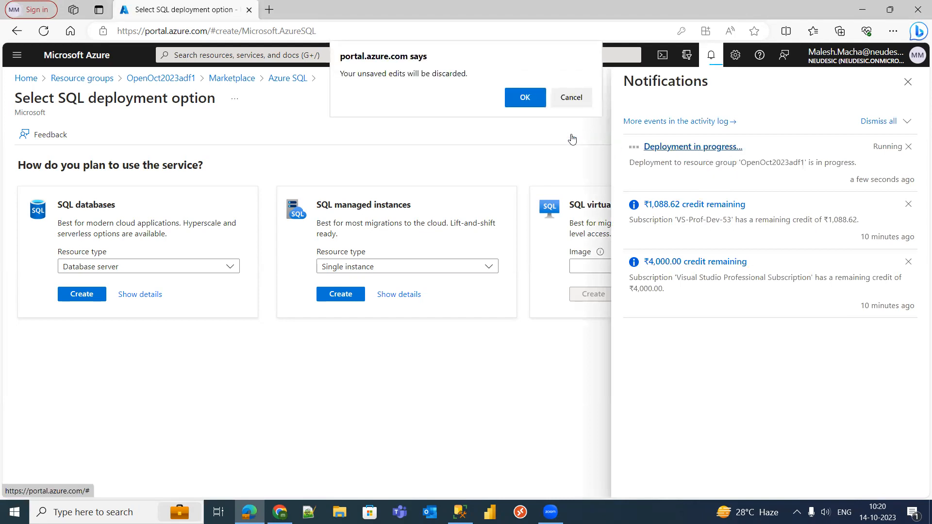
left_click(534, 102)
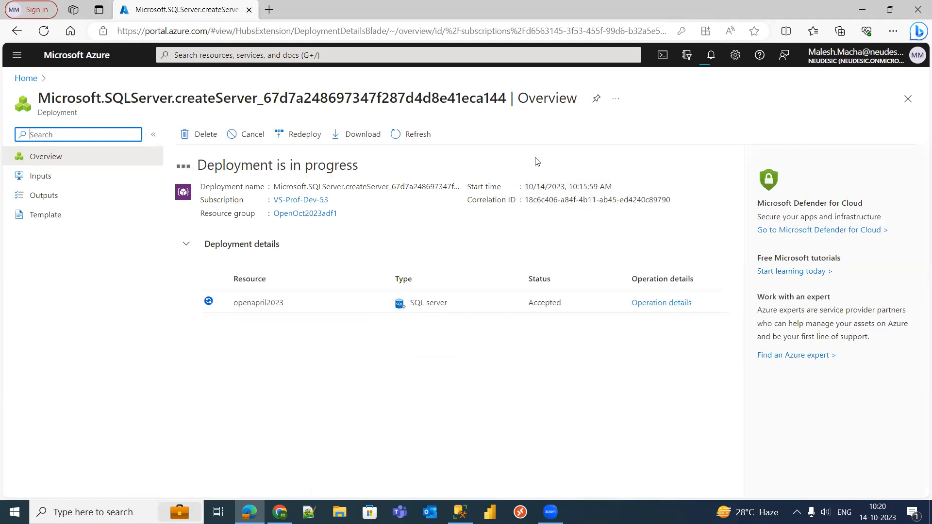
left_click(419, 142)
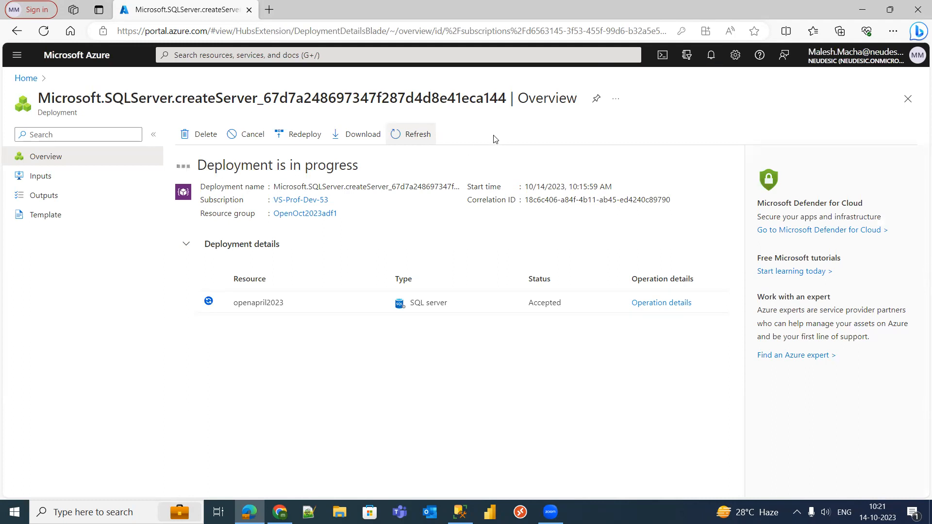
left_click(413, 136)
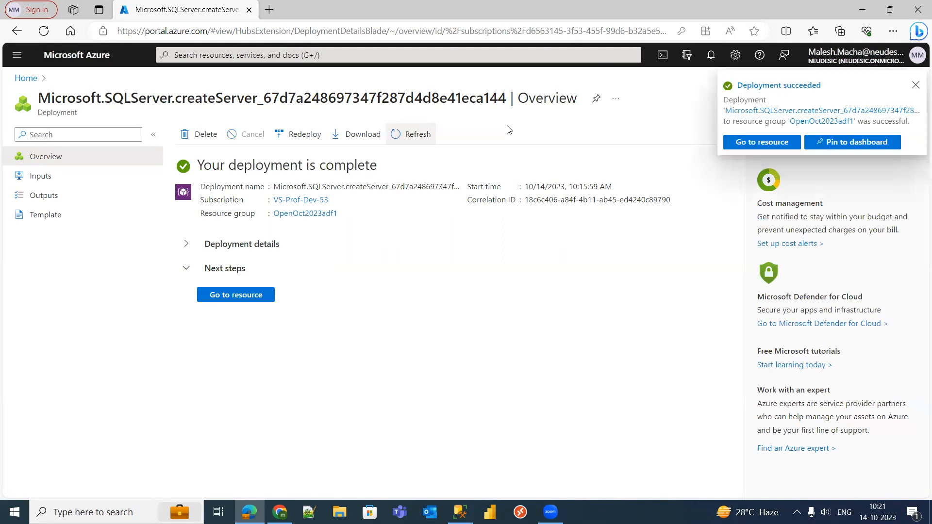
- Go from Home into resource group OpenOct2023adf1 and open the openapril2023 SQL server
left_click(917, 86)
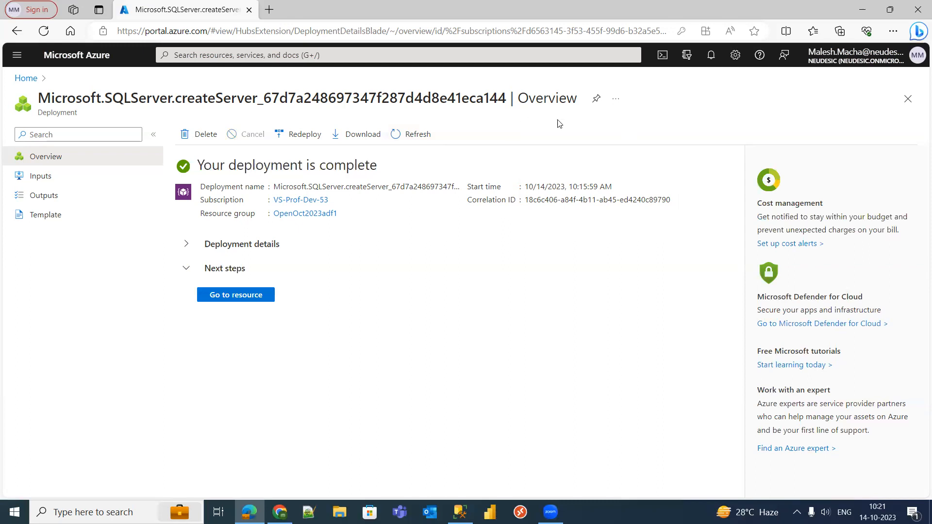
left_click(26, 79)
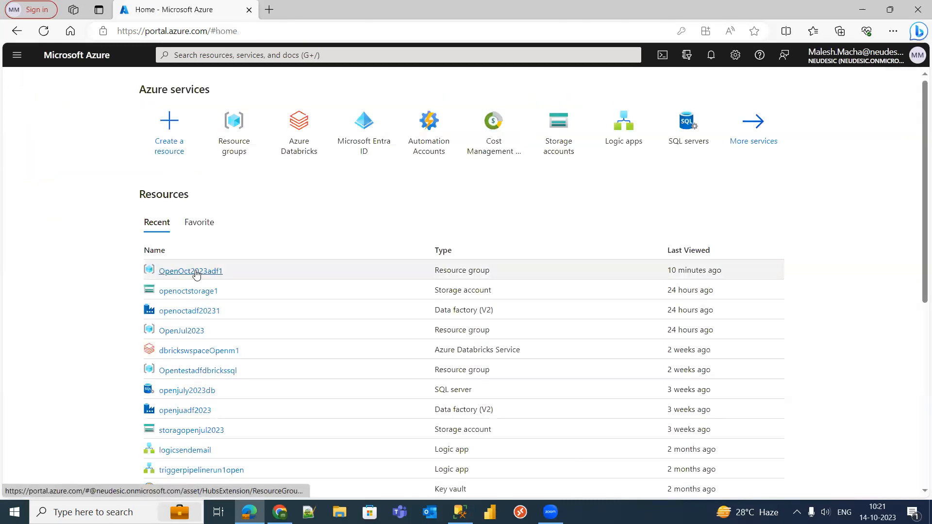
left_click(194, 272)
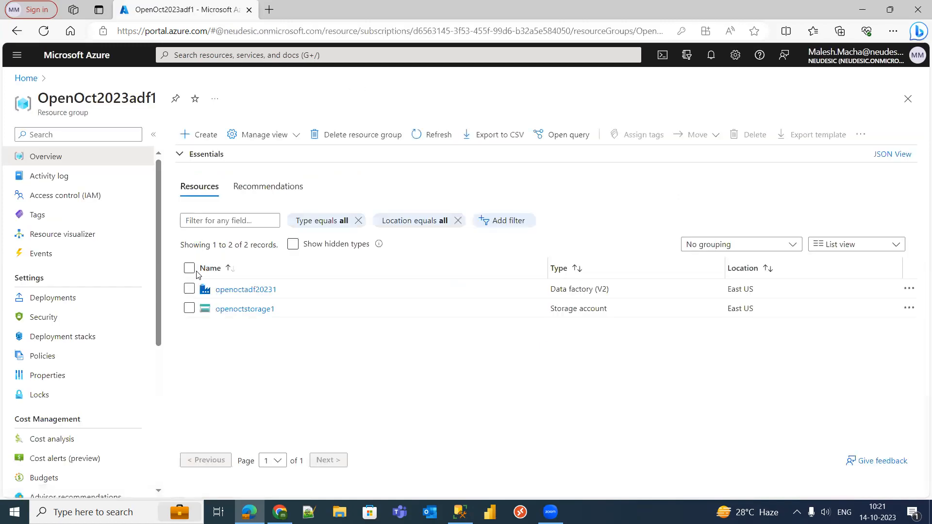
left_click(438, 135)
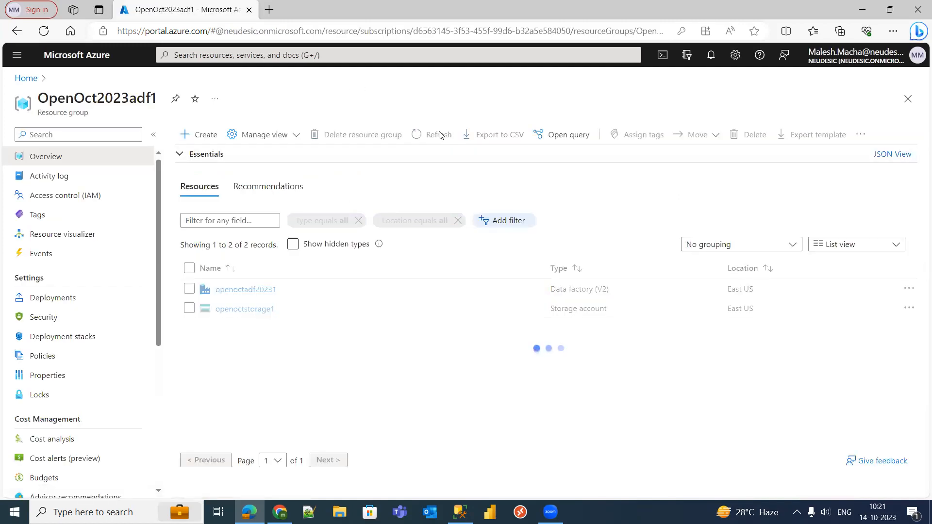
left_click(440, 137)
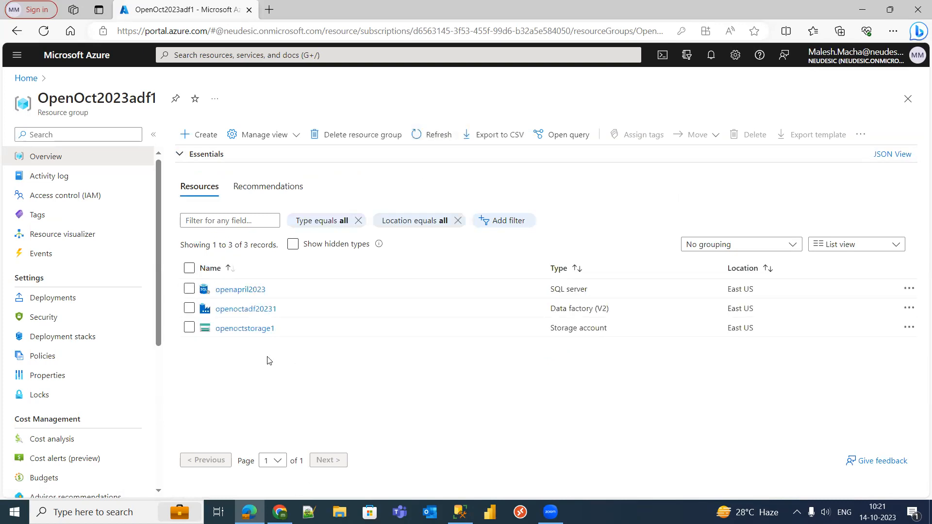
left_click(239, 290)
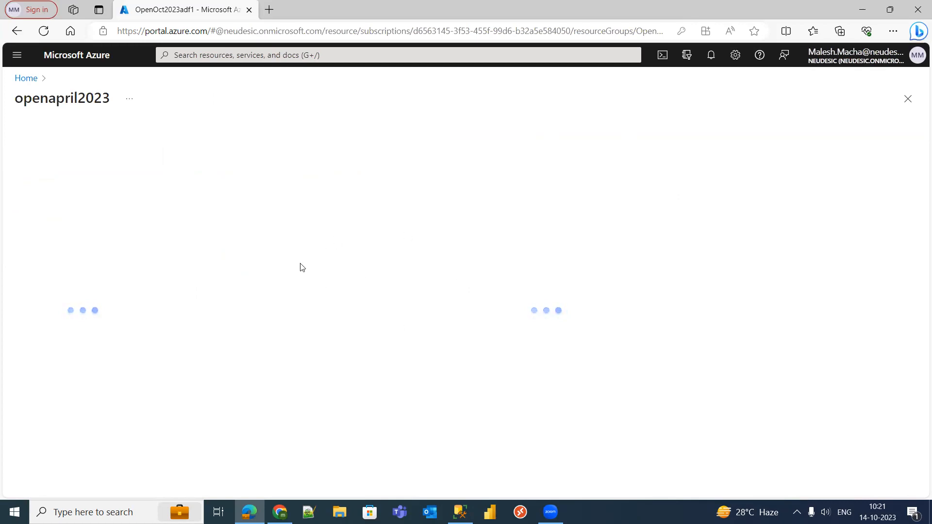
left_click(27, 78)
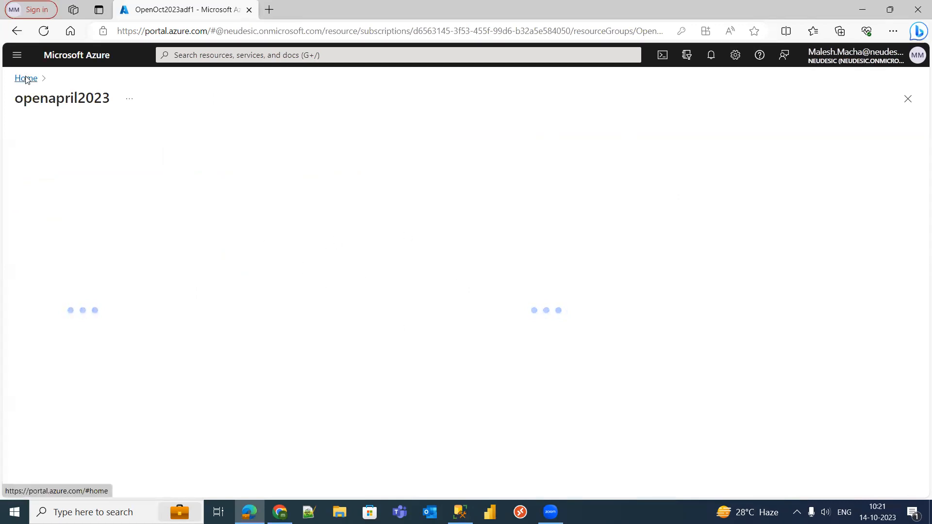
left_click(193, 272)
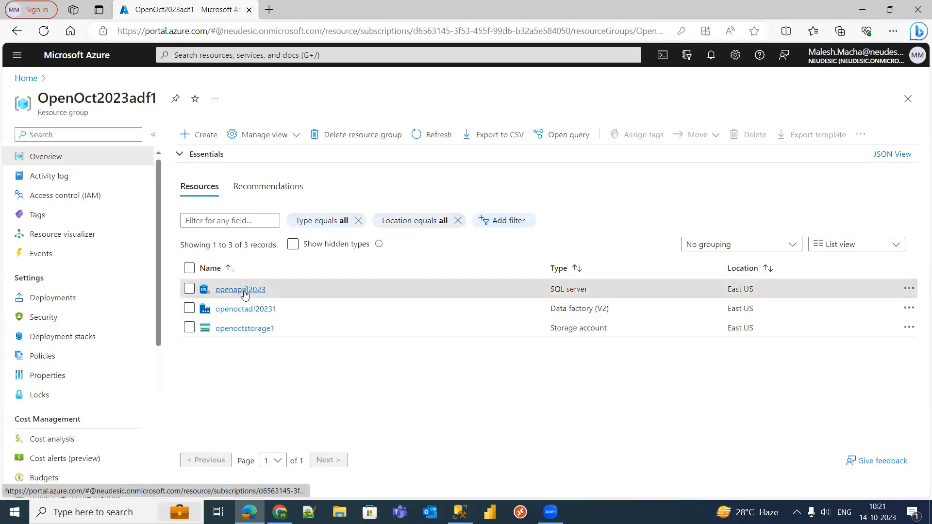
left_click(243, 292)
left_click(258, 285)
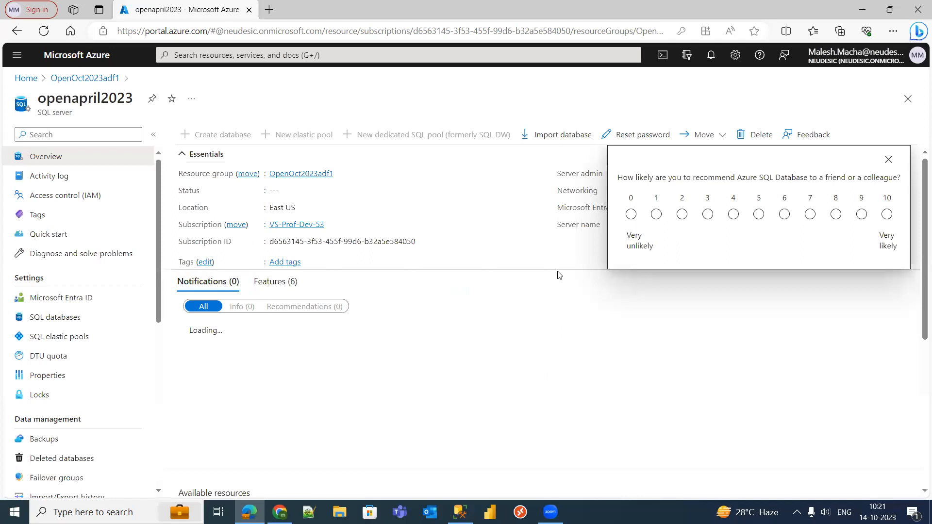
- Dismiss the feedback survey and copy openapril2023.database.windows.net from the Overview
left_click(890, 163)
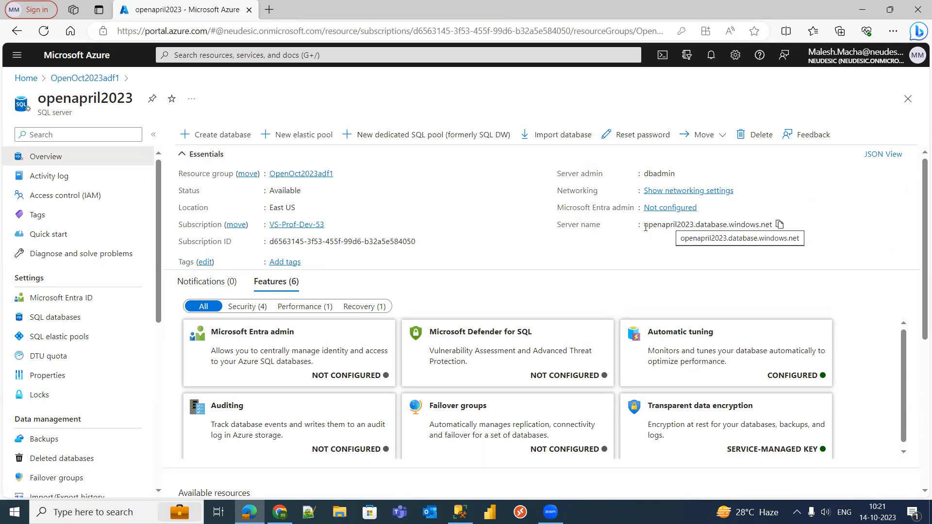
left_click_drag(646, 225, 697, 229)
key("ctrl+c")
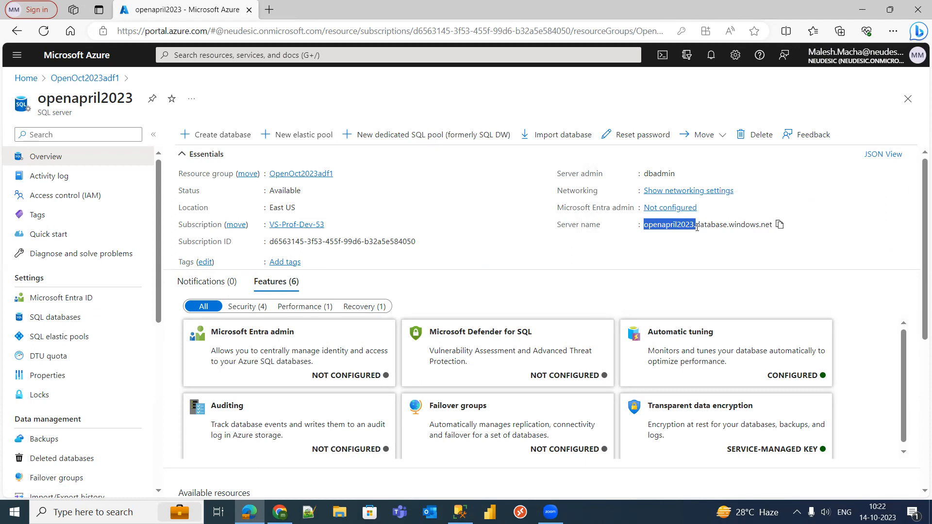
left_click(771, 241)
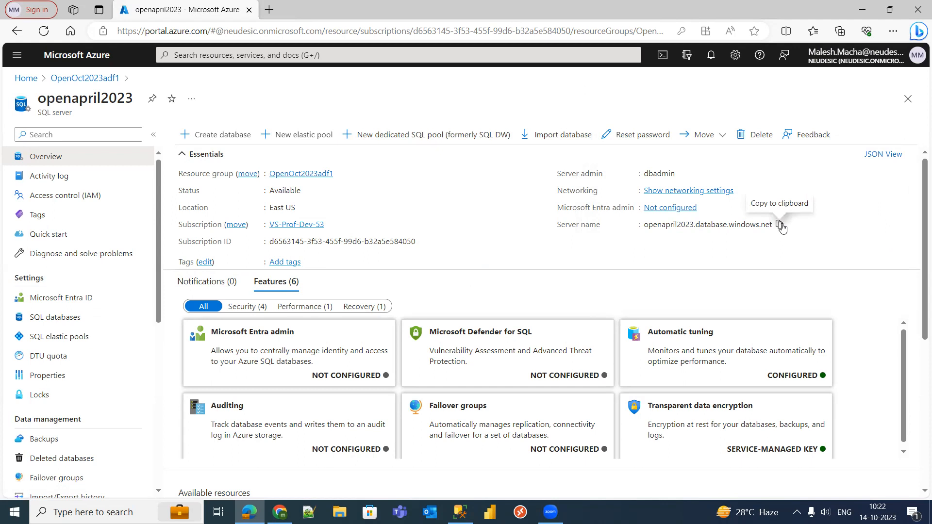
left_click(780, 225)
- Select the server name and server admin login text on the Overview page
left_click_drag(643, 225, 766, 225)
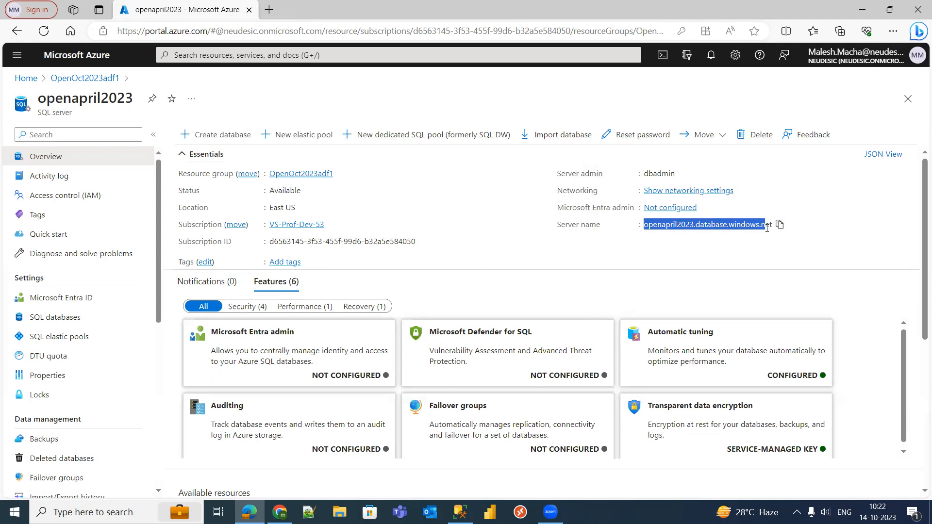
double_click(577, 176)
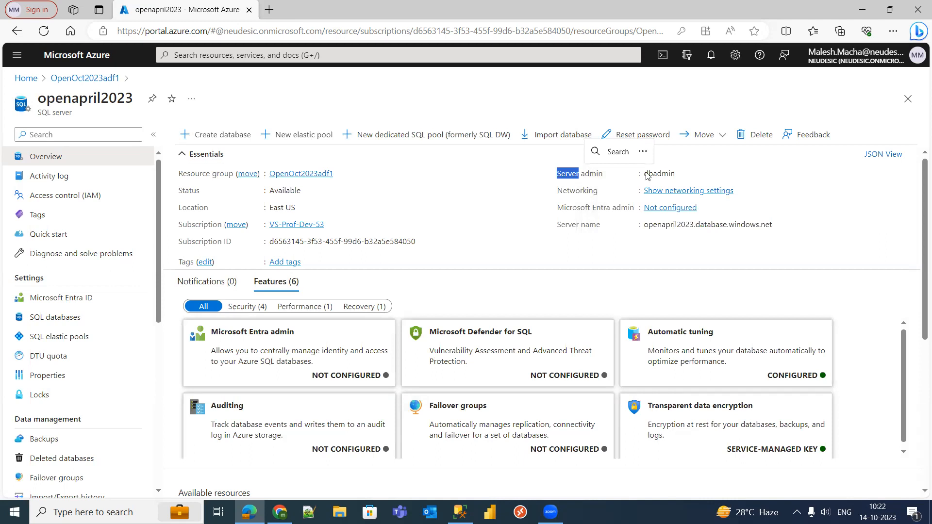
left_click_drag(646, 174, 650, 174)
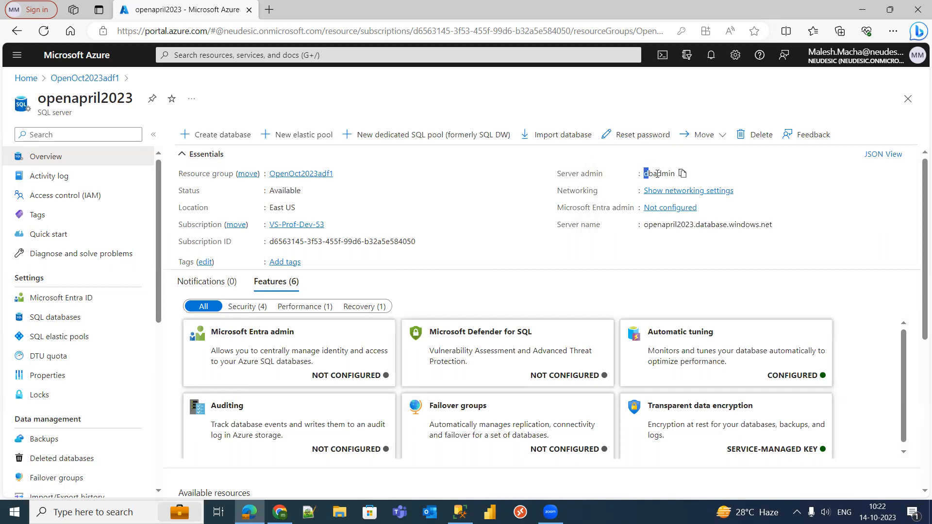
double_click(657, 174)
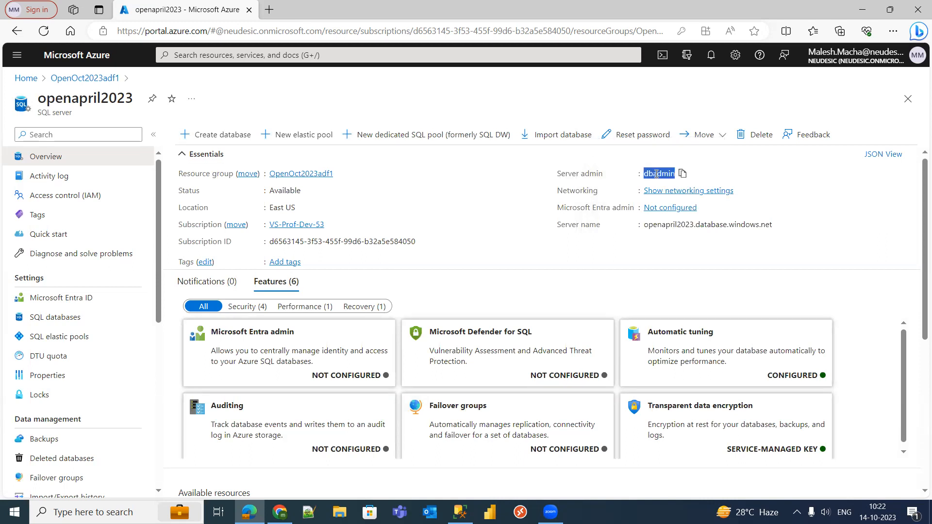
left_click(774, 173)
- Close the admin password reset panel unchanged and copy the server name again
left_click(628, 136)
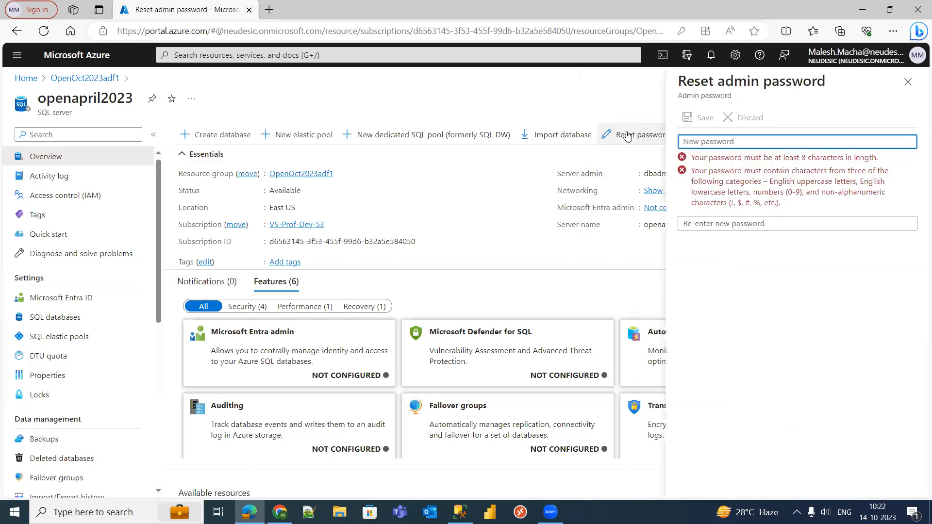
left_click(907, 88)
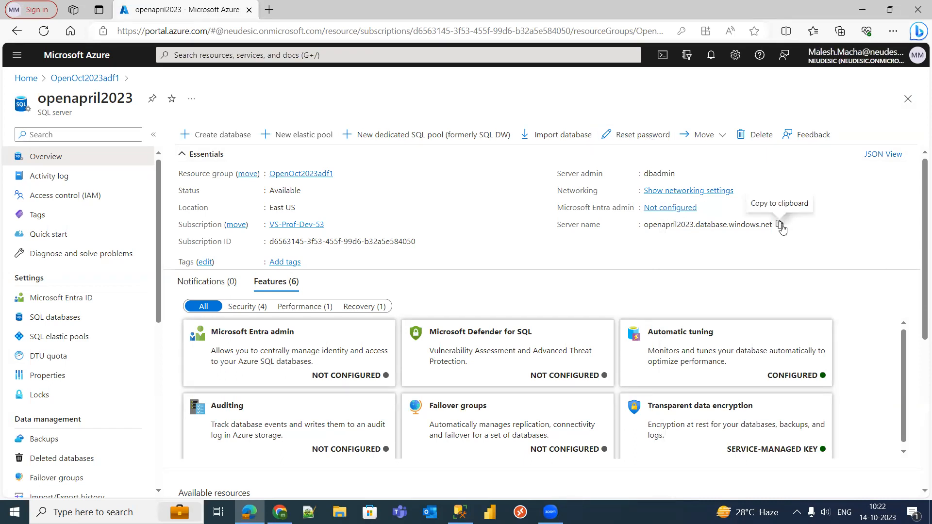
left_click(779, 226)
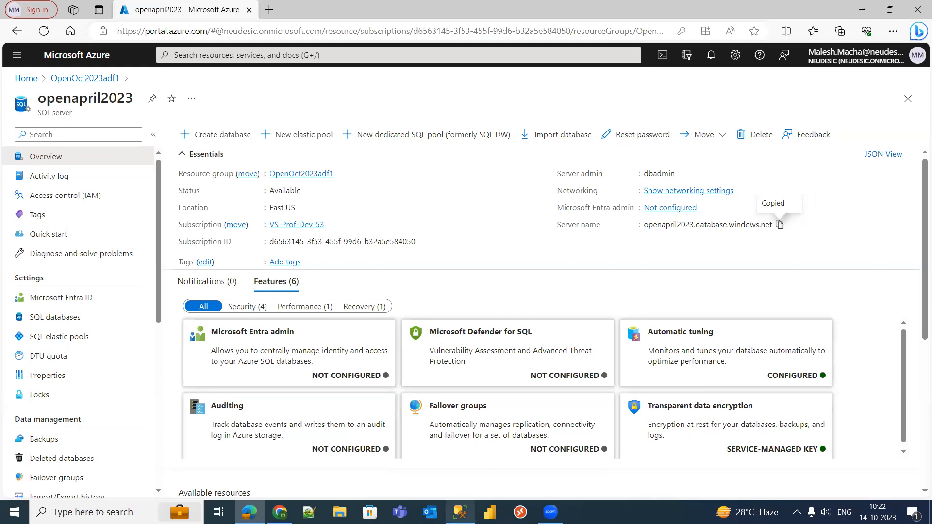
left_click(461, 512)
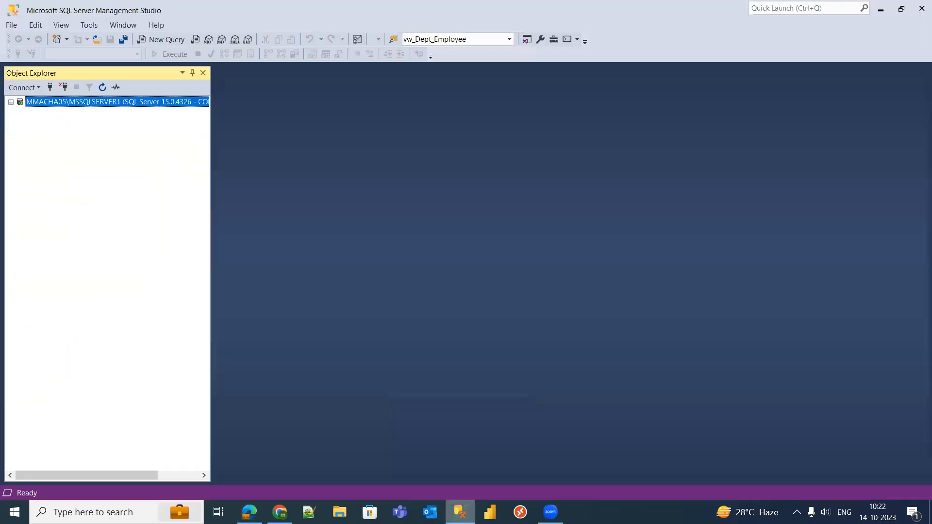
- Connect the Database Engine to openapril2023.database.windows.net using SQL Server Authentication with a remembered password
left_click(23, 87)
left_click(48, 101)
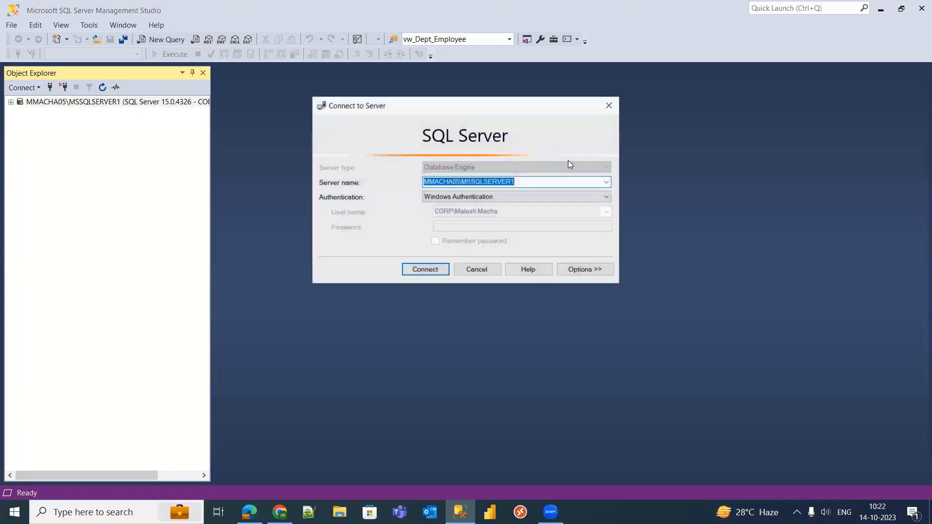
key("ctrl+v")
left_click(469, 196)
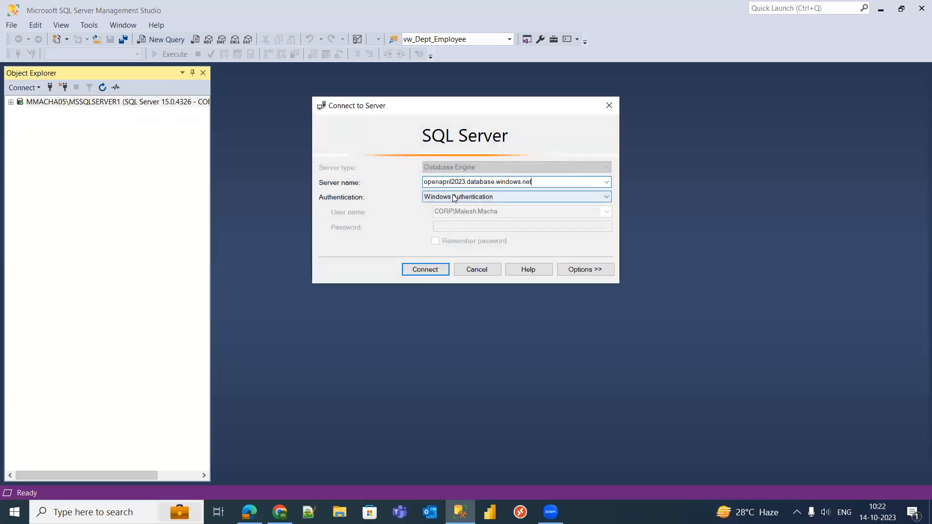
left_click(455, 215)
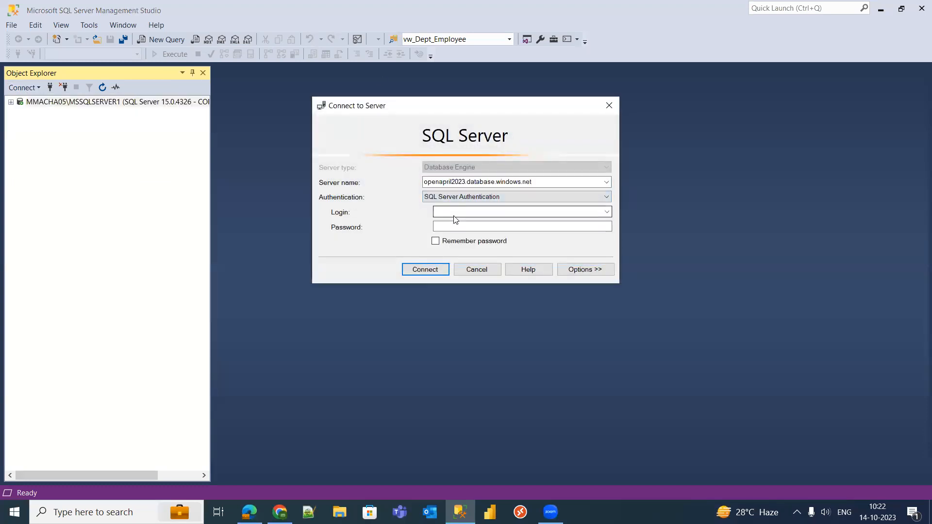
left_click(454, 214)
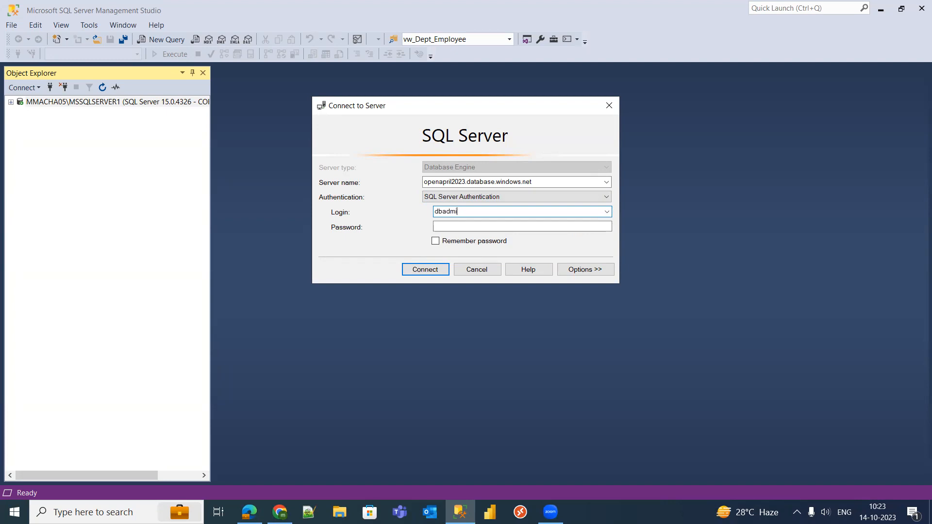
left_click(469, 225)
type("**")
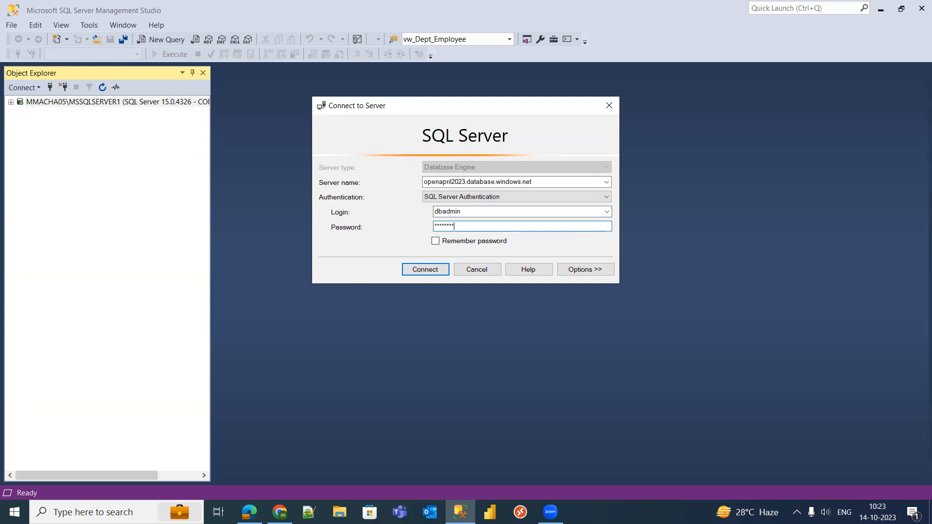
left_click(436, 241)
left_click(441, 274)
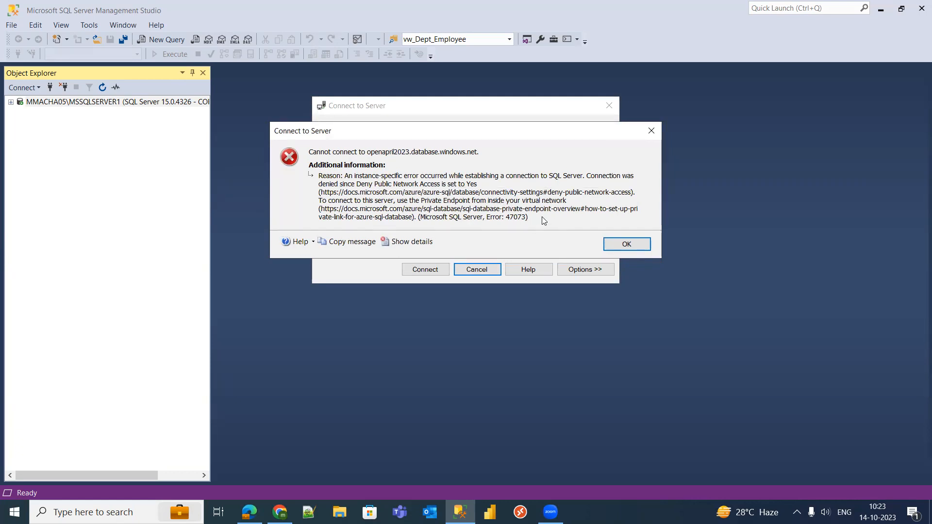
left_click(634, 247)
left_click(478, 181)
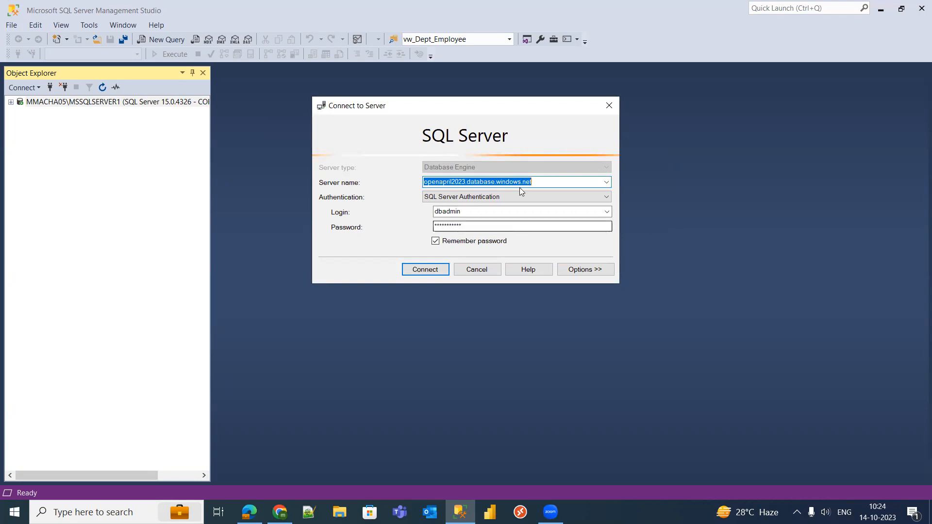
left_click(546, 181)
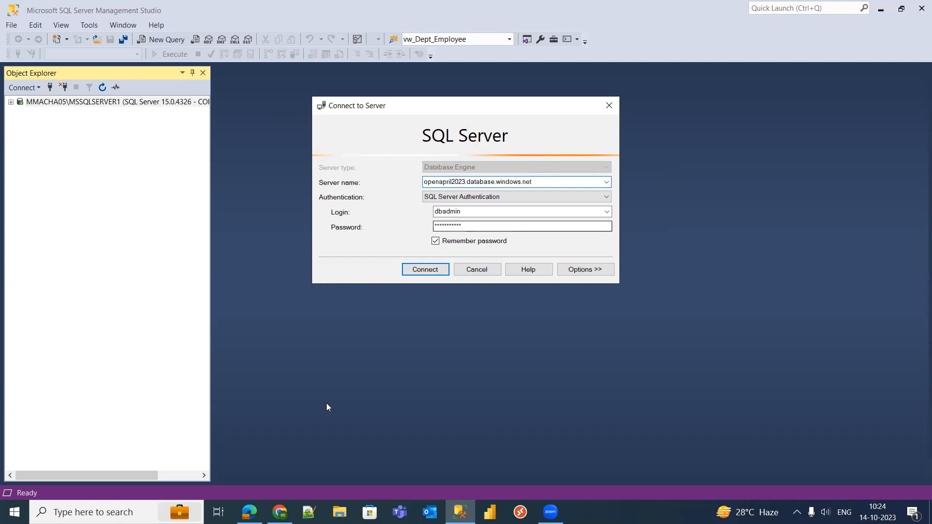
mouse_move(249, 513)
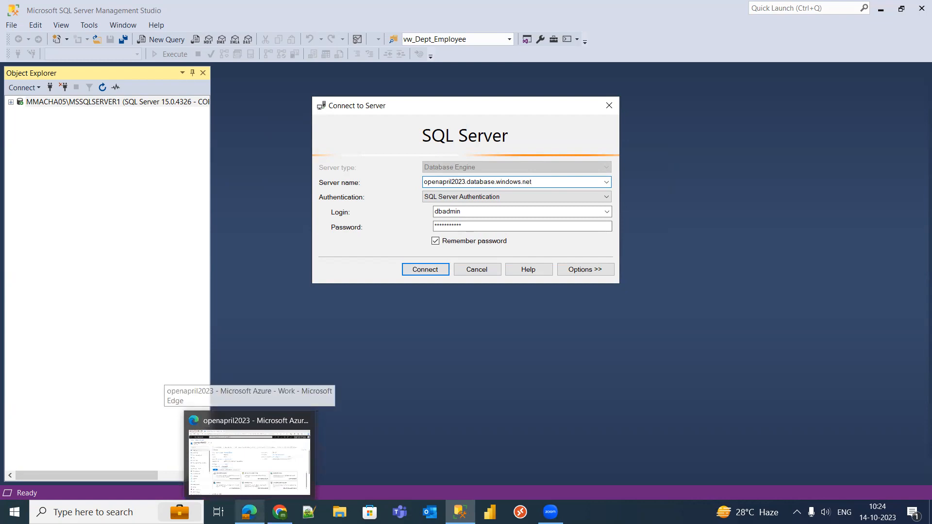
- In openapril2023's Networking settings, allow public access from Selected networks
left_click(249, 456)
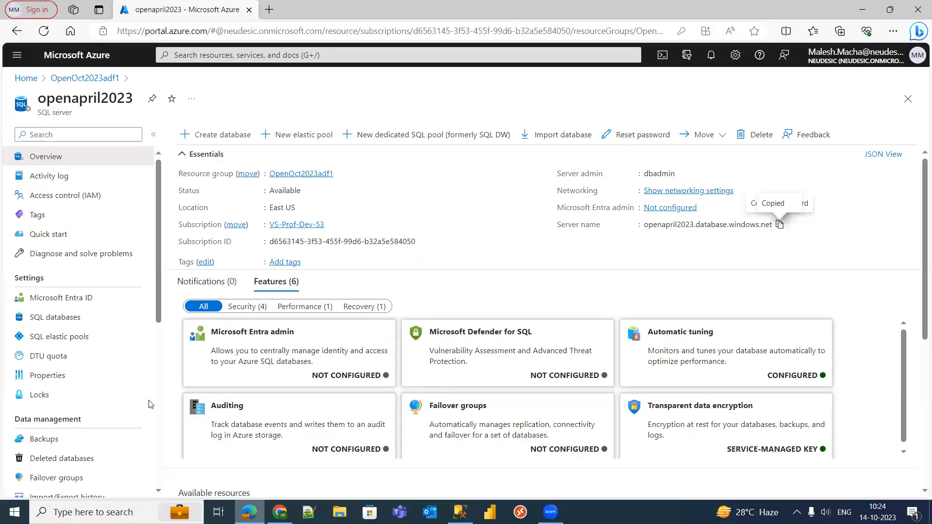
left_click_drag(157, 247, 162, 353)
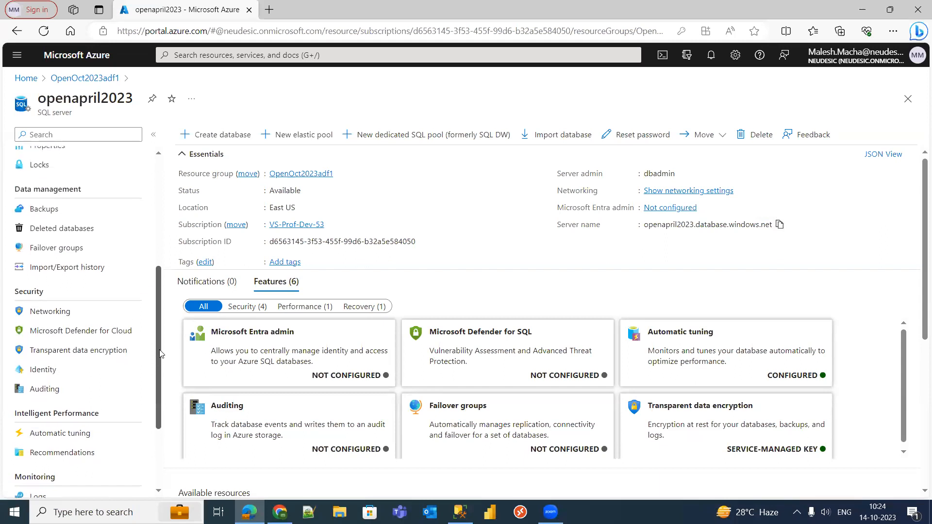
left_click(58, 318)
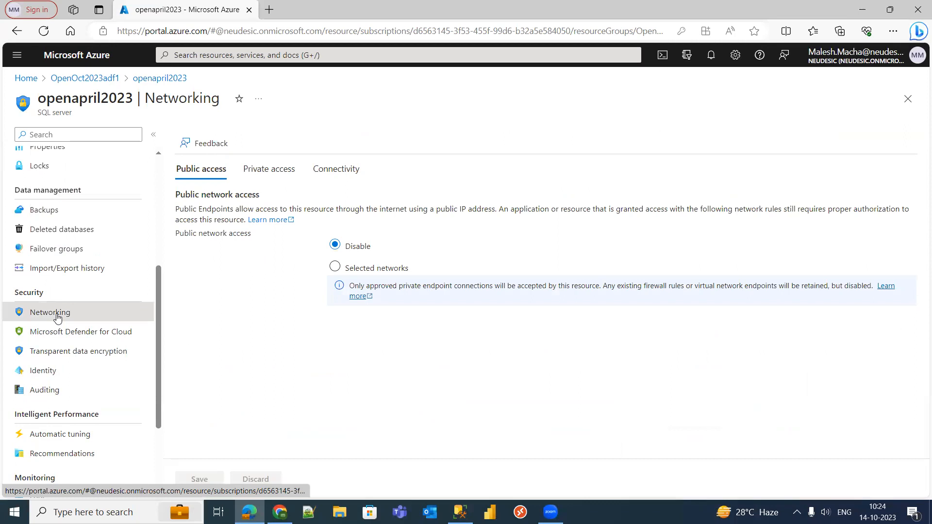
left_click(336, 268)
- Add a firewall rule for the client IPv4 address, save, and dismiss the notifications
left_click_drag(919, 216, 919, 347)
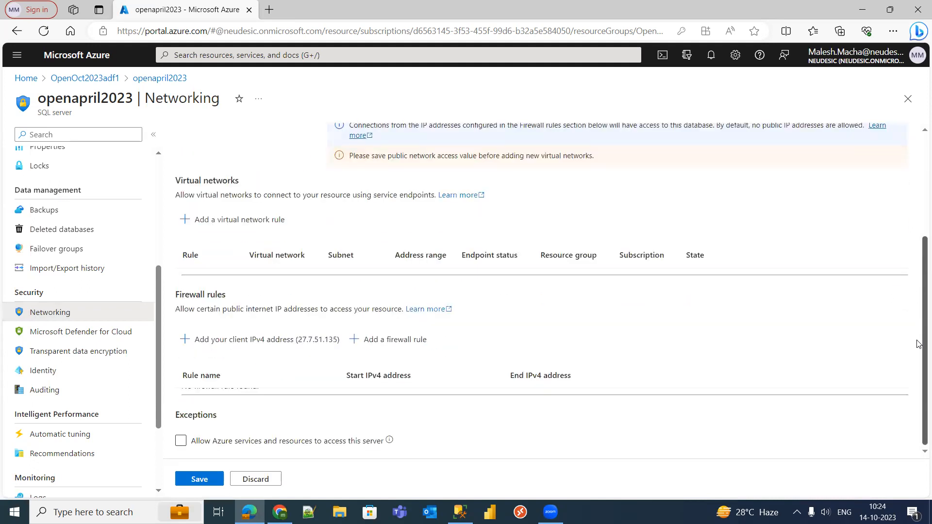
left_click(289, 347)
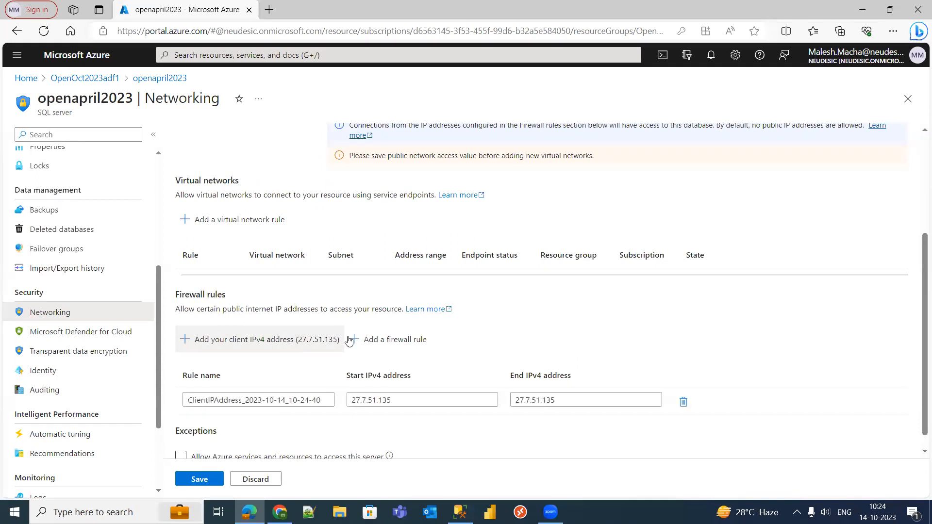
left_click_drag(919, 297, 919, 306)
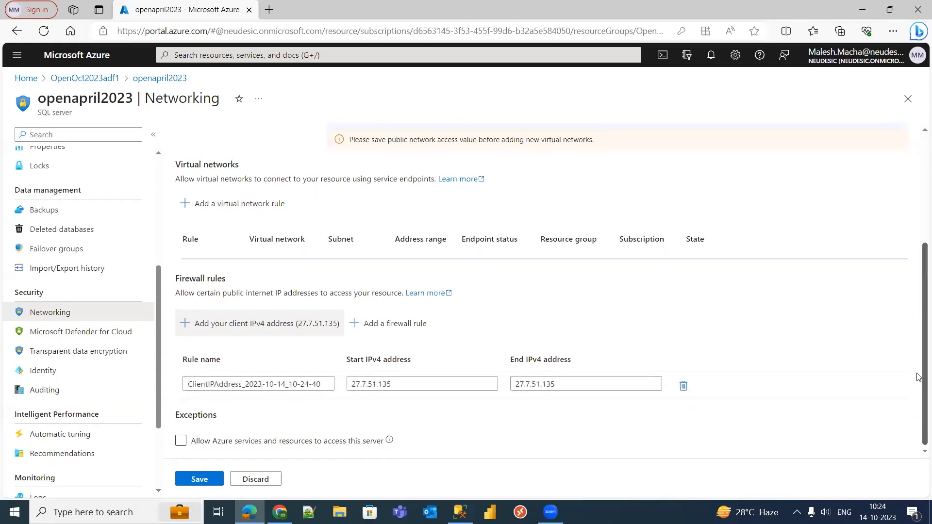
left_click(213, 481)
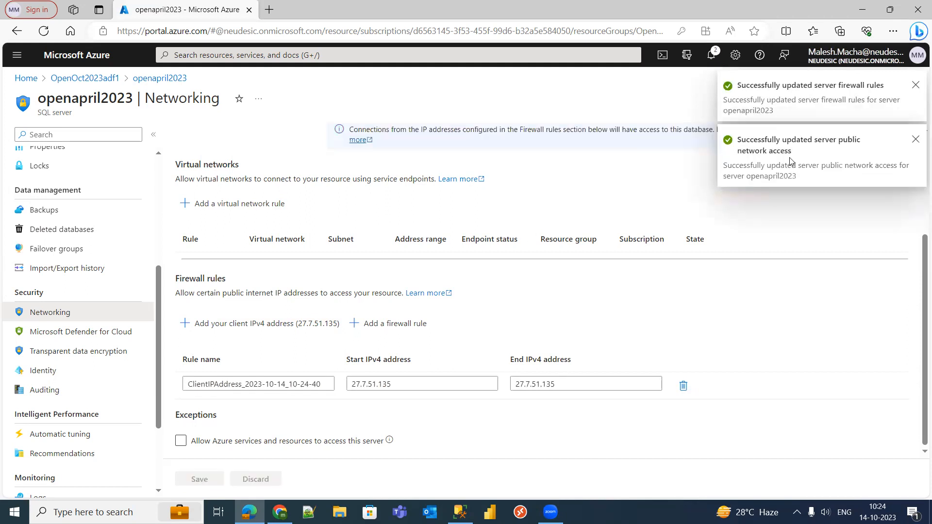
left_click(917, 85)
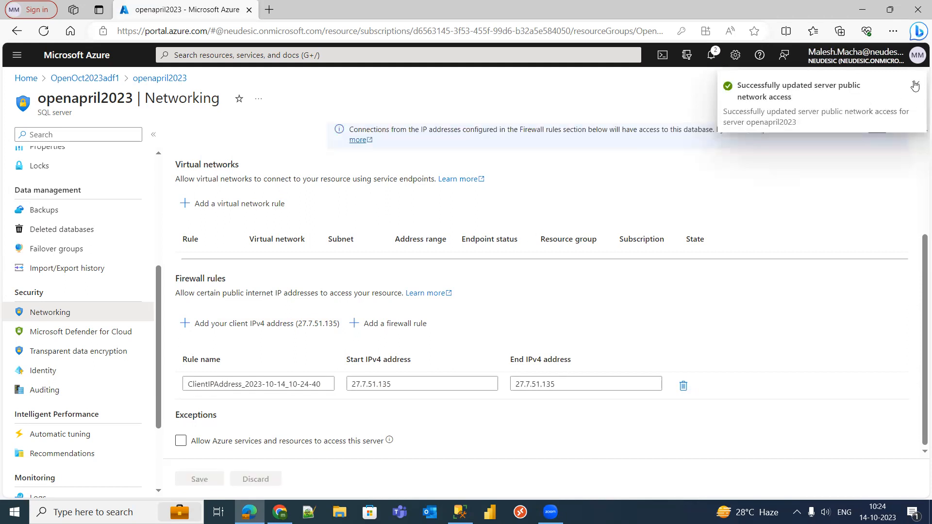
left_click(917, 85)
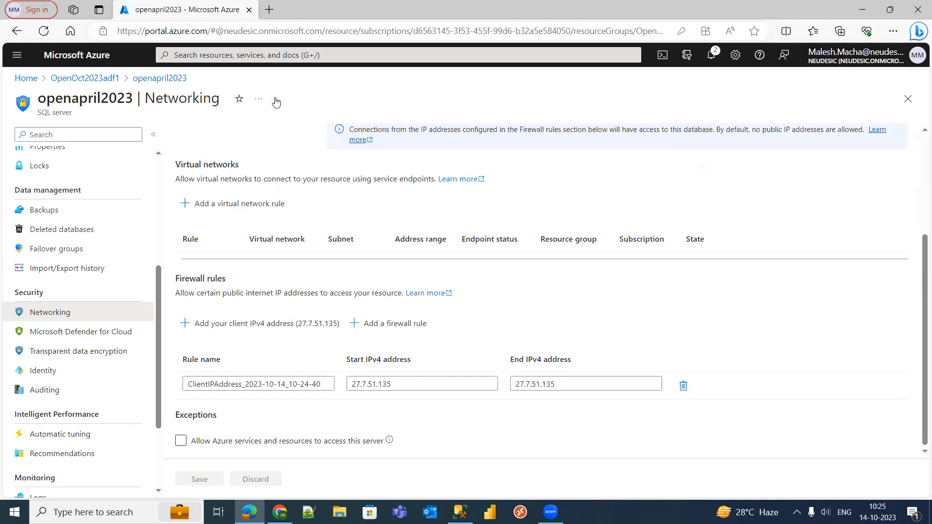
left_click_drag(919, 308, 919, 179)
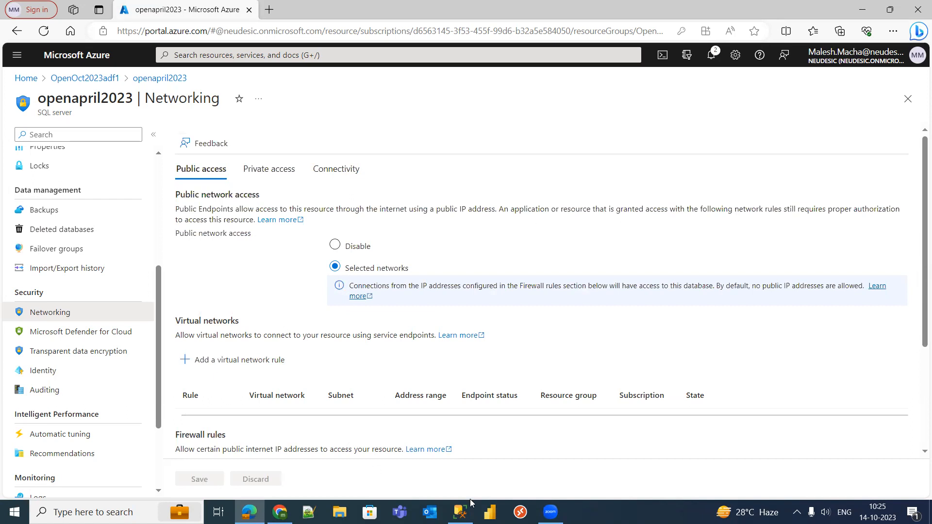
- Retry the connection to the Azure server and disconnect the local SQL Server instance
left_click(461, 512)
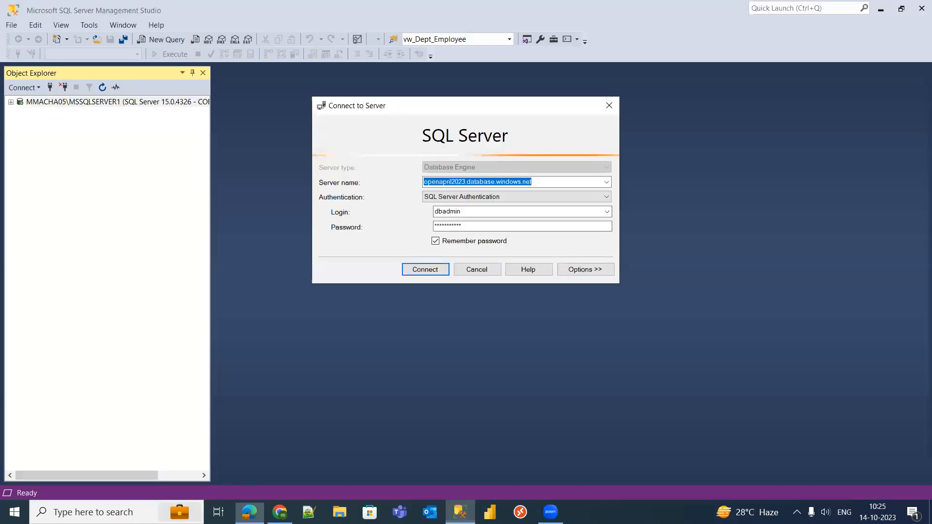
left_click(424, 269)
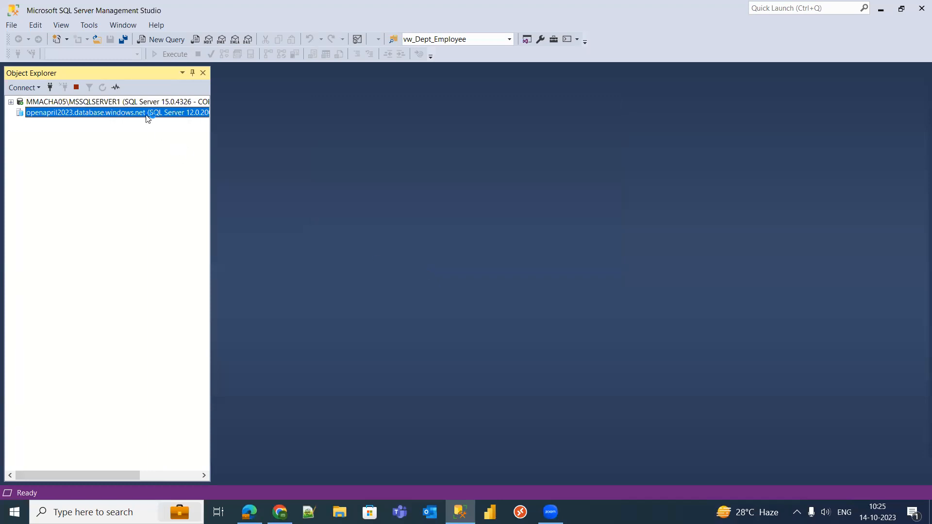
right_click(144, 103)
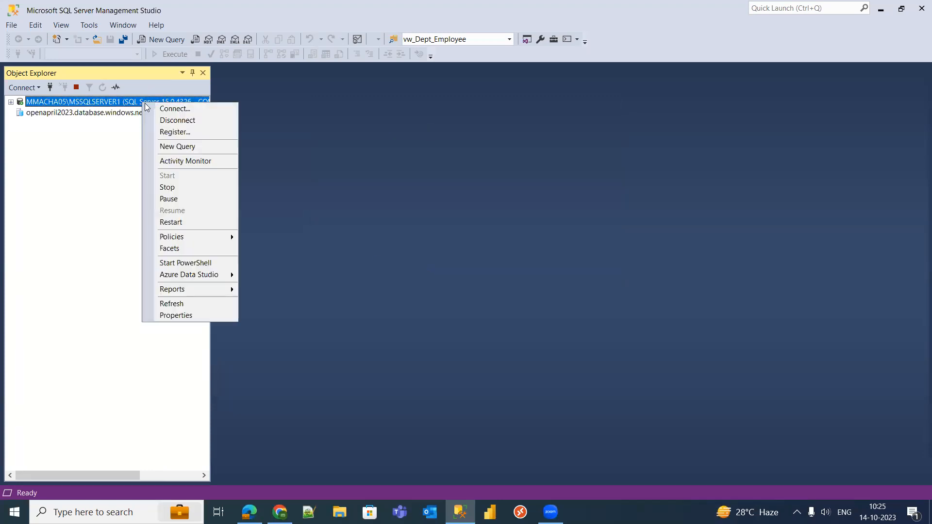
left_click(175, 120)
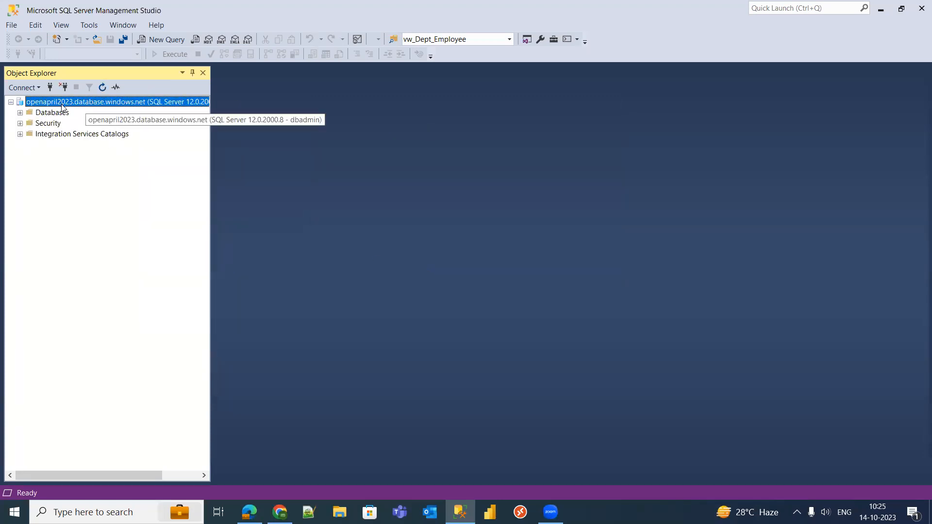
- Expand openapril2023's Databases folder, which contains only System Databases
left_click(20, 113)
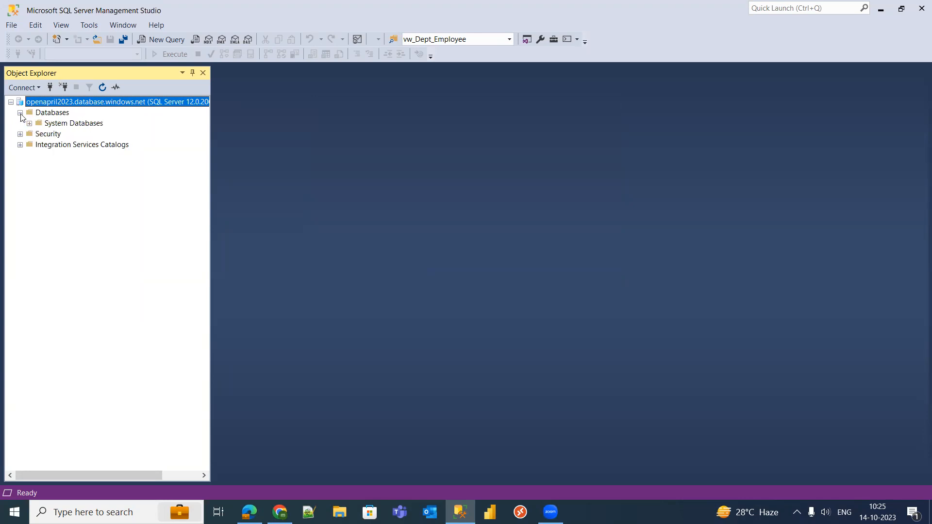
left_click(82, 124)
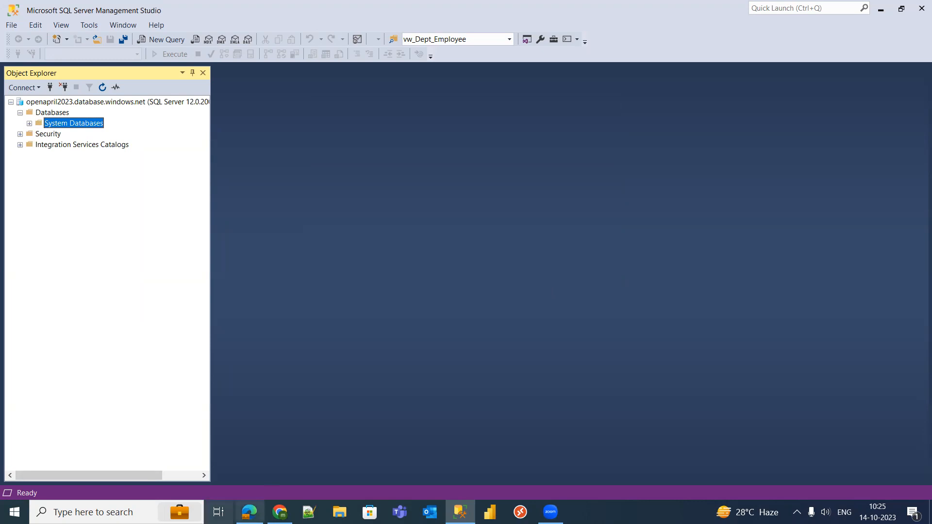
mouse_move(249, 512)
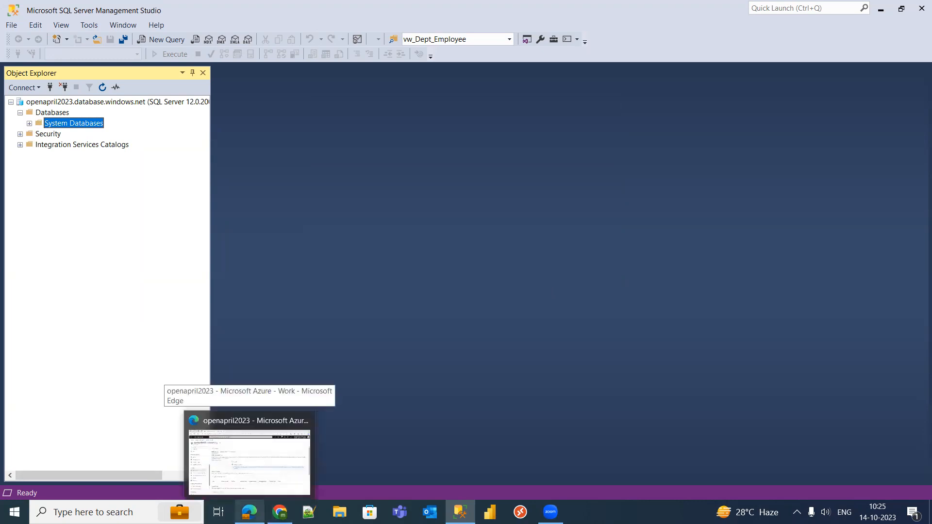
left_click(249, 462)
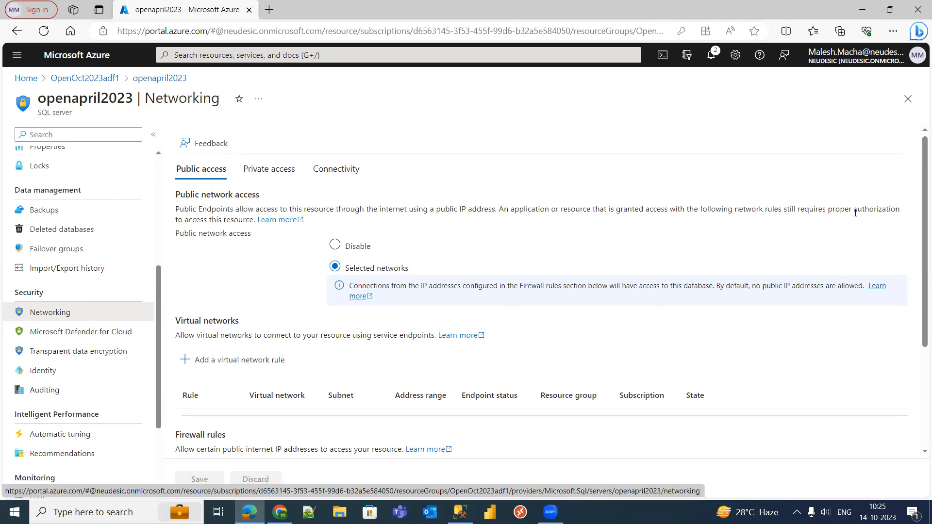
- Review the firewall rules, then open the openapril2023 SQL server from the OpenOct2023adf1 resource group
left_click_drag(919, 234, 919, 335)
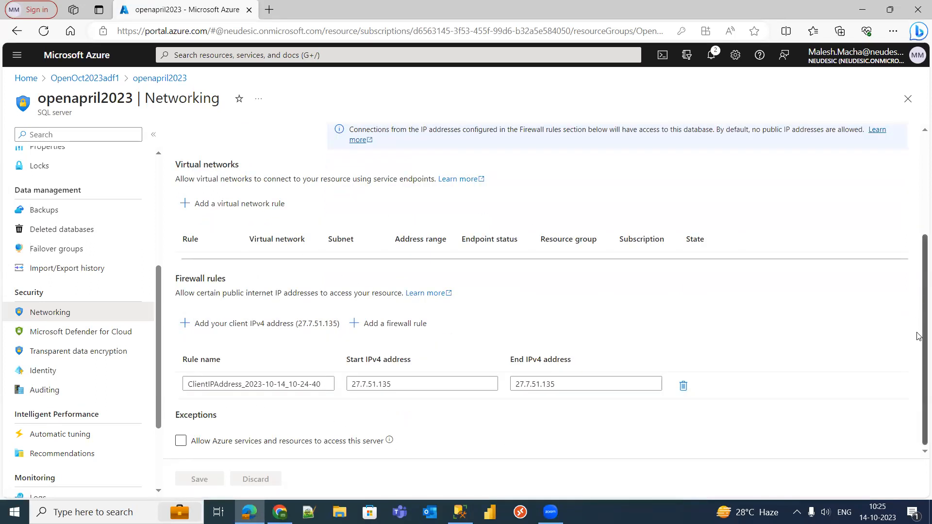
scroll(919, 336, "up", 3)
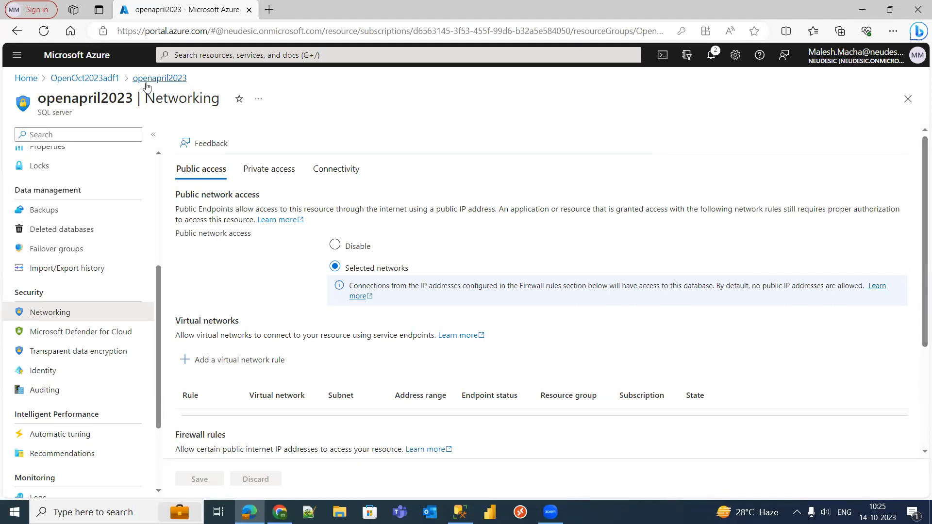
left_click(98, 82)
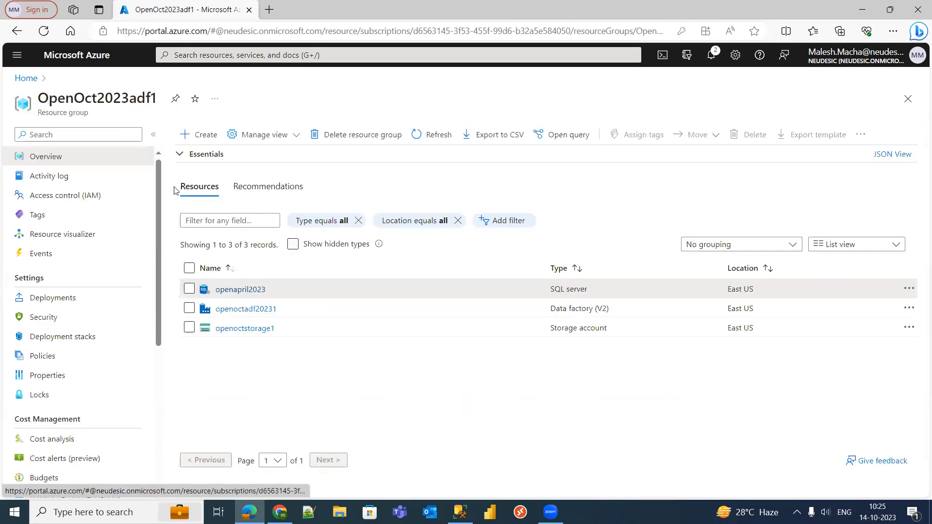
left_click(246, 291)
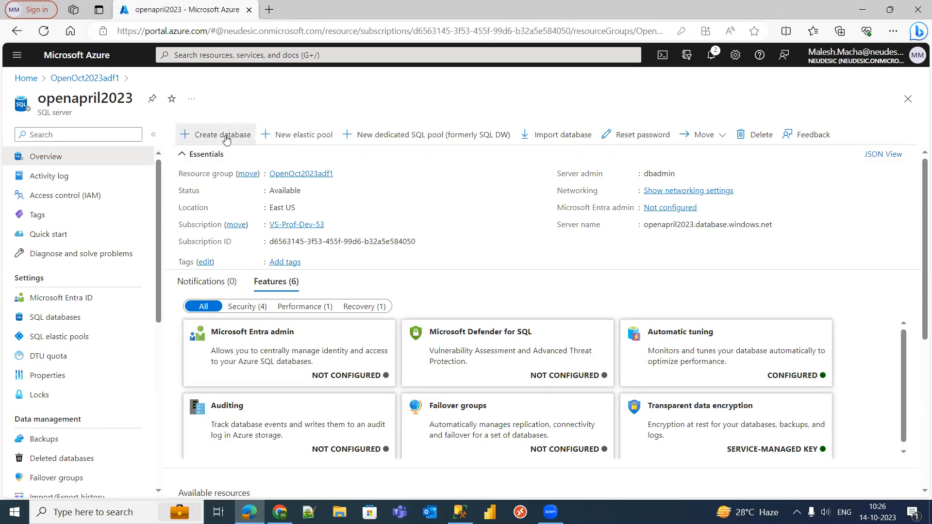
- Start a new database on openapril2023 and enter opendbsource as the database name
left_click(226, 139)
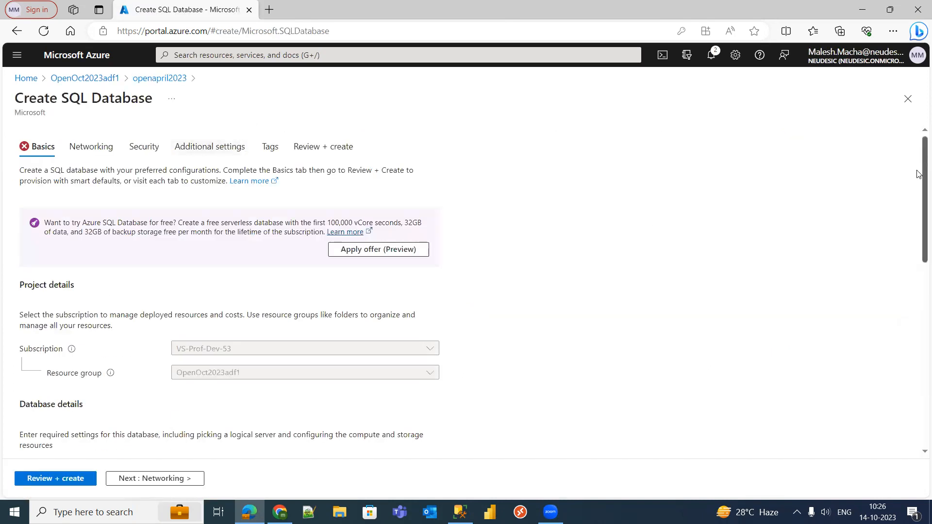
left_click_drag(919, 172, 918, 275)
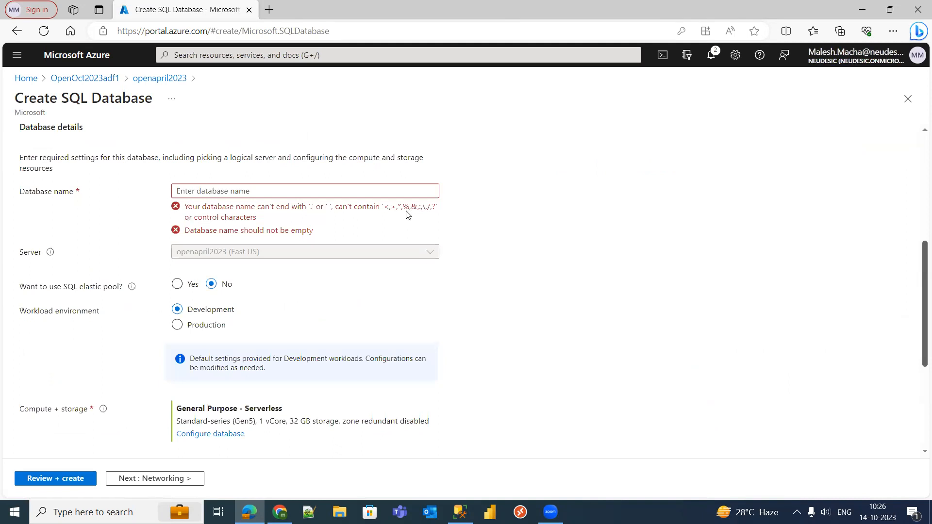
scroll(246, 204, "down", 5)
left_click_drag(919, 365, 869, 287)
left_click(267, 190)
type("open")
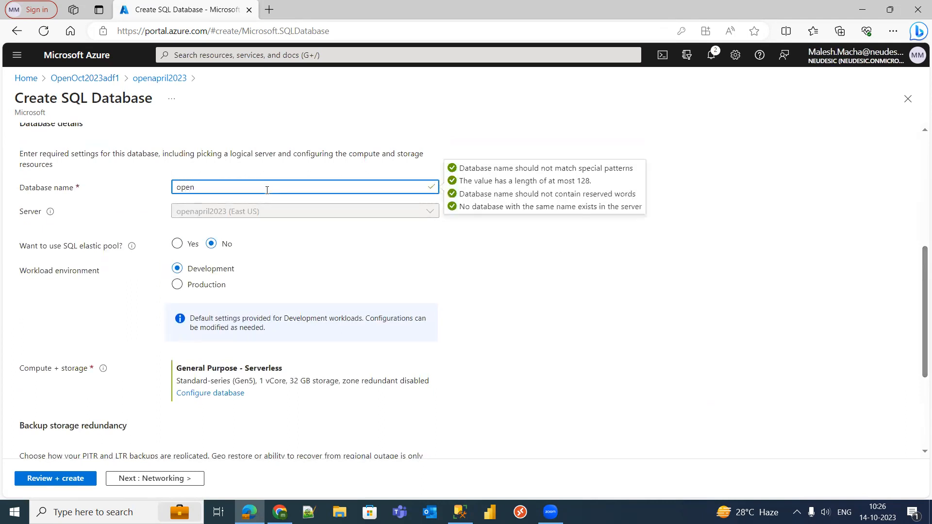
type("dbsource")
left_click(582, 283)
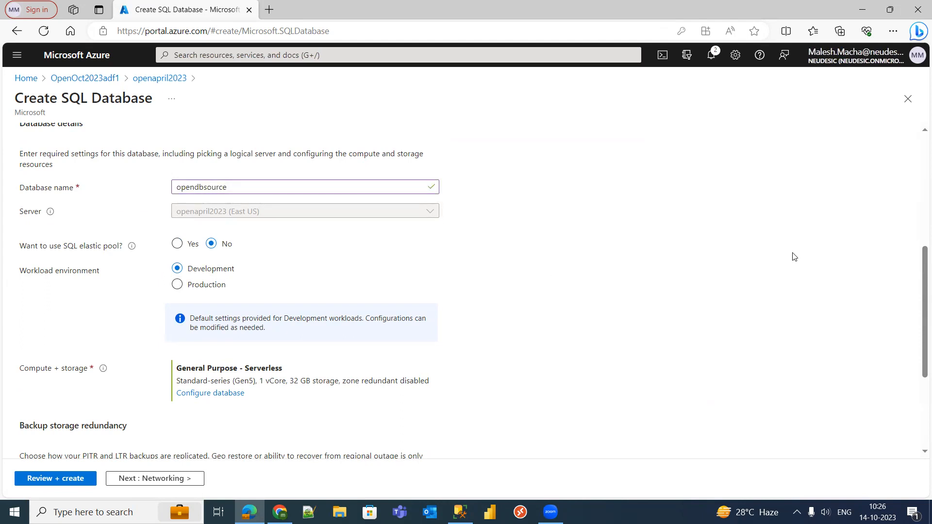
left_click_drag(920, 265, 920, 328)
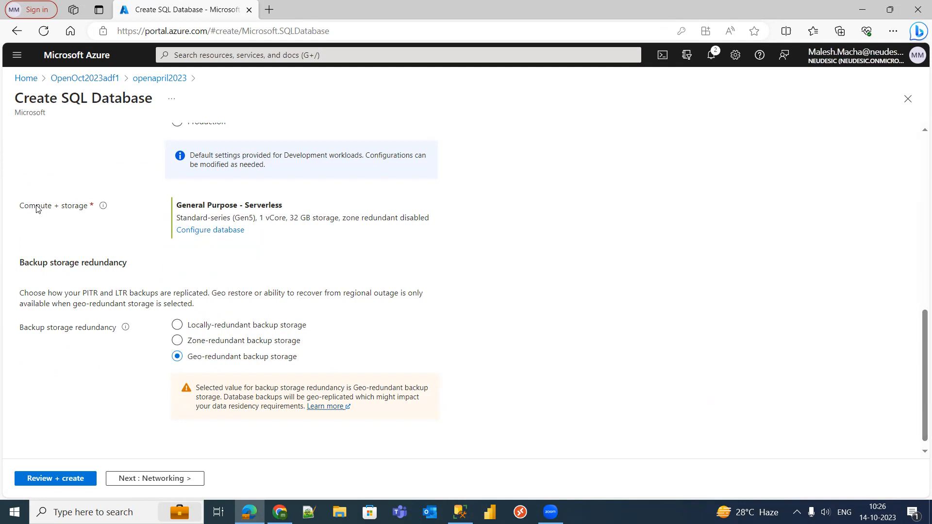
- Configure compute to the Basic tier: 5 DTUs, 2 GB, about 384.63 INR per month
left_click(209, 231)
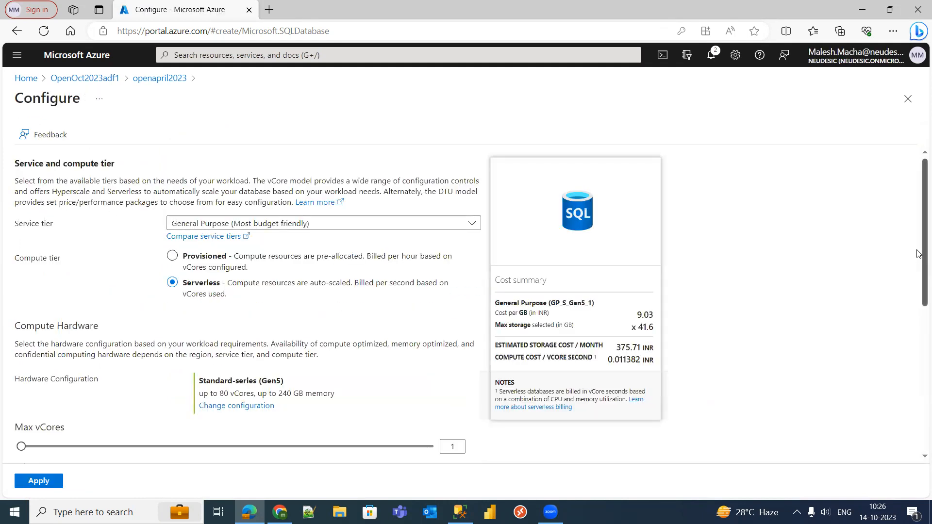
mouse_move(918, 252)
left_mouse_down()
mouse_move(917, 287)
mouse_move(918, 266)
left_mouse_up()
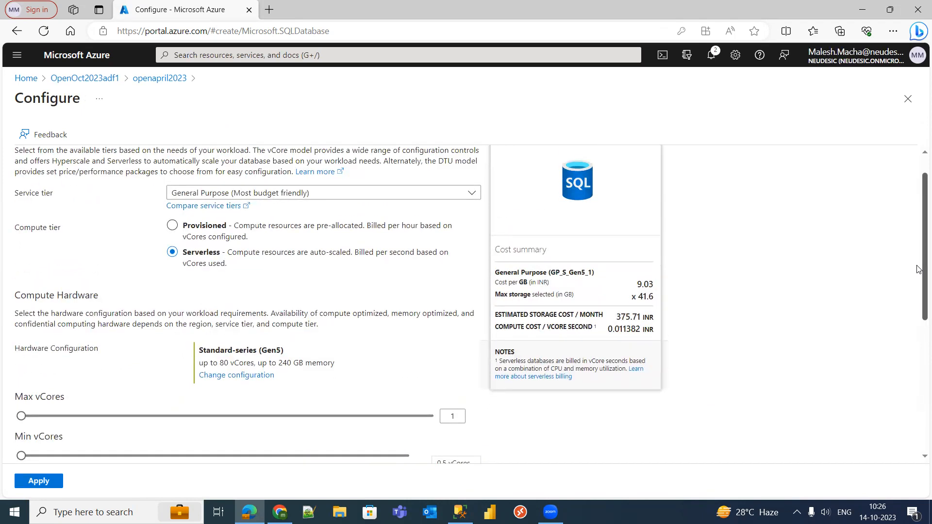
left_click_drag(918, 269, 918, 277)
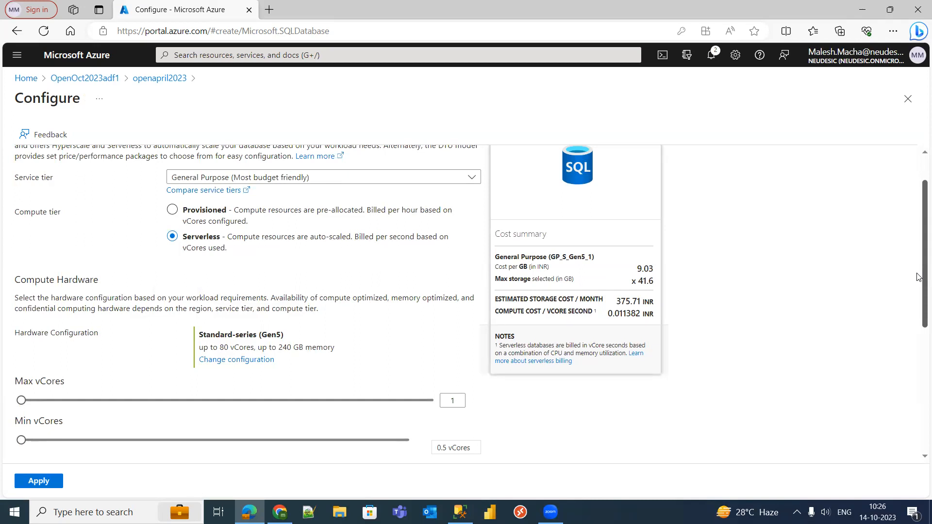
scroll(918, 277, "up", 2)
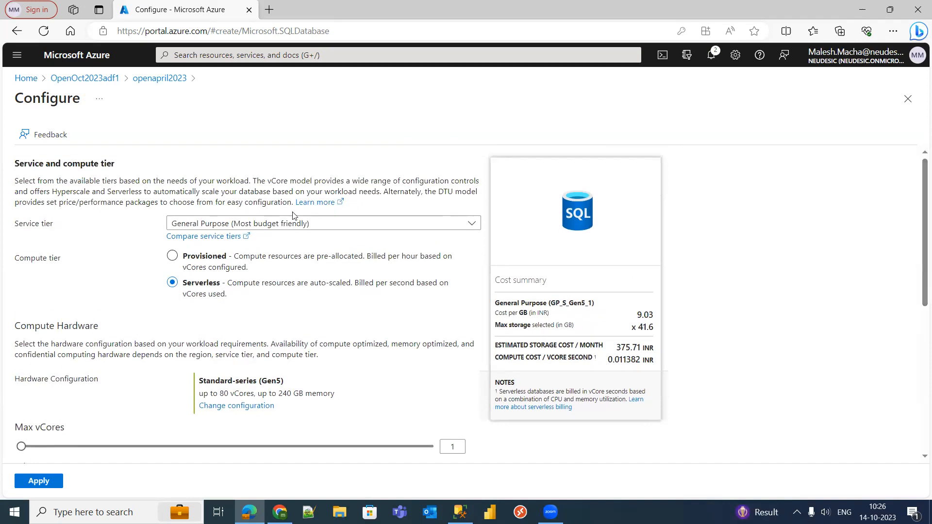
left_click(289, 224)
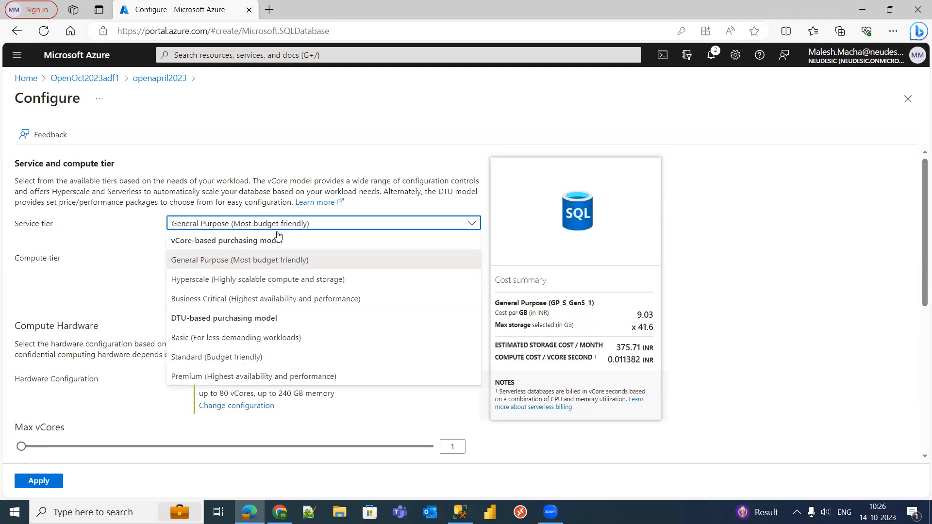
left_click(258, 339)
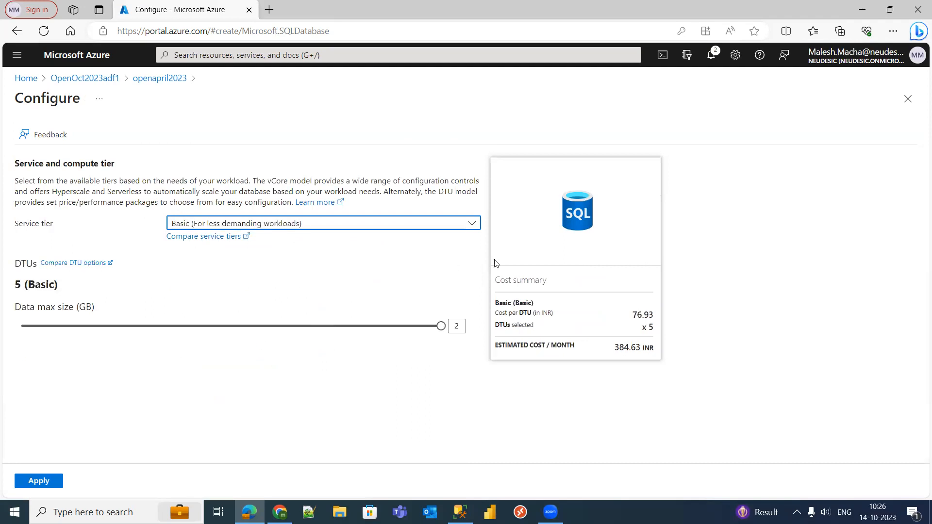
left_click_drag(616, 346, 660, 351)
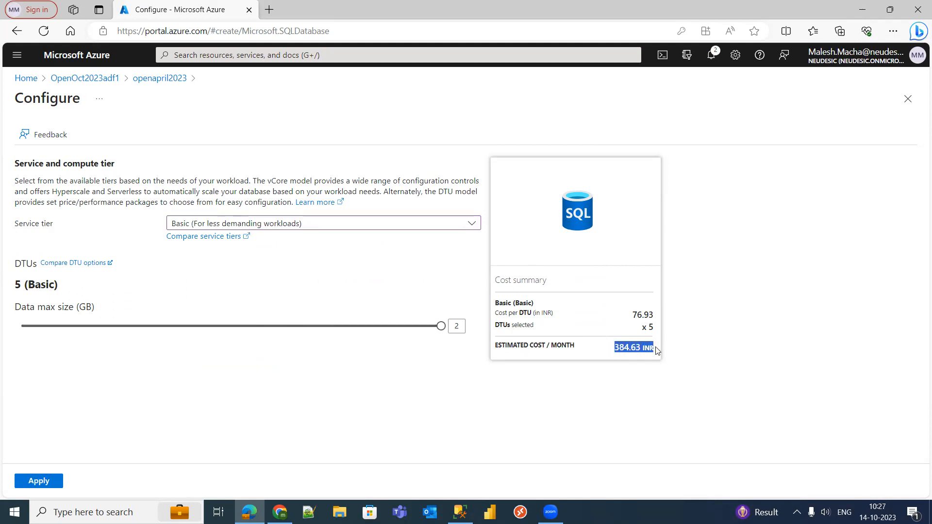
- Switch to the Standard tier and try a 250 GB max data size before reducing it
left_click(285, 224)
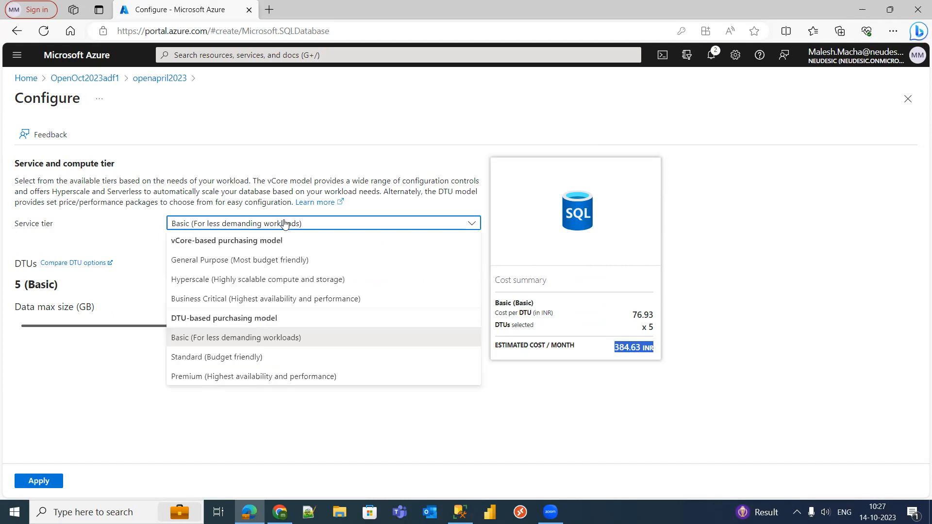
left_click(243, 359)
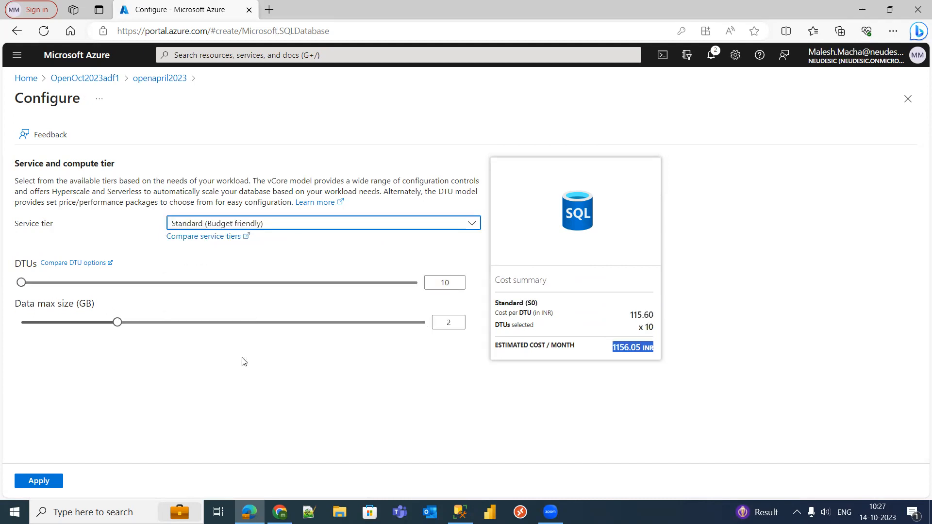
double_click(620, 348)
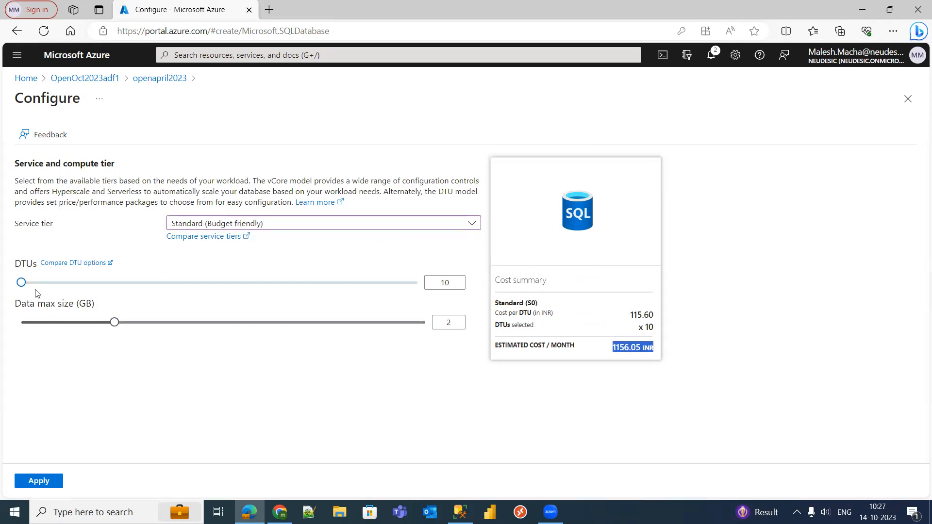
left_click_drag(17, 303, 126, 305)
left_click(126, 305)
left_click_drag(173, 325, 71, 330)
left_click(451, 370)
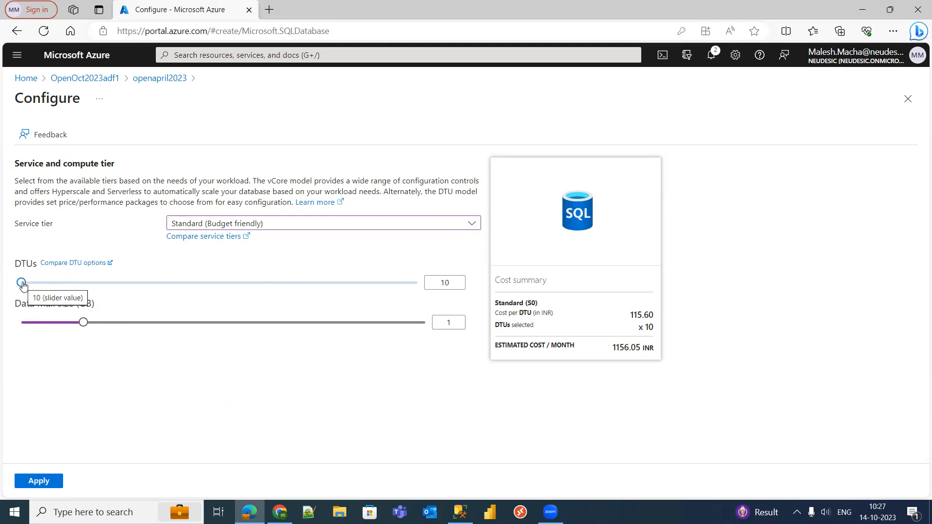
- Compare costs at 20, 50, 200 and 3000 DTUs, then settle back at 10 DTUs
left_click(88, 288)
left_click(100, 287)
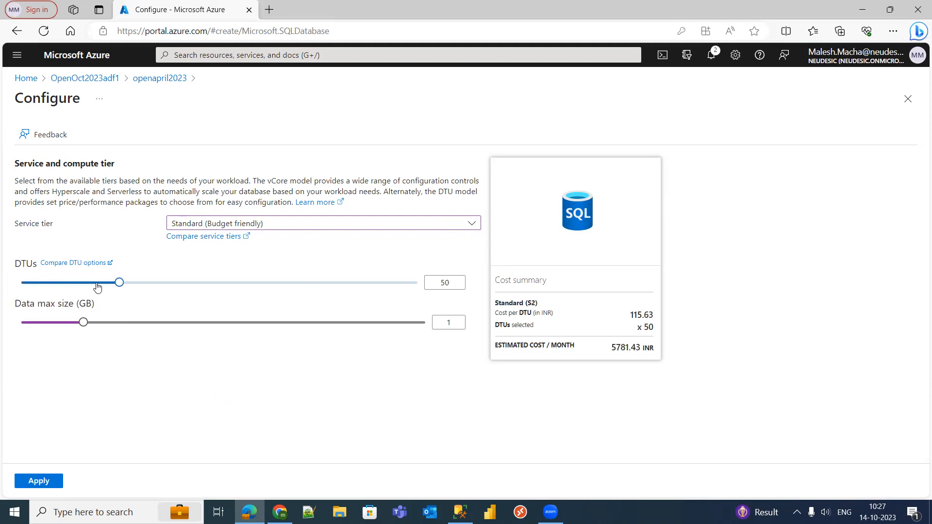
left_click_drag(142, 281, 245, 283)
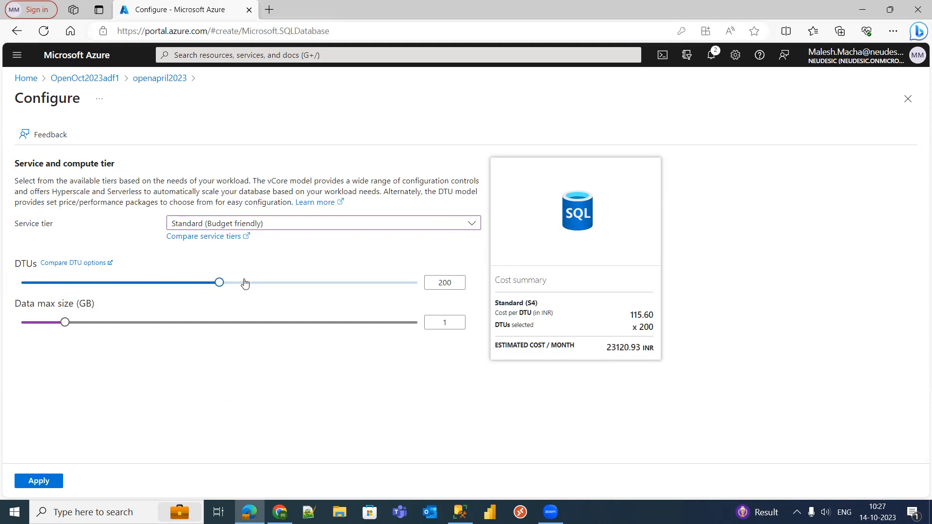
left_click_drag(245, 283, 89, 285)
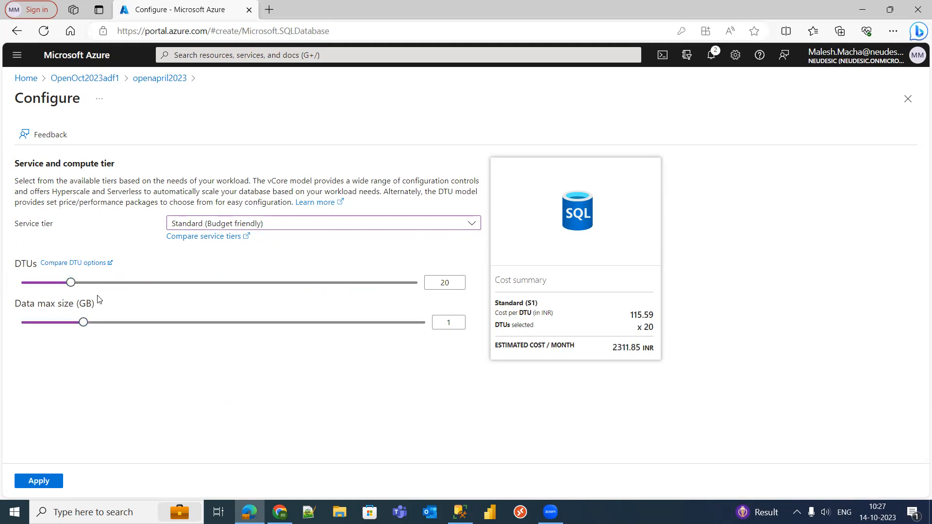
left_click_drag(71, 283, 436, 286)
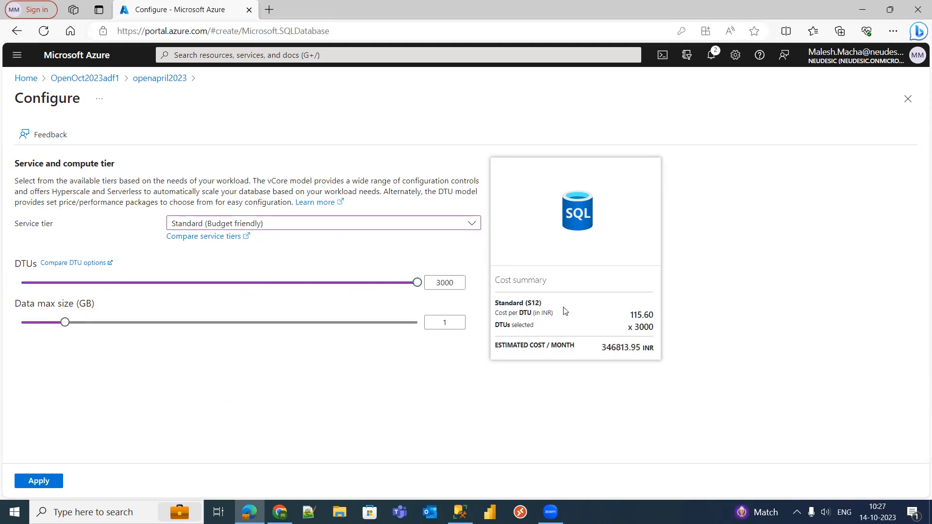
triple_click(605, 348)
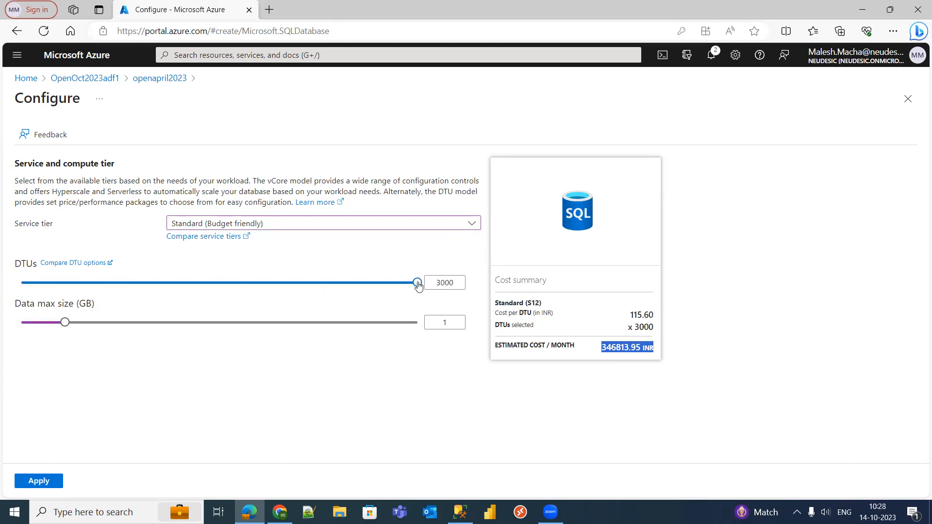
left_click_drag(395, 287, 52, 268)
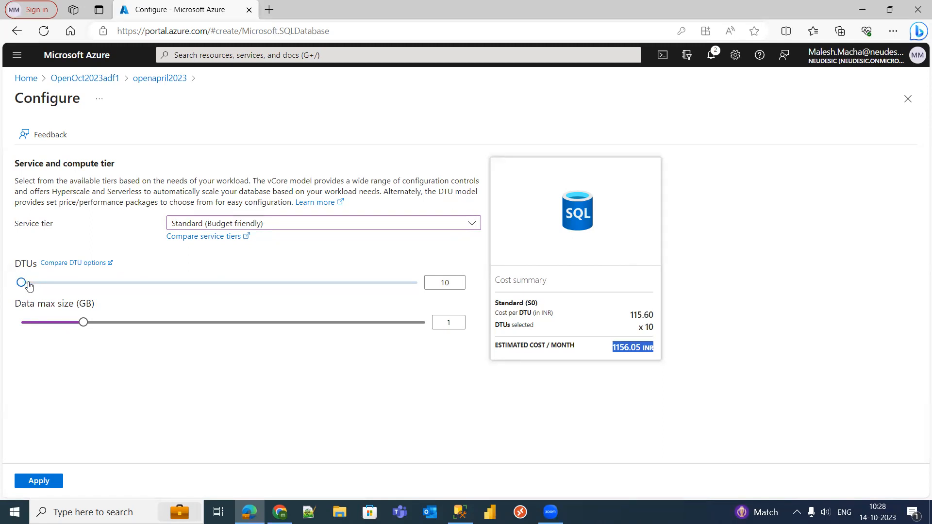
- Apply the Basic tier with 1 GB and proceed to the Review + create summary
left_click(224, 225)
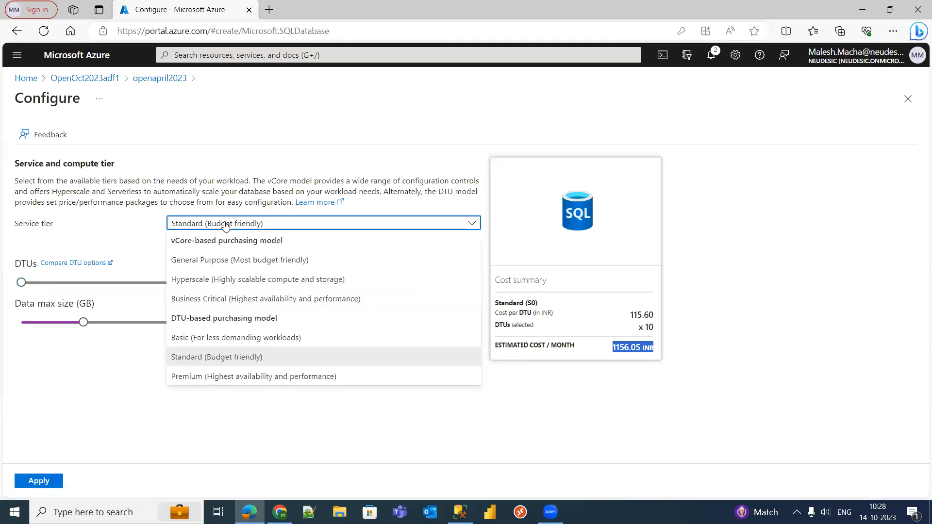
left_click(213, 338)
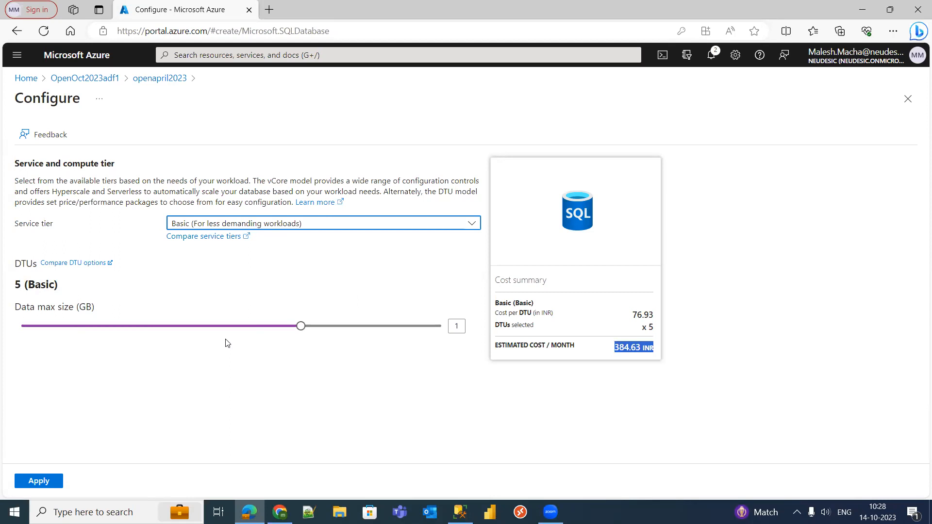
left_click(325, 372)
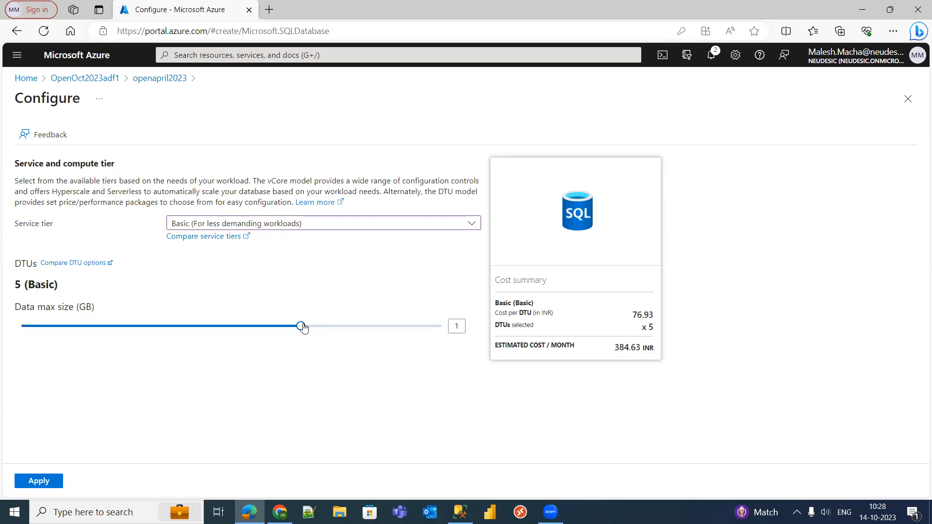
mouse_move(303, 328)
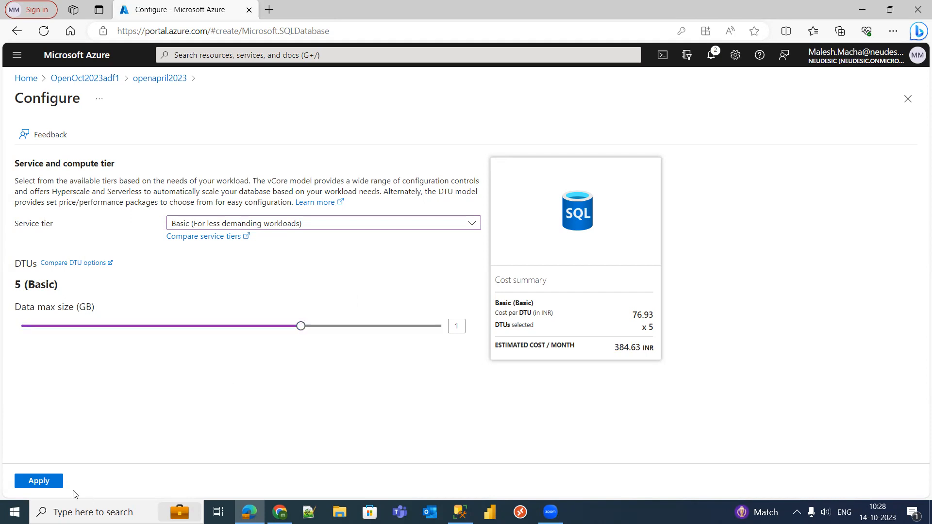
left_click(39, 481)
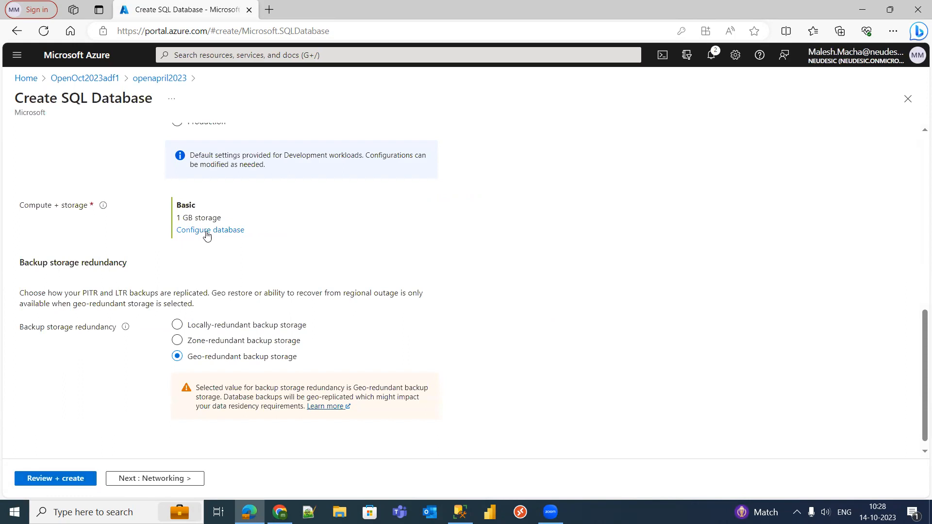
scroll(919, 362, "down", 1)
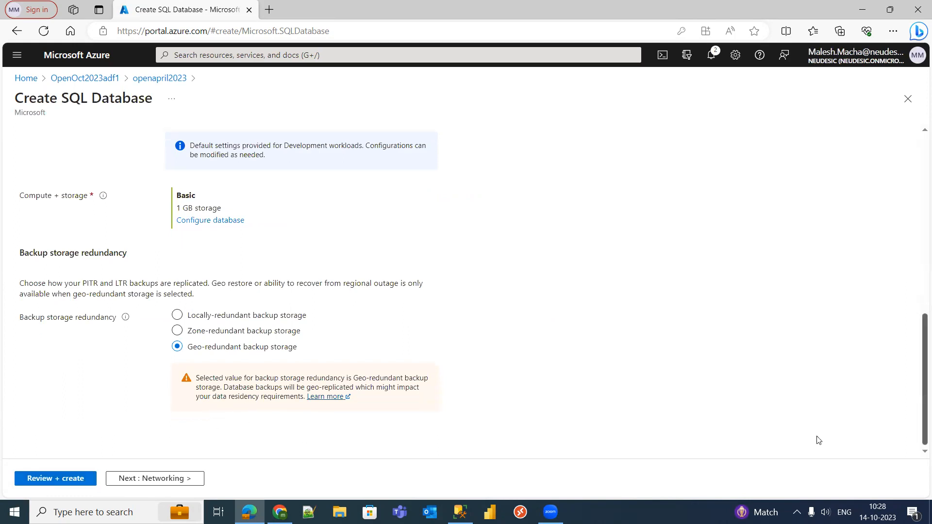
left_click_drag(920, 373, 919, 394)
left_click(75, 478)
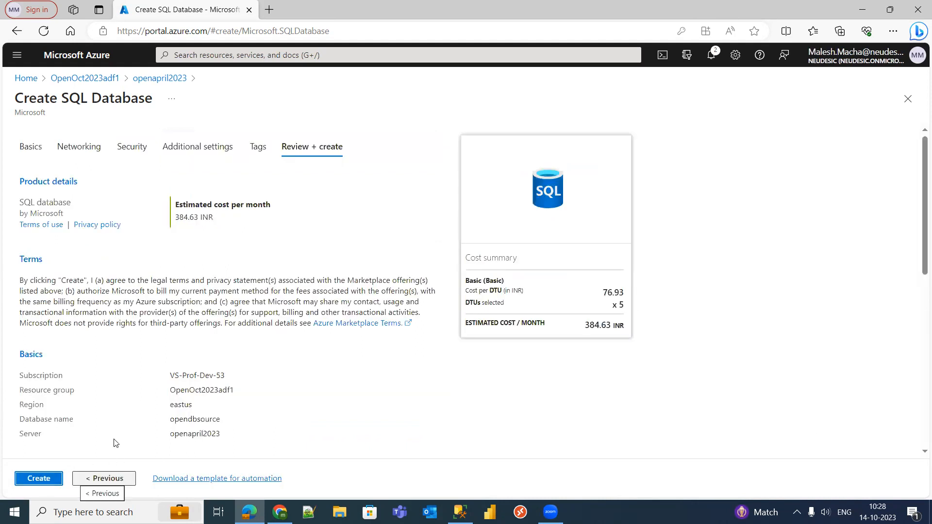
- Submit the opendbsource database for creation from the Review + create tab
left_click(48, 481)
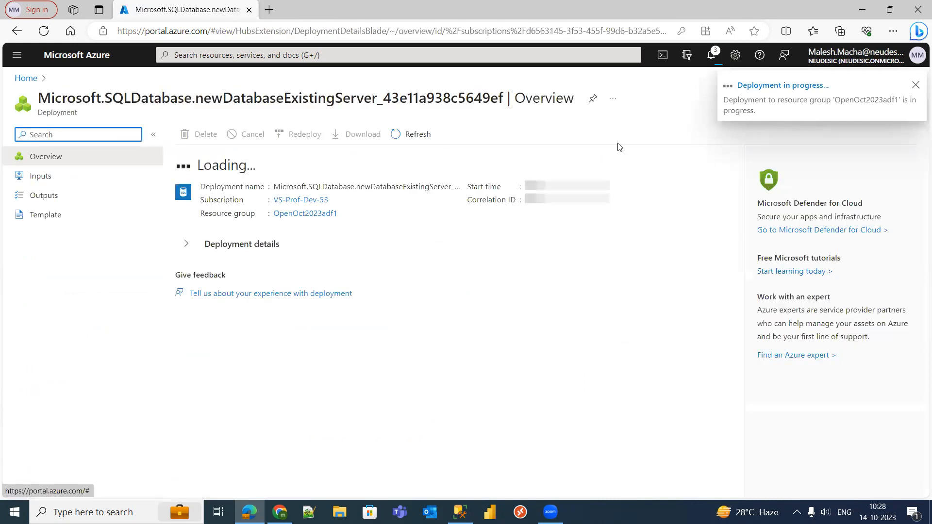
- Refresh the deployment overview until the opendbsource deployment reports complete
left_click(421, 141)
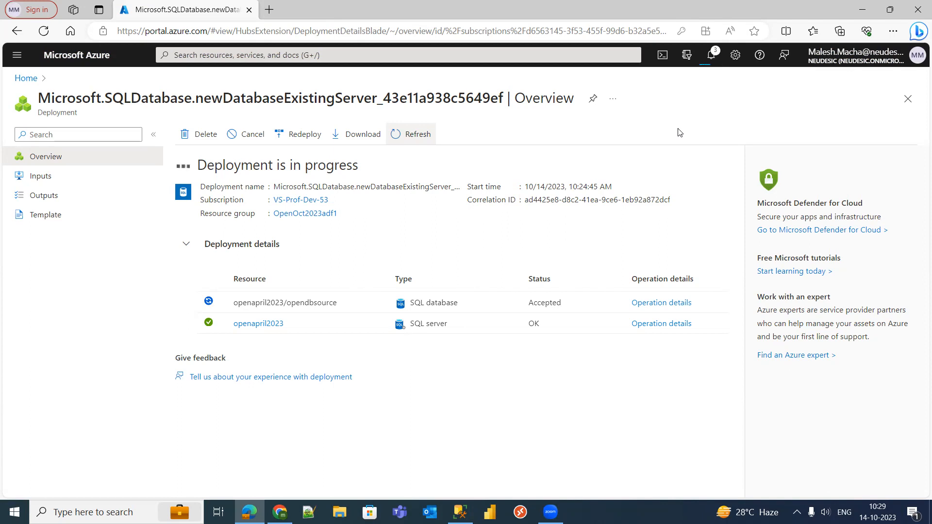
left_click(419, 135)
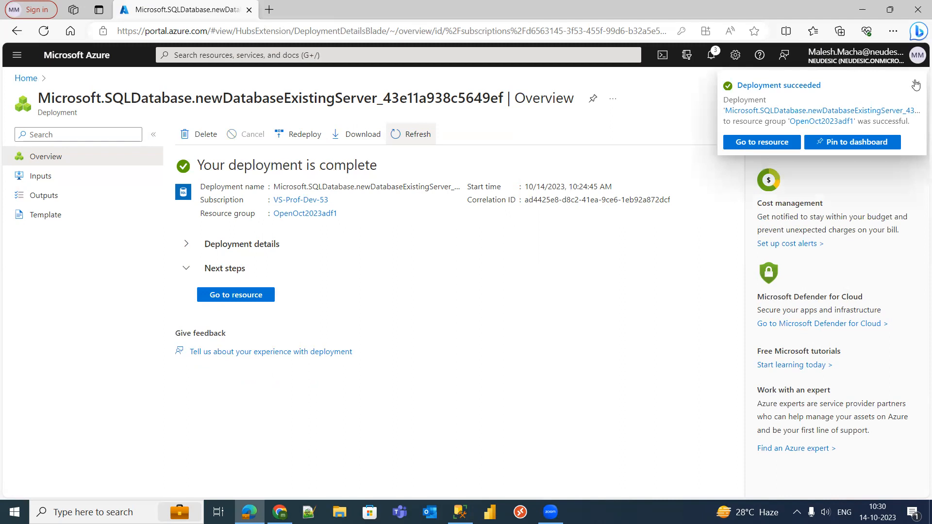
- Dismiss the Deployment succeeded notification
left_click(916, 85)
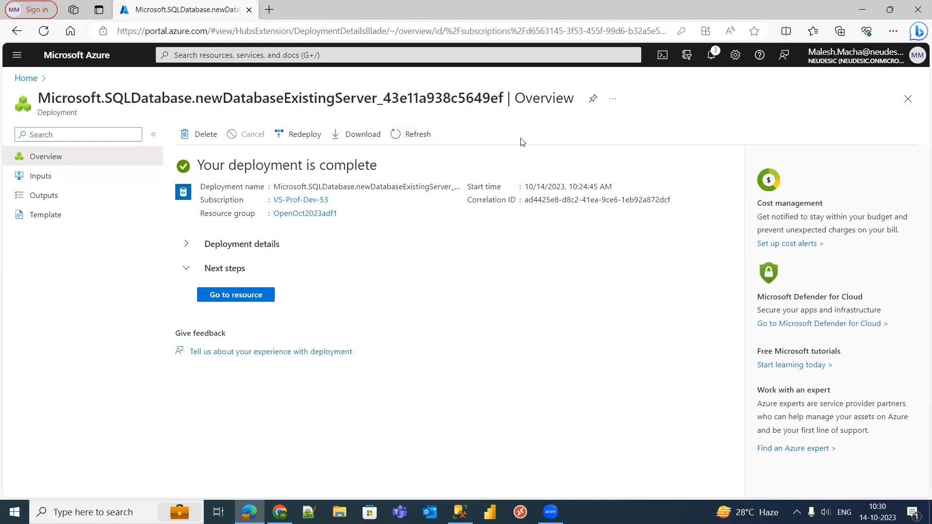
- Go to portal Home, then refresh openapril2023 in SSMS and expand Databases and opendbsource
left_click(27, 79)
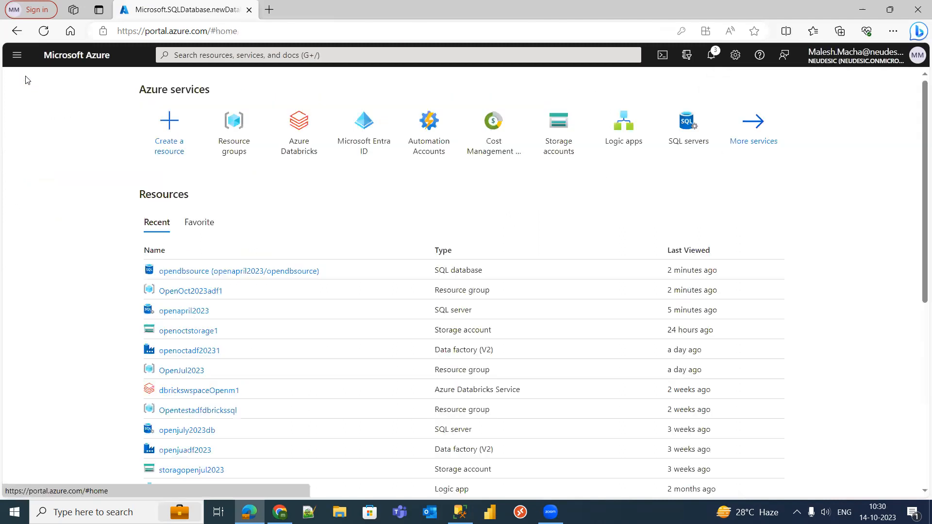
left_click(461, 513)
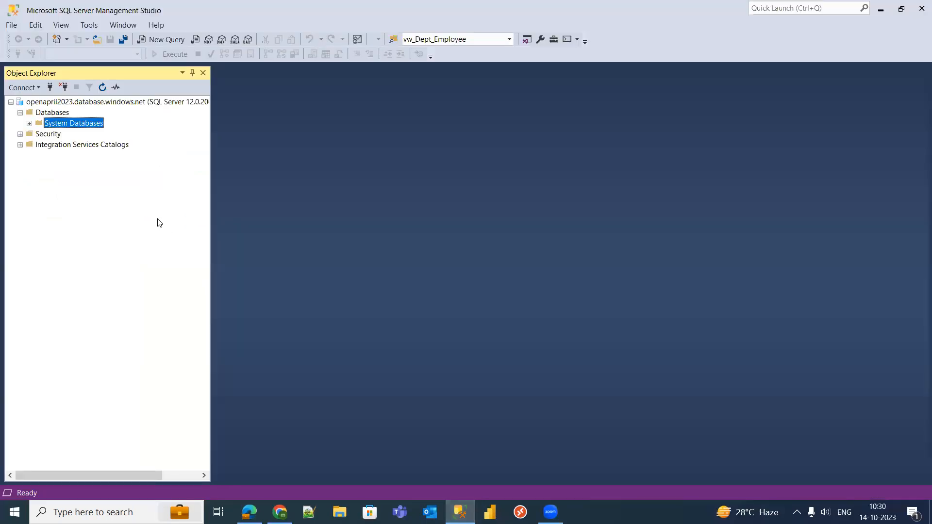
left_click(72, 102)
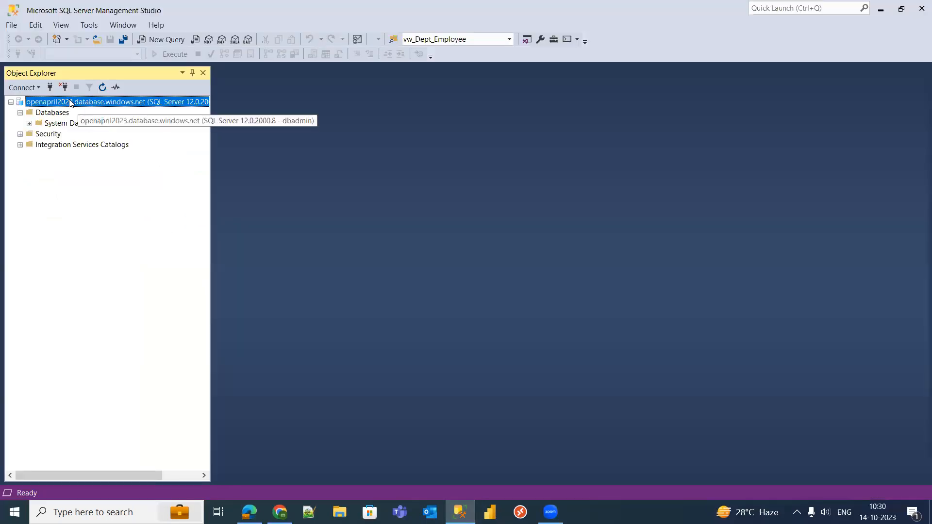
left_click(103, 87)
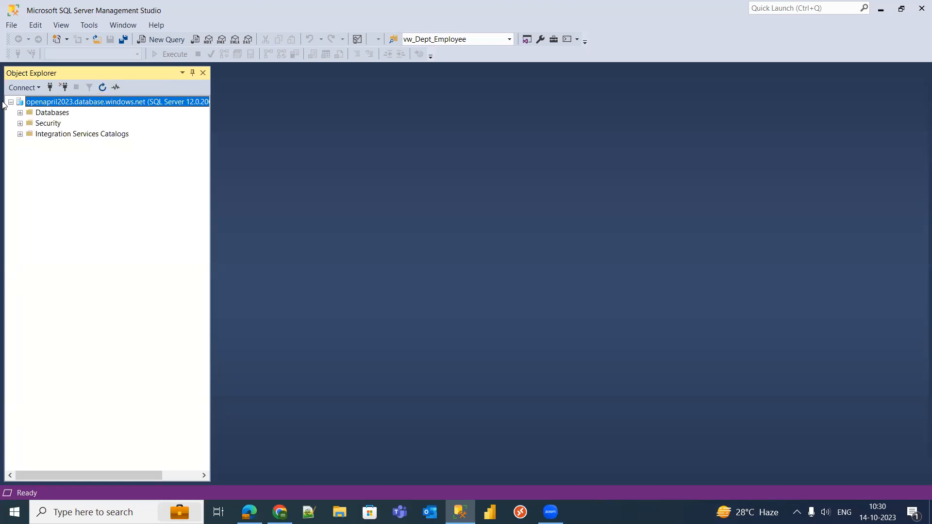
left_click(21, 115)
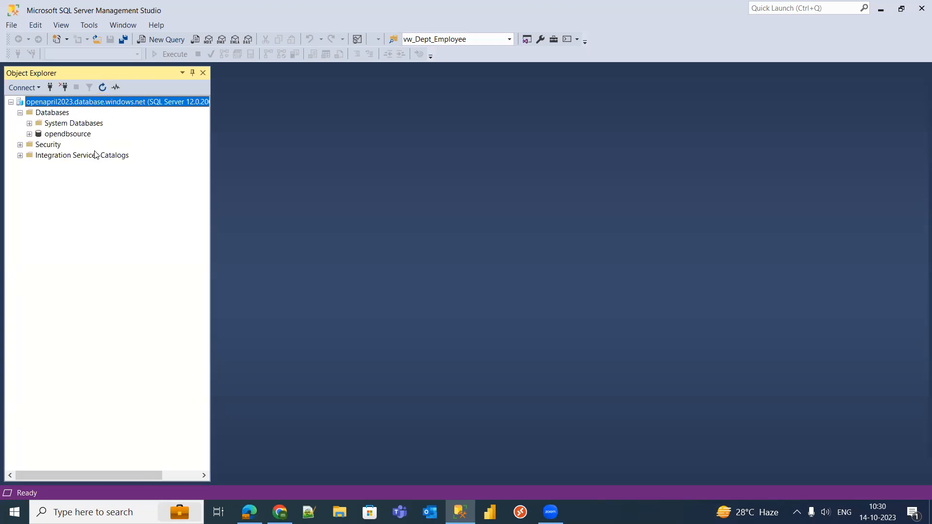
left_click(71, 135)
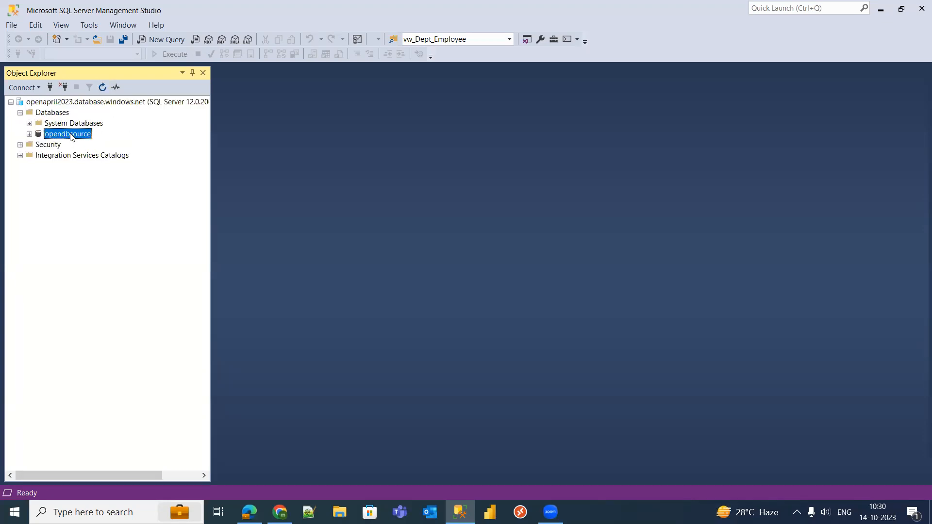
left_click(30, 134)
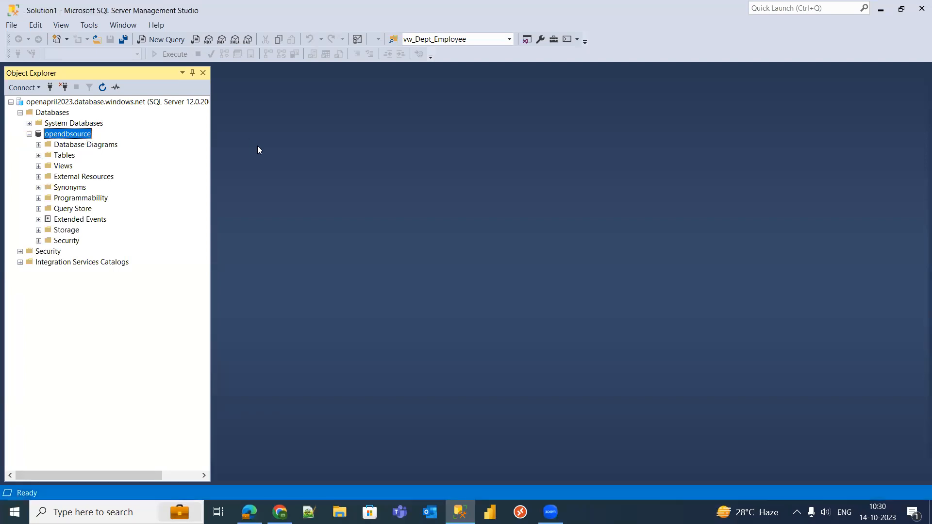
- Write and execute CREATE TABLE test (id int) in a new query window
key("ctrl+n")
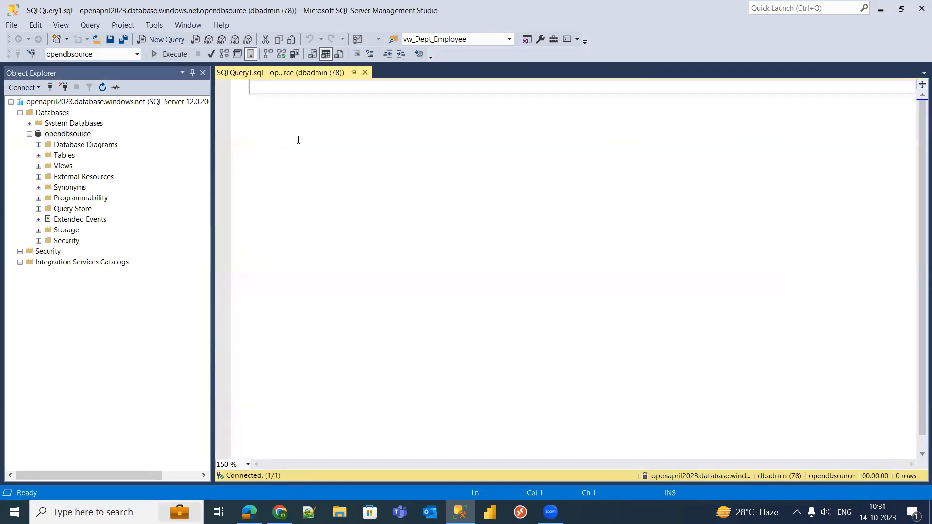
type("CREATE ")
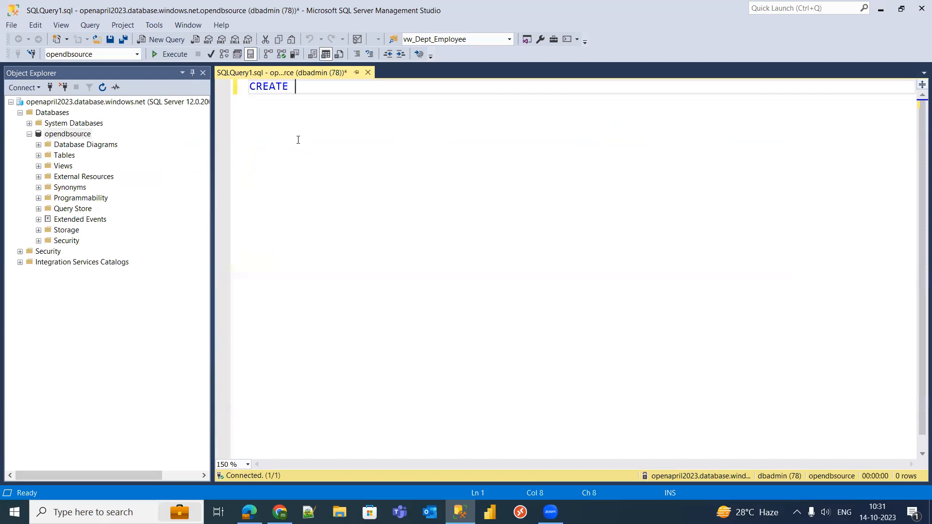
type("TABLE test")
key("Return")
type("(")
key("Return")
type("id")
type("int")
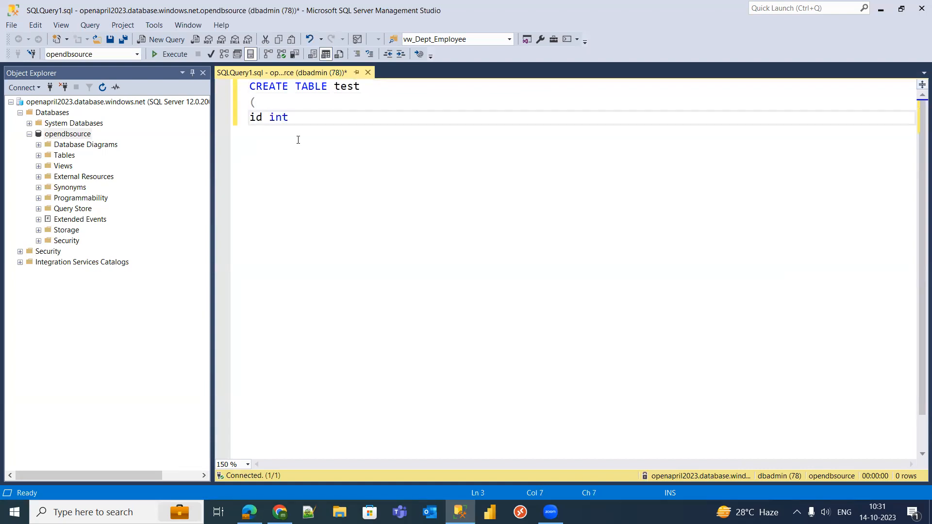
key("Return")
type(")")
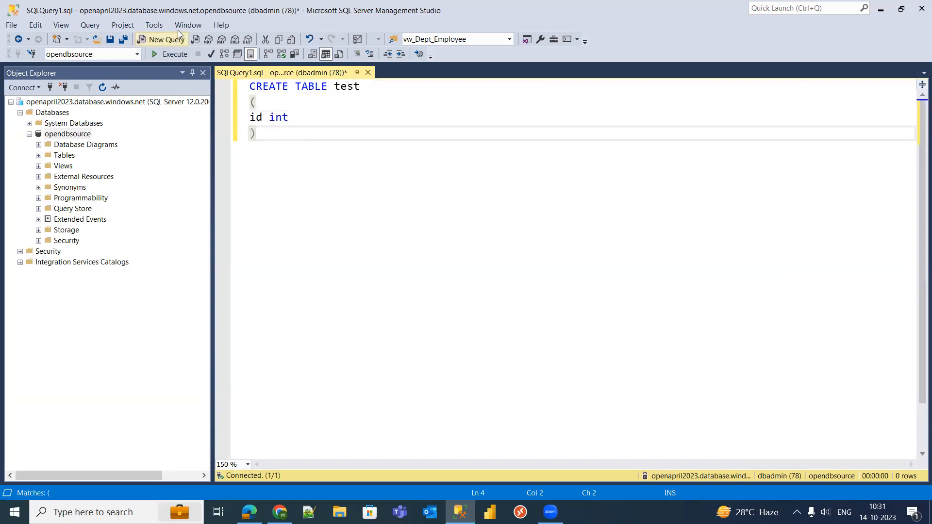
left_click(179, 55)
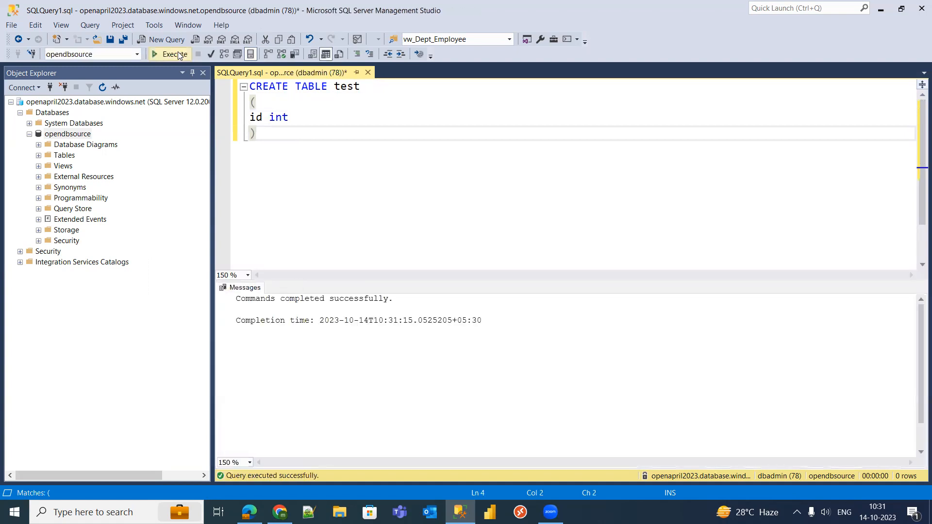
- Refresh opendbsource in Object Explorer and expand its Tables folder
left_click(108, 145)
left_click(79, 135)
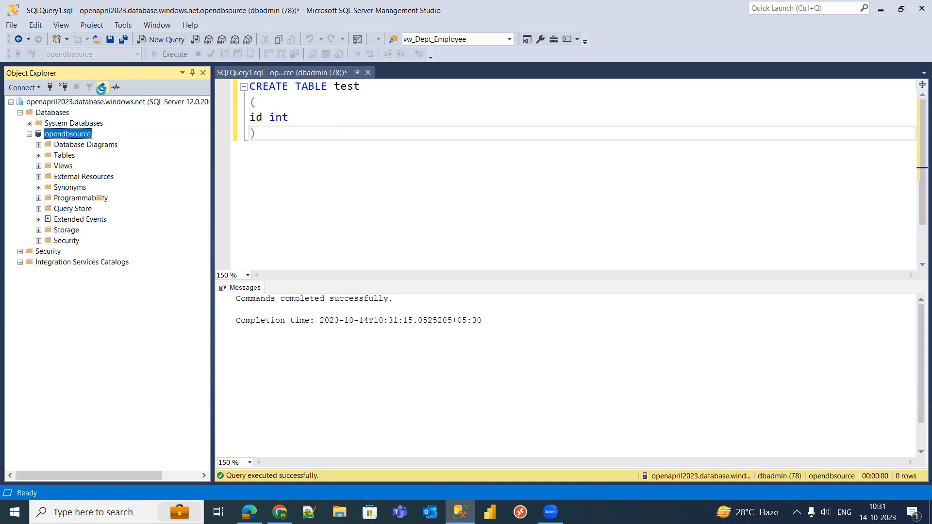
left_click(101, 88)
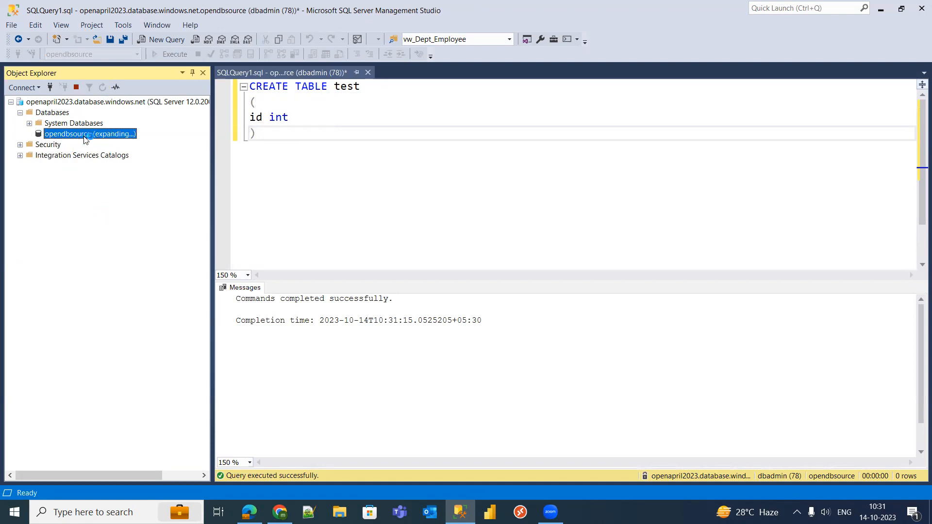
left_click(39, 156)
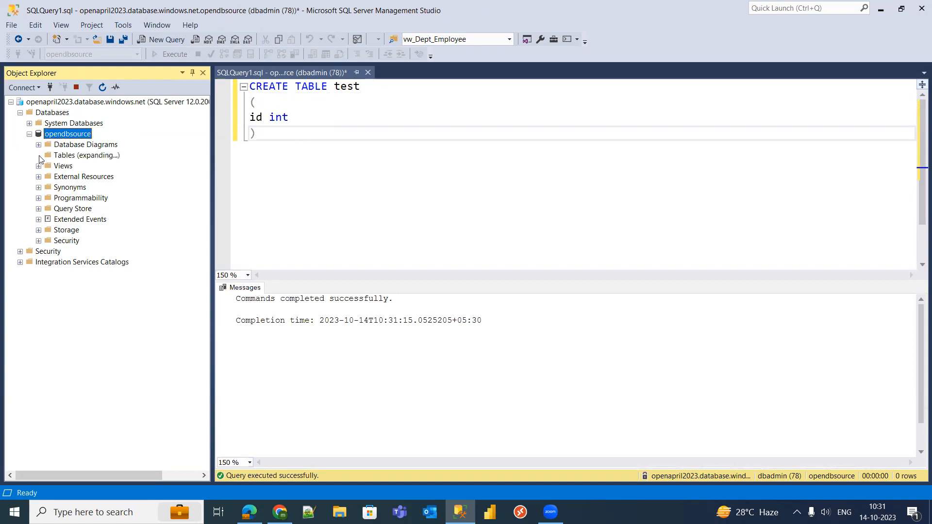
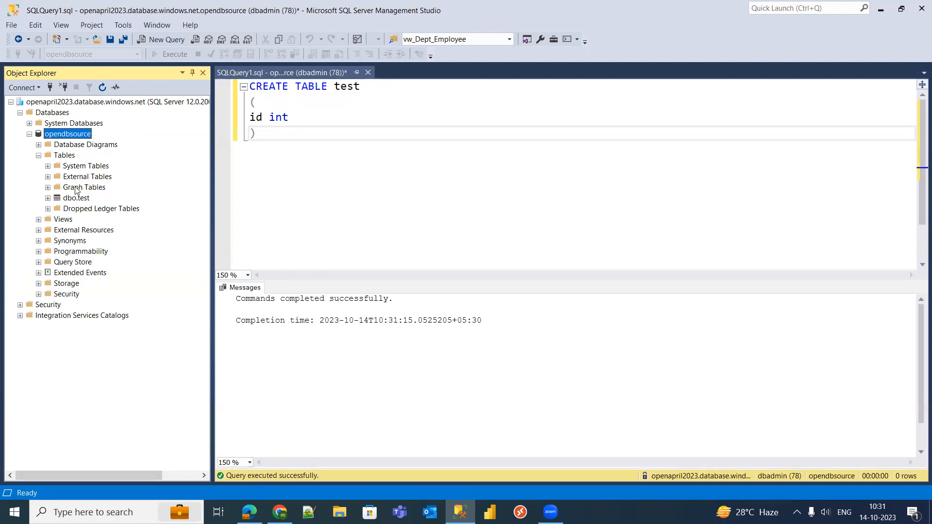
- Select the new dbo.test table in SSMS, then return to the Azure portal
left_click(77, 198)
left_click(249, 512)
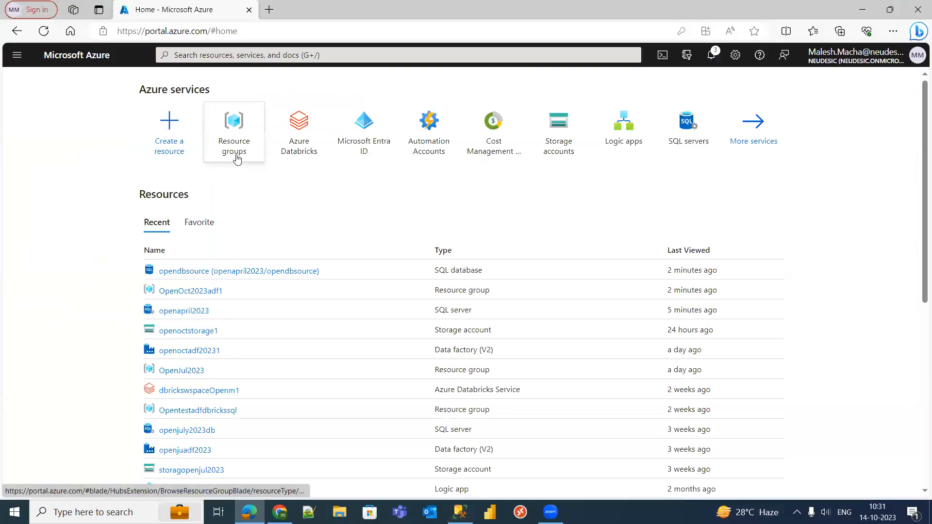
- Open the opendbsource database from resource group OpenOct2023adf1 and launch its Query editor (preview)
left_click(208, 291)
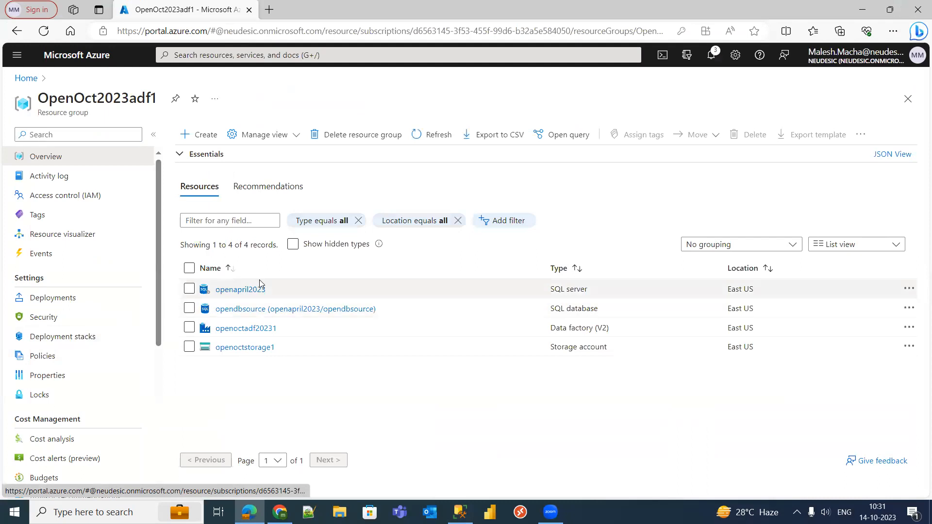
left_click(253, 290)
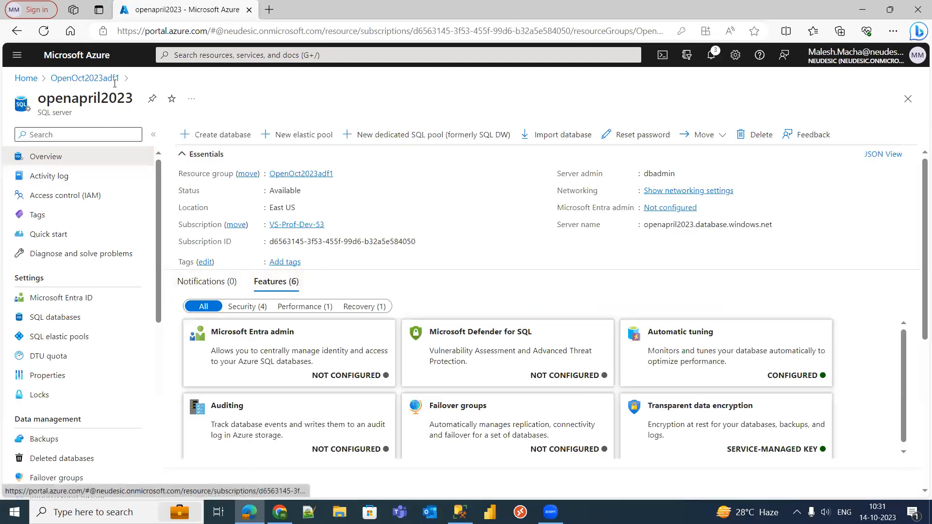
left_click(86, 79)
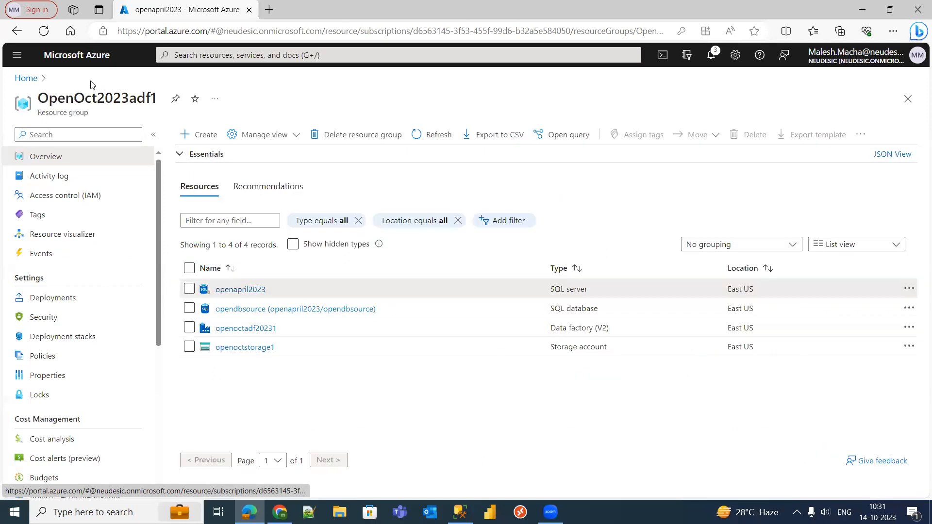
left_click(273, 310)
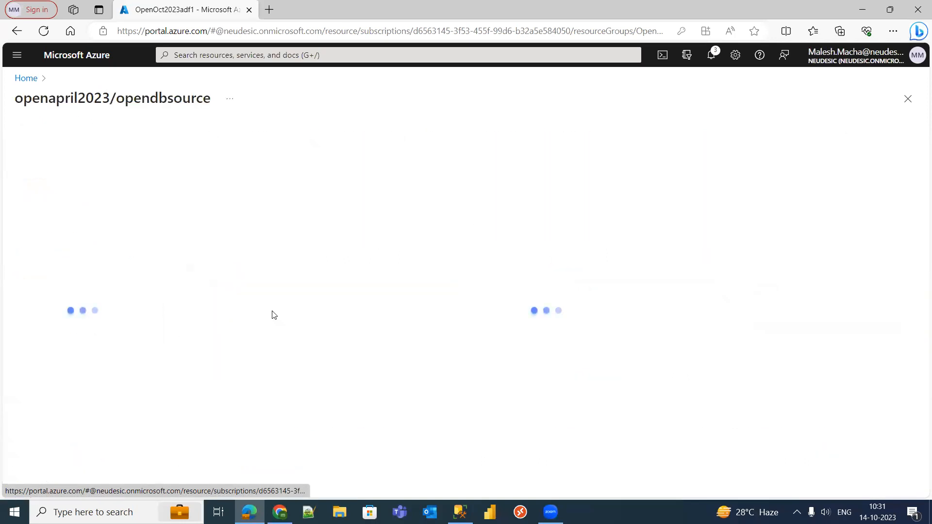
left_click(77, 234)
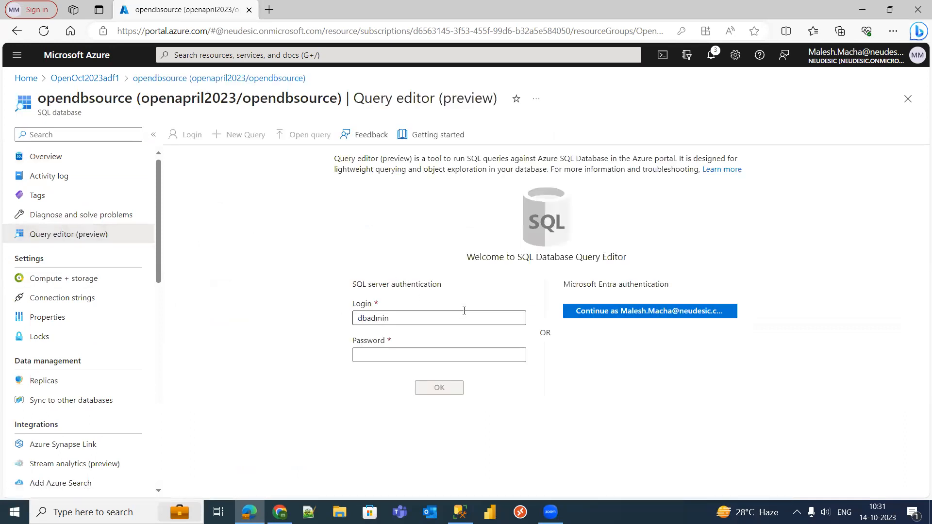
- Sign in to the Query editor with the SQL admin password
left_click(408, 356)
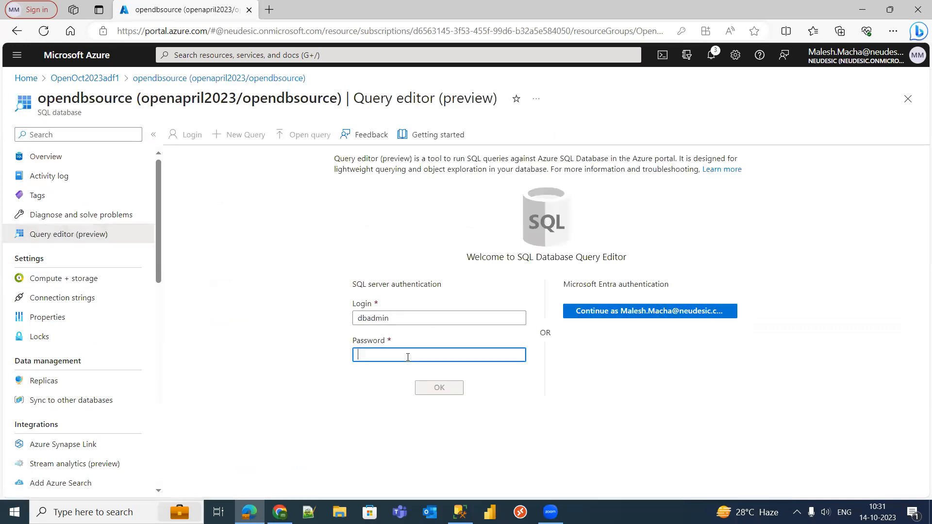
type("••")
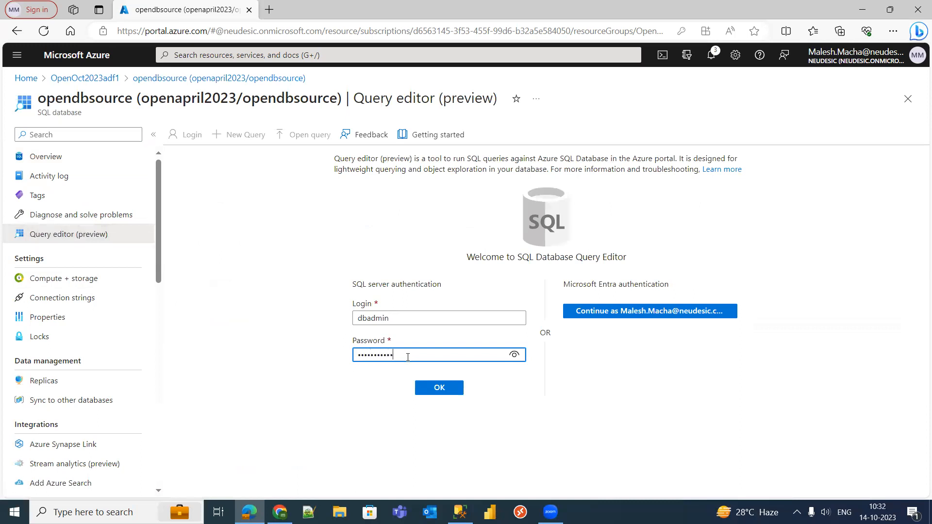
left_click(439, 387)
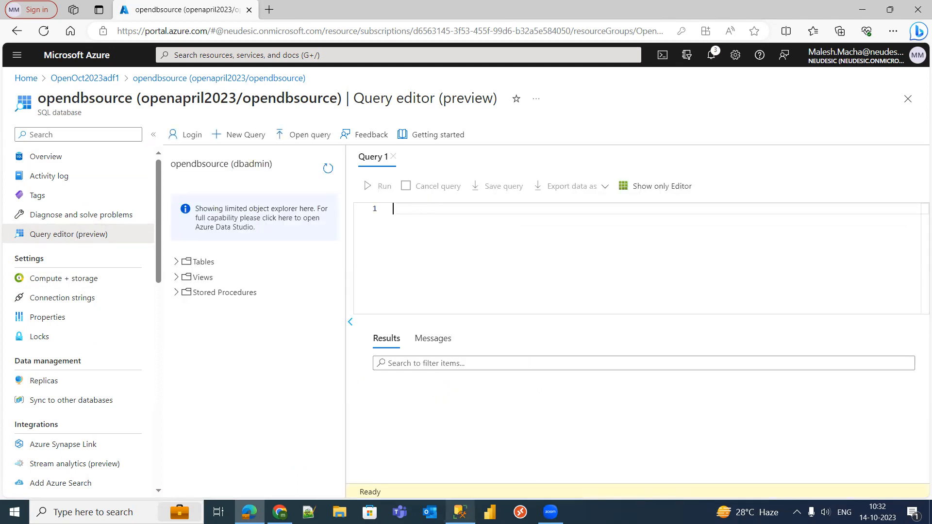
- Return to the portal's Query editor and expand Tables to reveal dbo.test
left_click(465, 505)
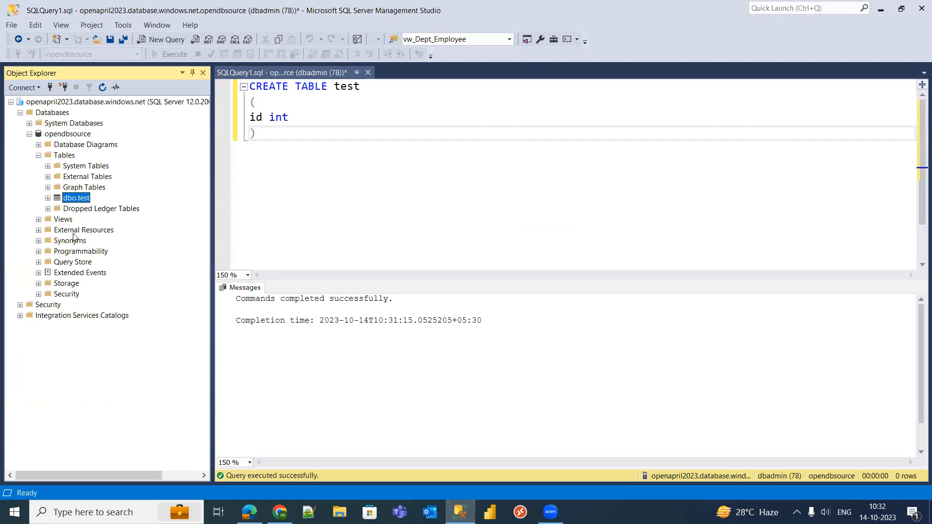
left_click(280, 512)
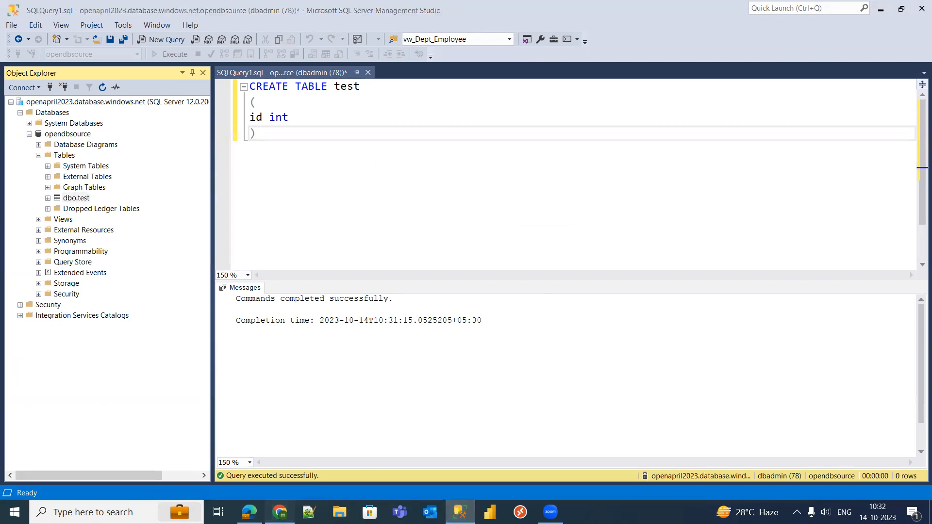
left_click(249, 512)
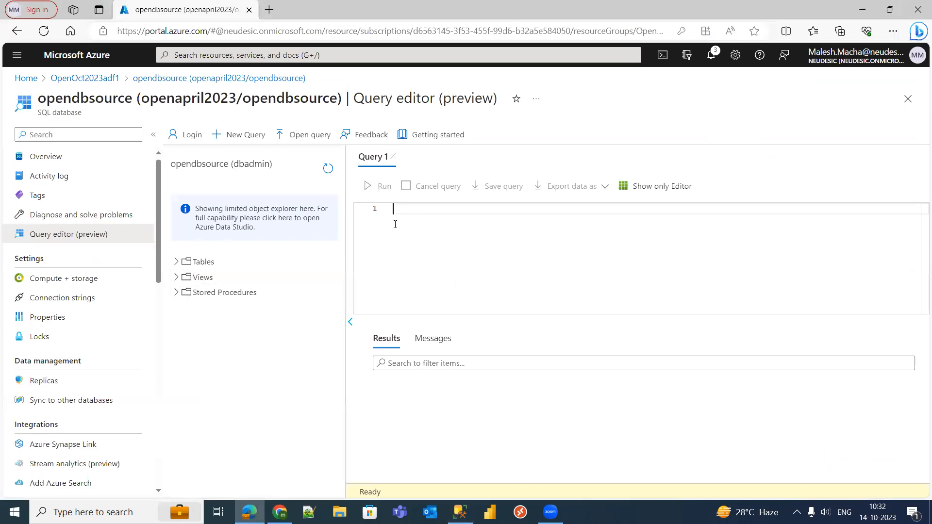
left_click(176, 263)
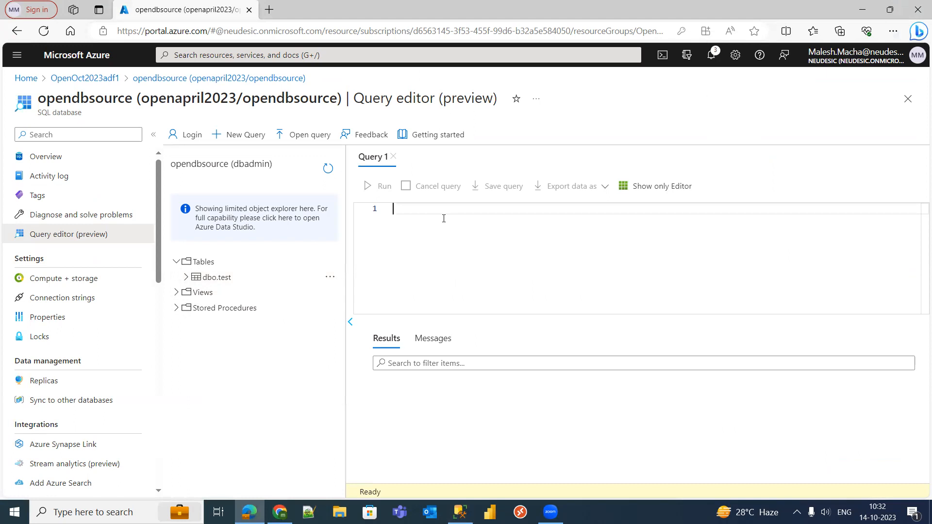
- Run SELECT * FROM [dbo].[test] and confirm it reports 0 affected rows
type("ECT*")
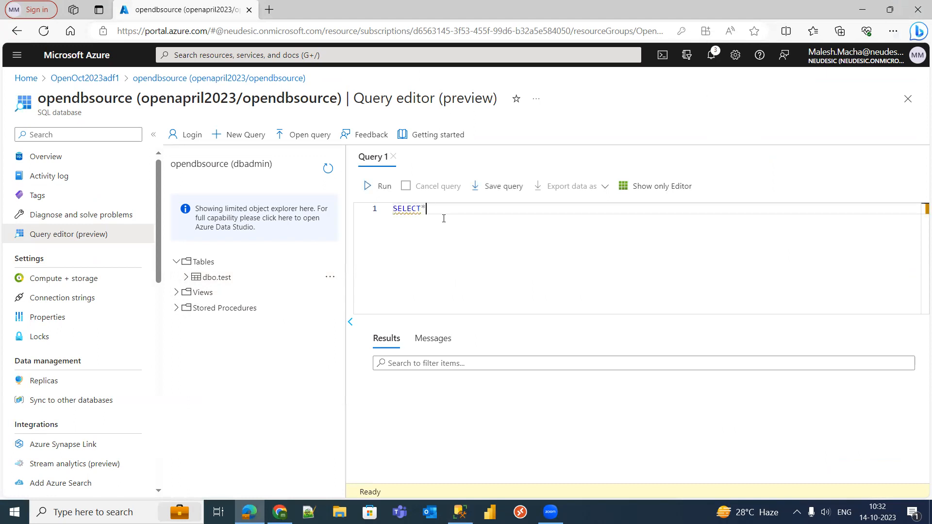
type("FROM Test")
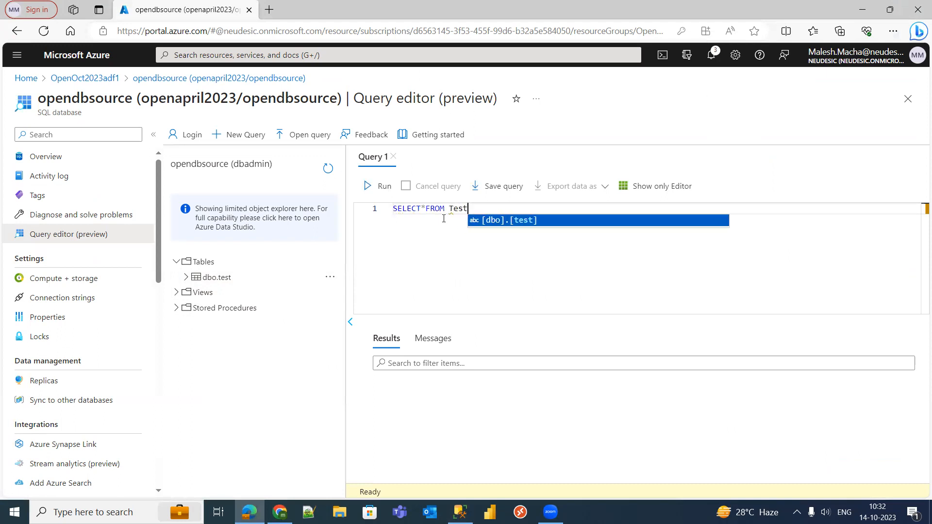
left_click(519, 225)
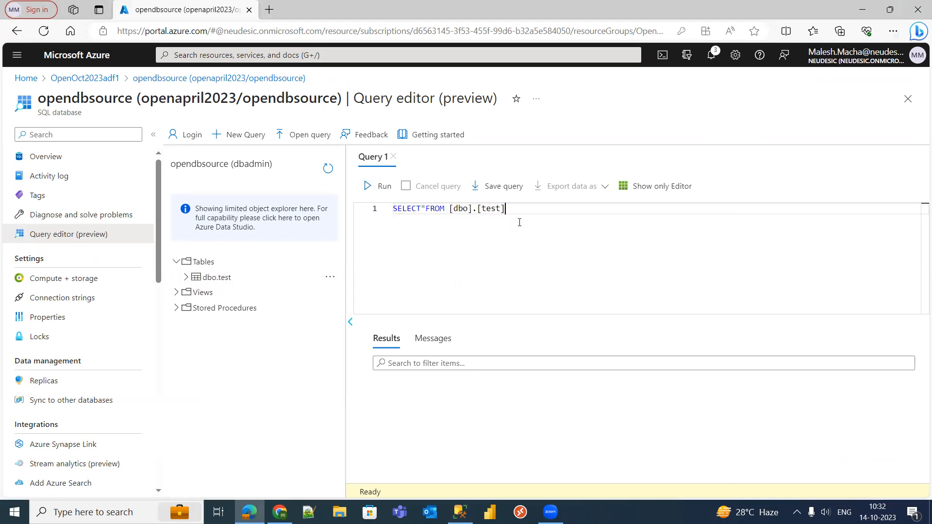
left_click(384, 190)
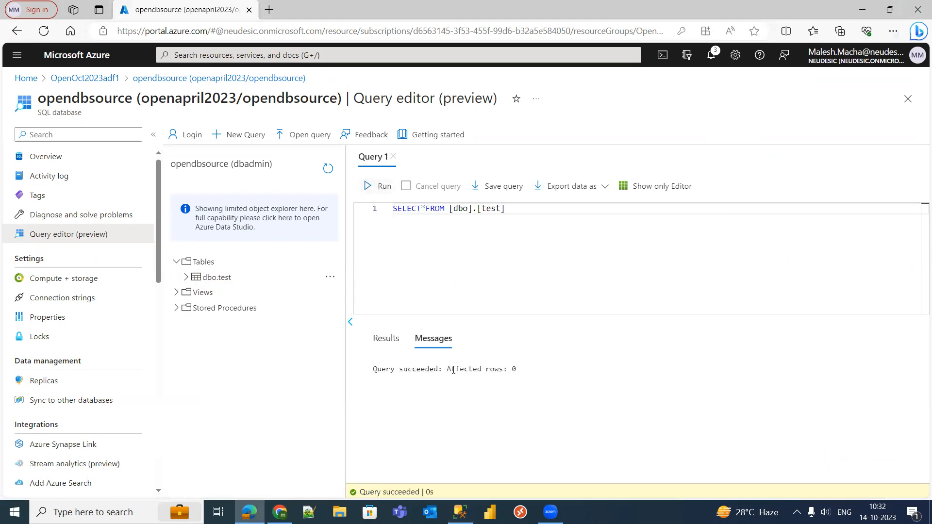
left_click_drag(453, 370, 522, 368)
left_click(552, 258)
- Glance at the CREATE TABLE script in SSMS, then go back to the portal
left_click(461, 512)
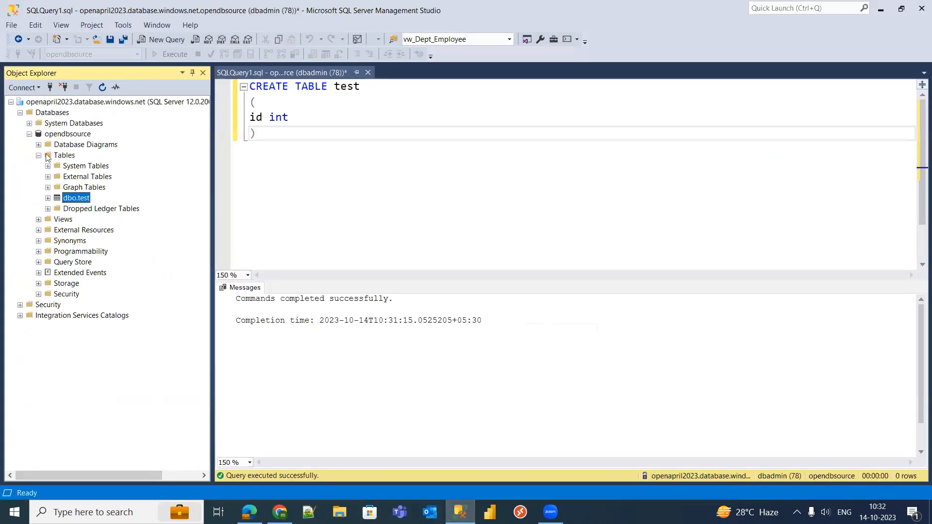
left_click(456, 189)
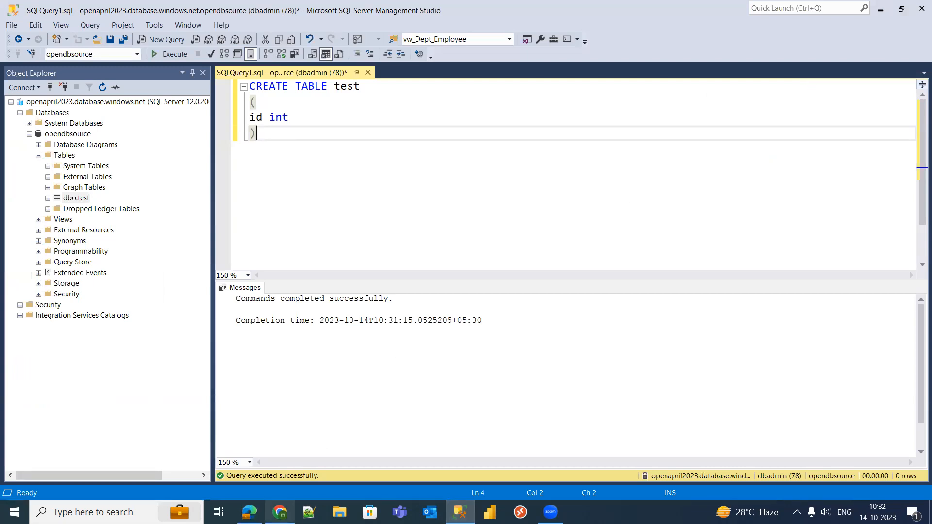
left_click(249, 513)
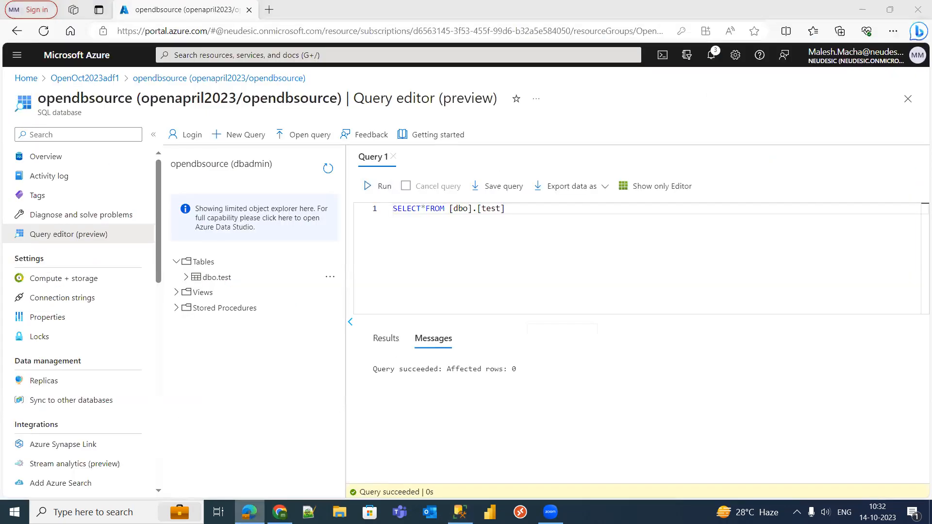
- Discard the query edits, confirm openoctstorage1's test container is empty, and return to OpenOct2023adf1
left_click(100, 78)
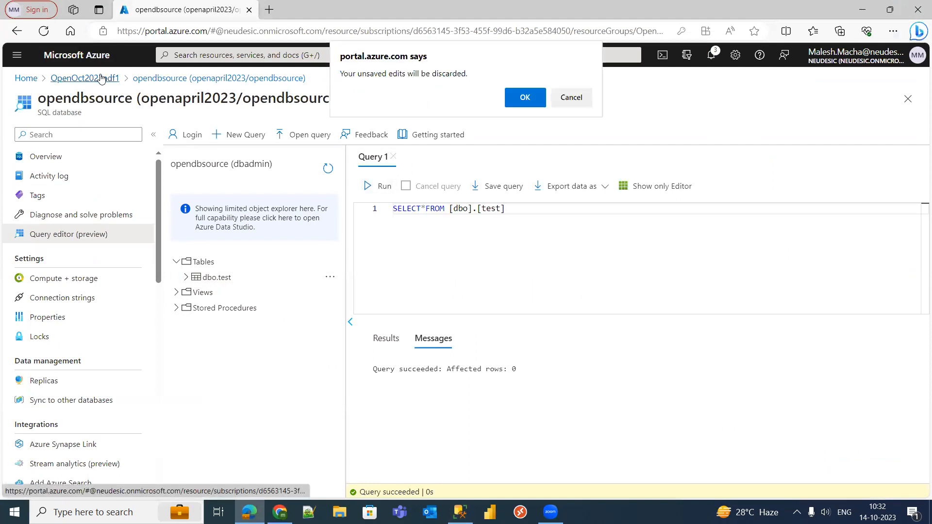
left_click(526, 97)
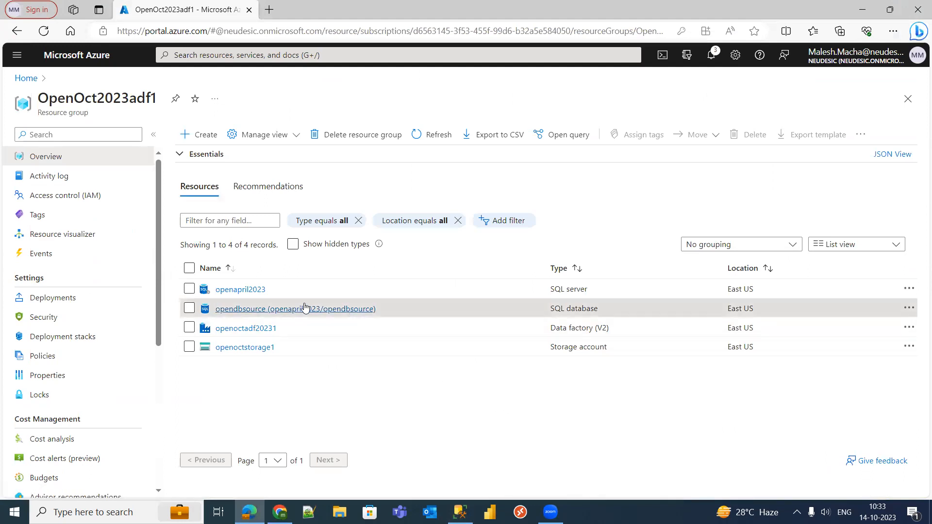
left_click(248, 349)
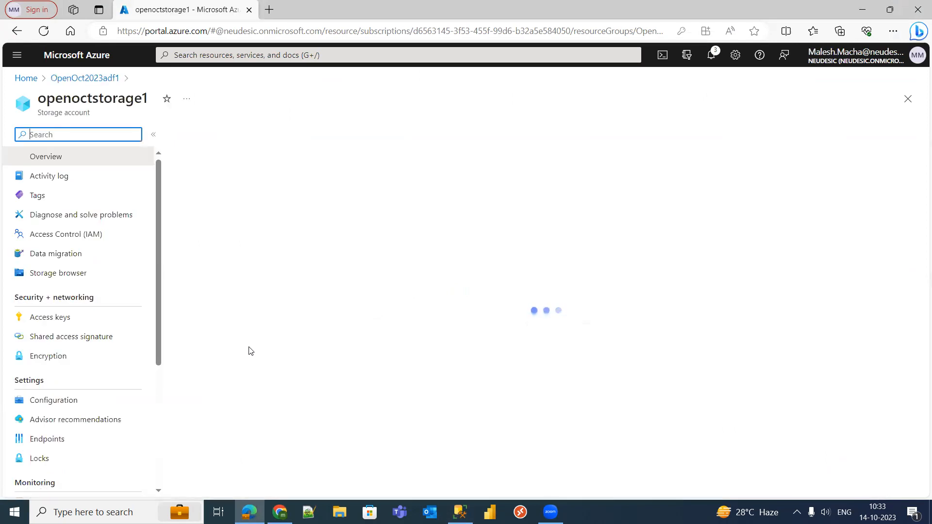
left_click(81, 364)
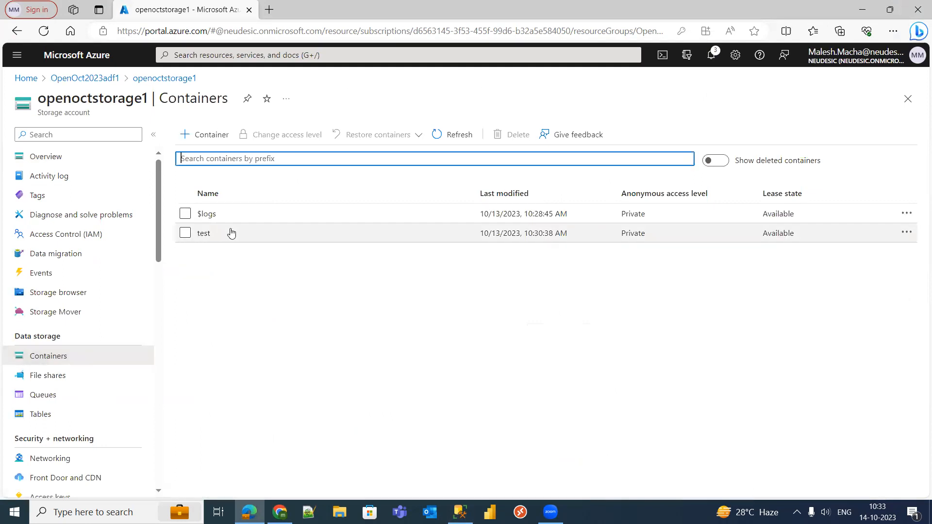
left_click(230, 232)
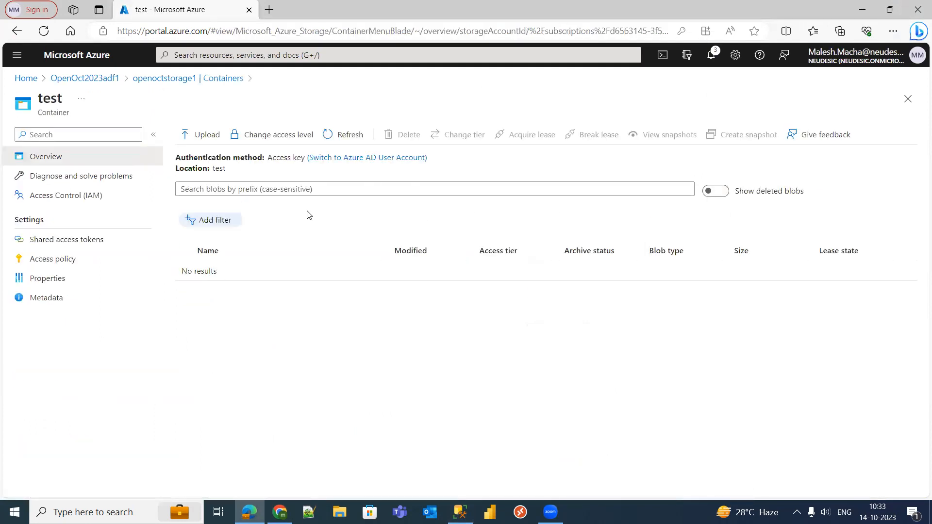
left_click(82, 80)
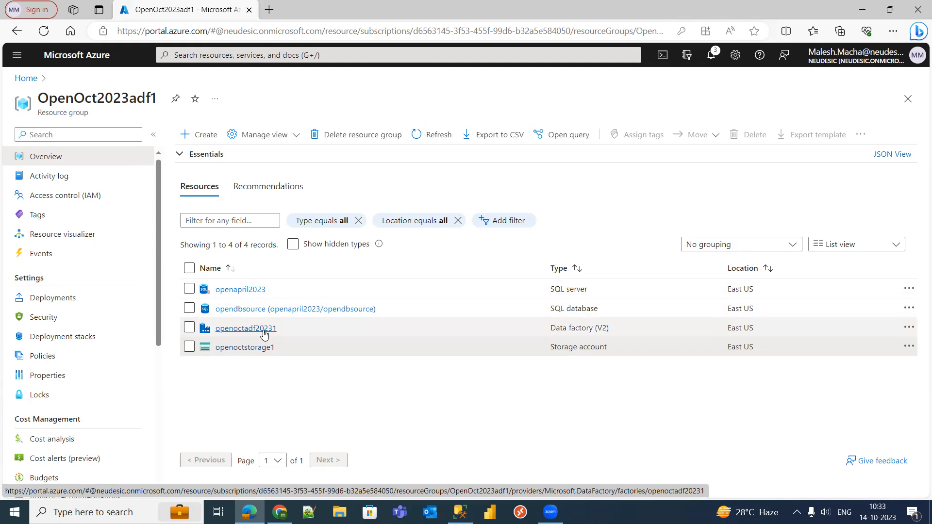
- Open data factory openoctadf20231 in Data Factory Studio and go to the Author workspace
left_click(264, 332)
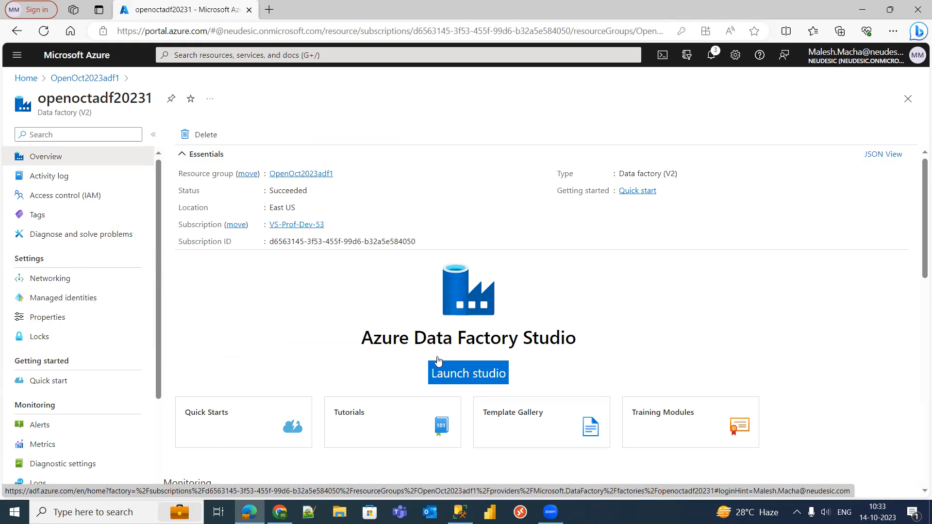
left_click(464, 372)
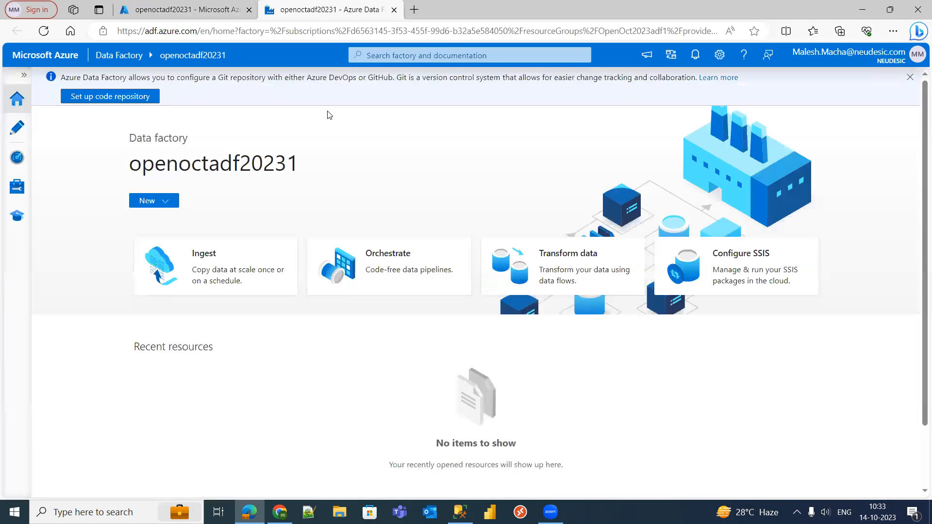
left_click(22, 137)
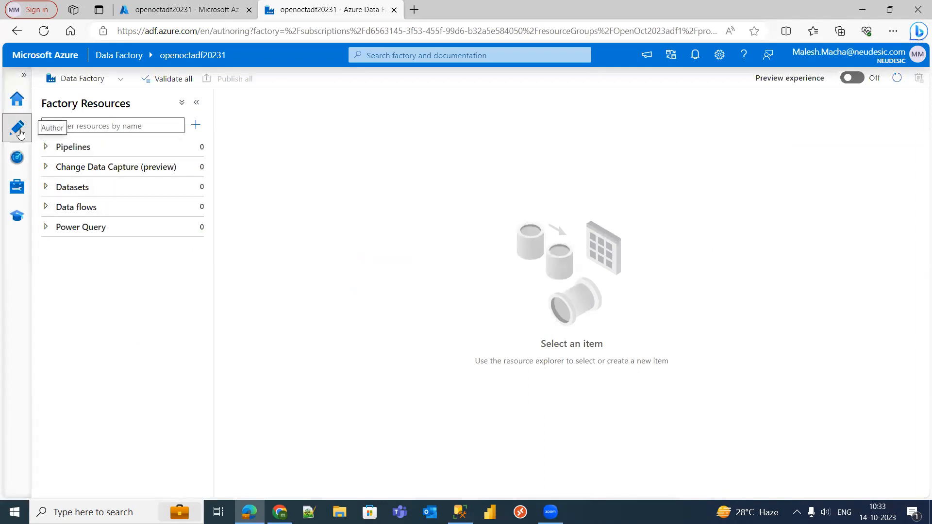
- Create a new blank pipeline, pipeline1, from the Pipelines menu
left_click(47, 149)
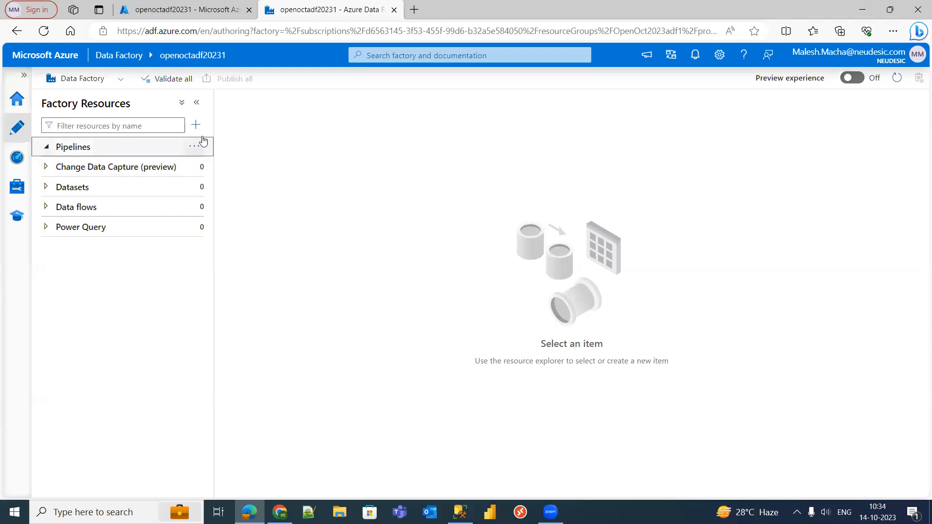
left_click(194, 147)
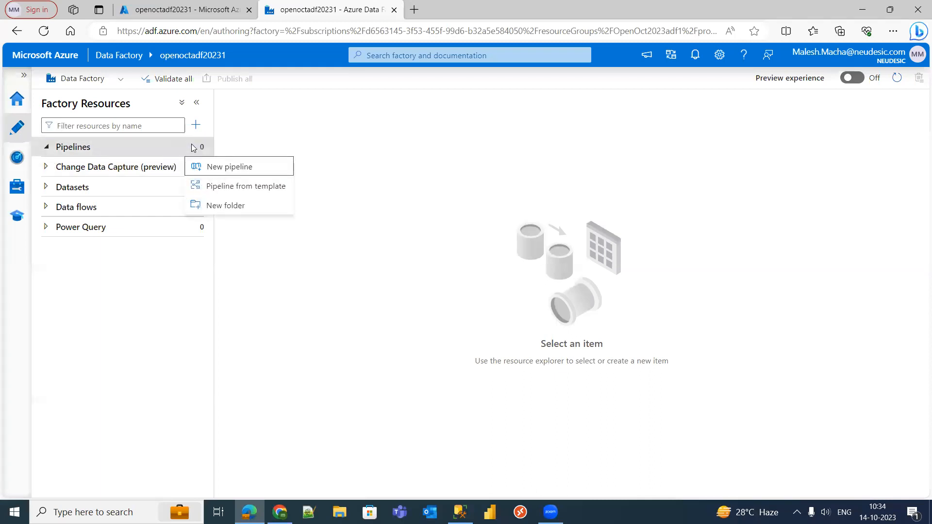
left_click(221, 168)
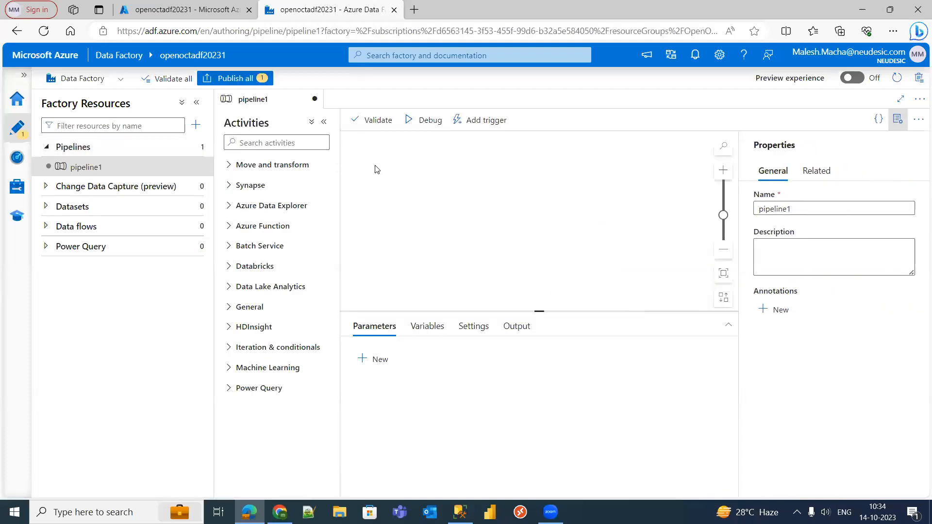
- Review the General, Iteration & conditionals, and Move and transform activity categories
left_click(232, 311)
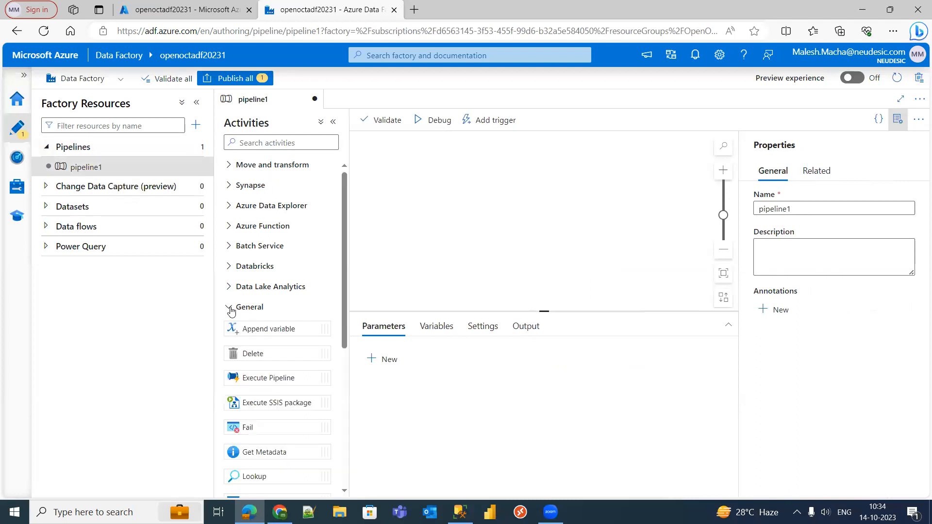
left_click_drag(344, 274, 360, 311)
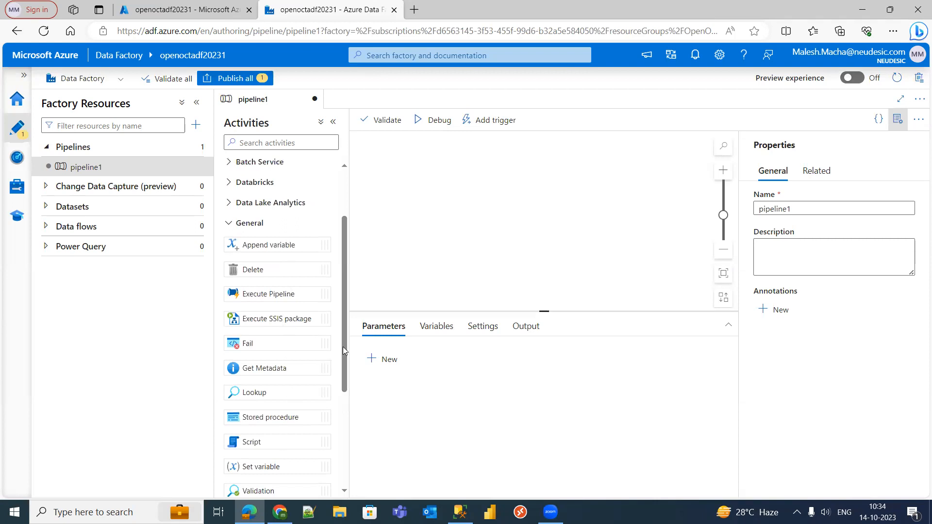
mouse_move(344, 346)
left_mouse_down()
mouse_move(340, 420)
mouse_move(356, 334)
left_mouse_up()
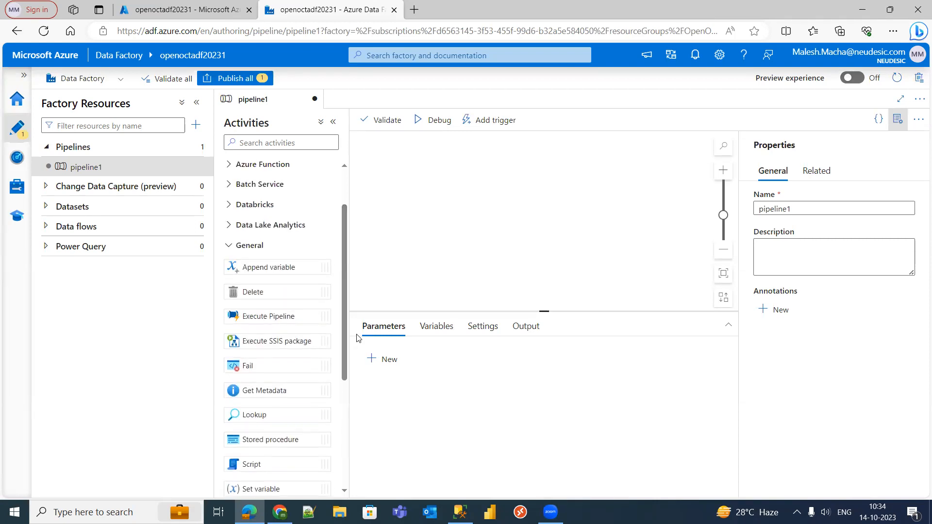
left_click(231, 248)
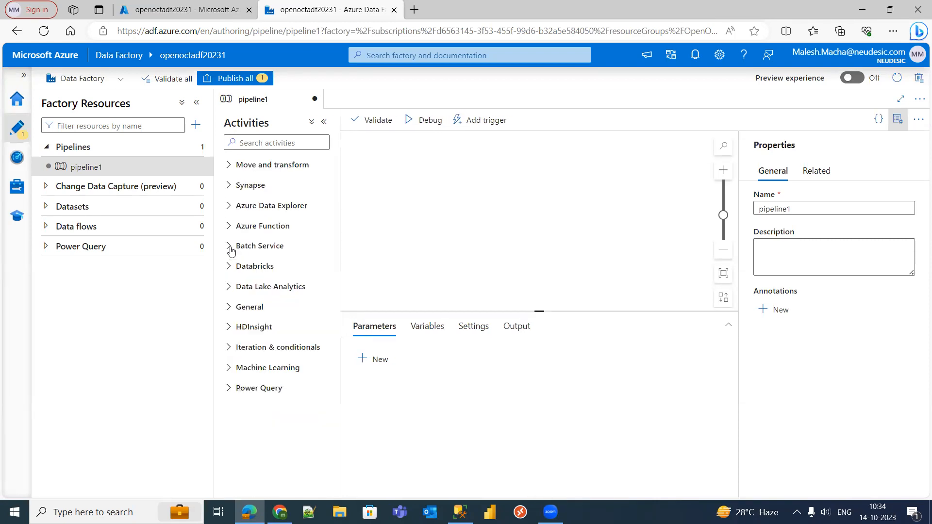
left_click(230, 350)
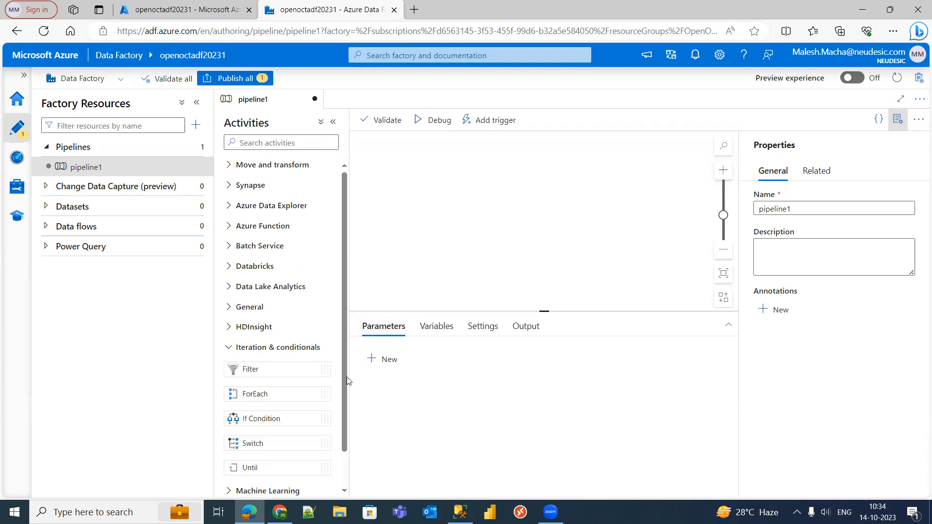
scroll(346, 377, "down", 2)
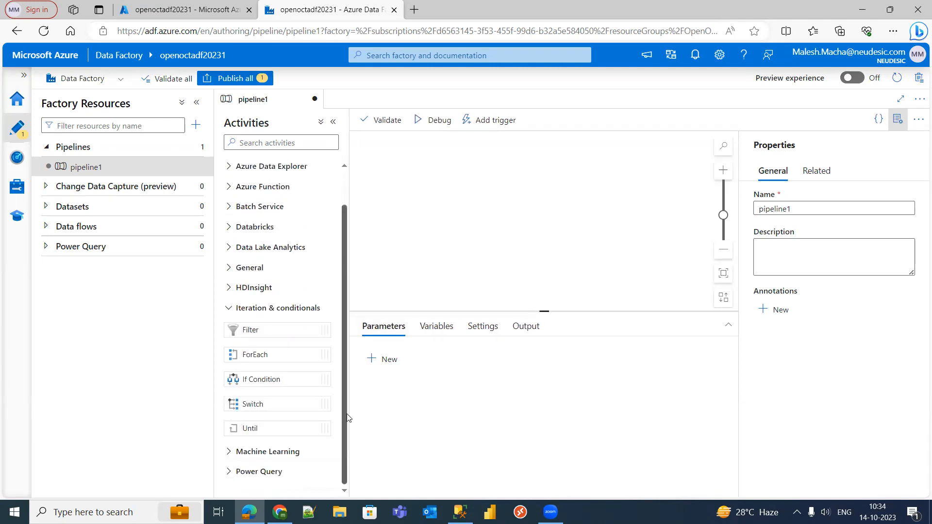
left_click(230, 308)
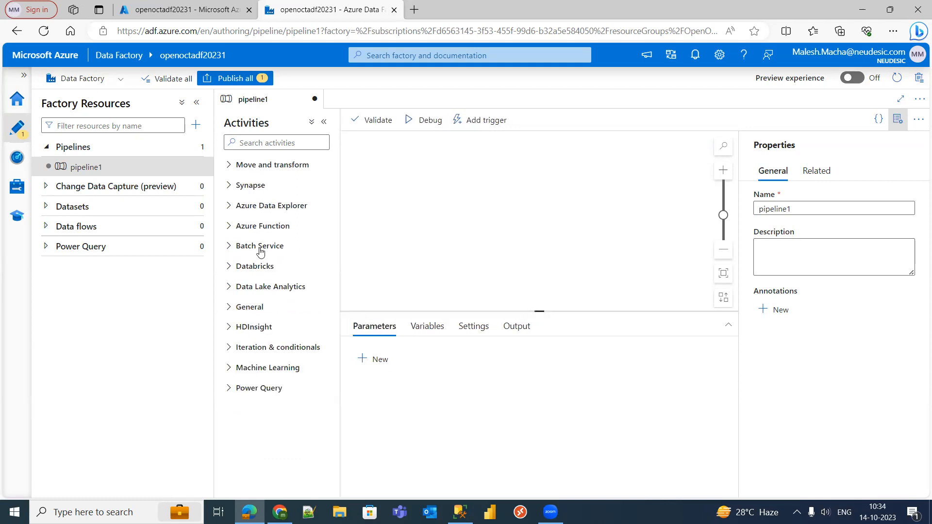
left_click(232, 166)
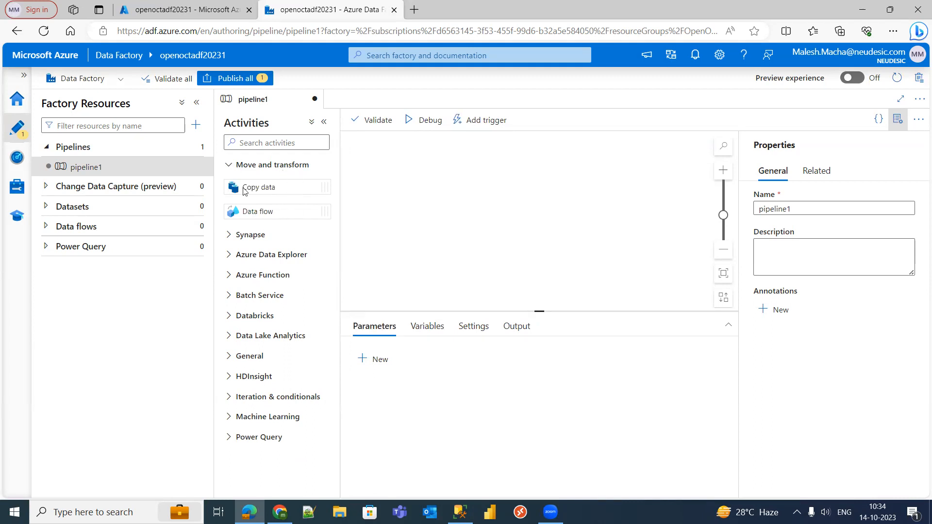
left_click(230, 168)
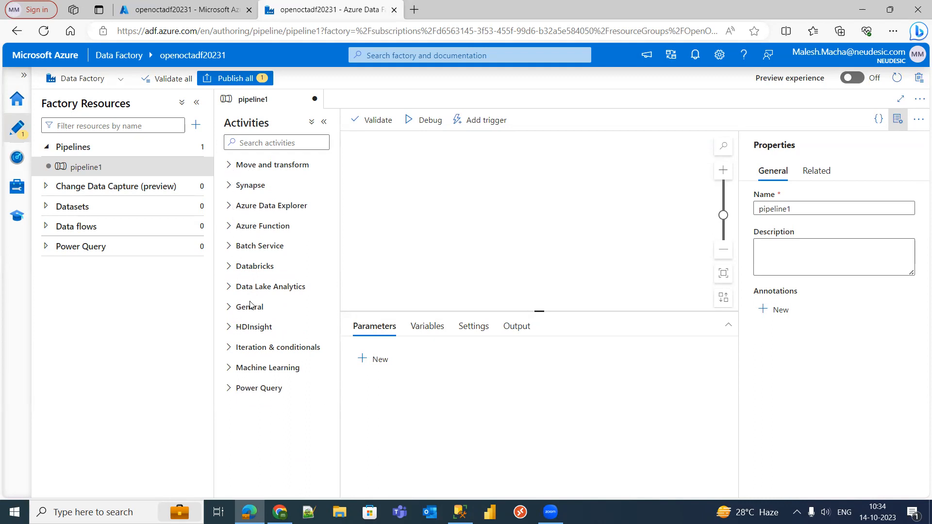
- Review the Azure Data Explorer, Azure Function, Batch Service, Databricks, HDInsight and Machine Learning activities
left_click(230, 206)
left_click(229, 206)
left_click(229, 227)
left_click(229, 231)
left_click(229, 247)
left_click(230, 248)
left_click(230, 267)
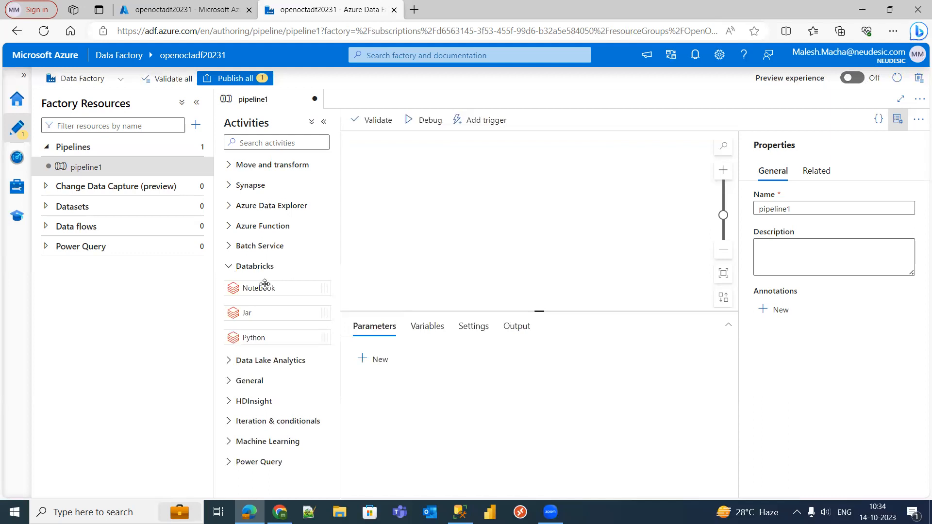
left_click(226, 269)
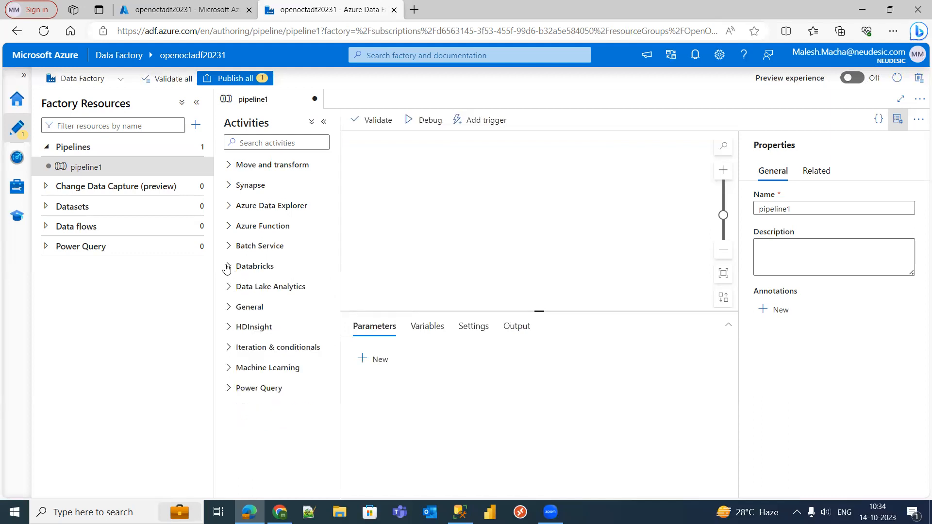
left_click(230, 328)
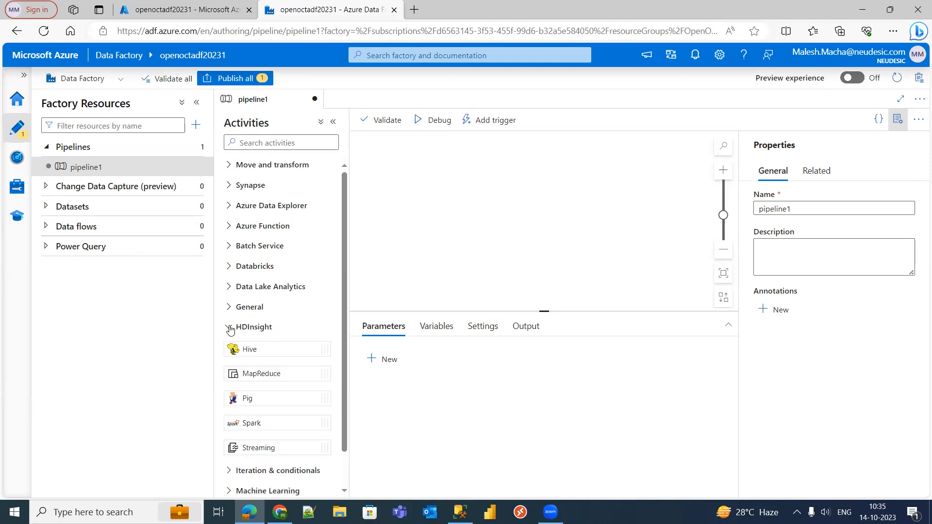
left_click(230, 329)
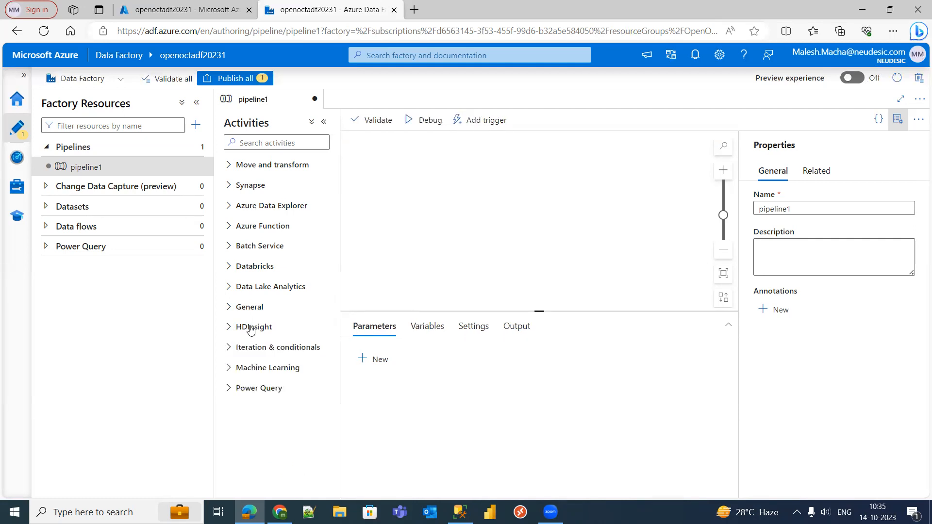
left_click(229, 369)
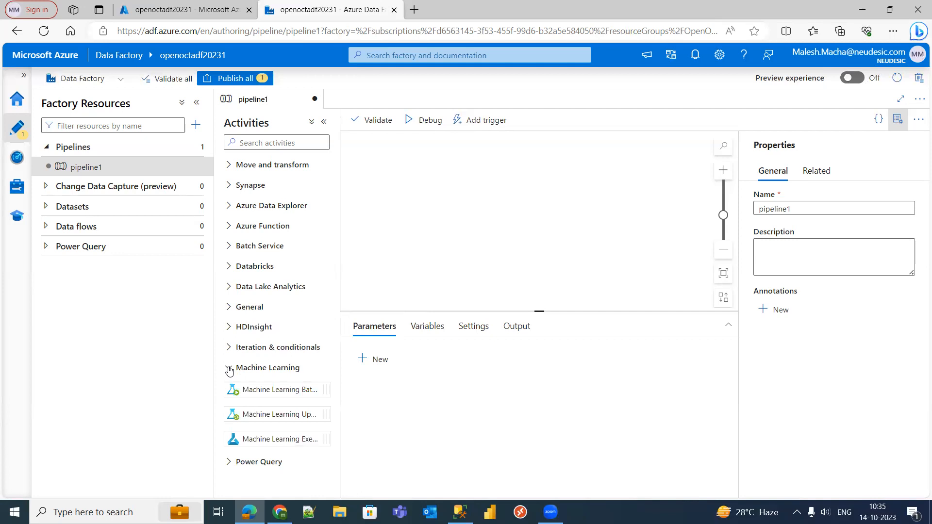
left_click(230, 370)
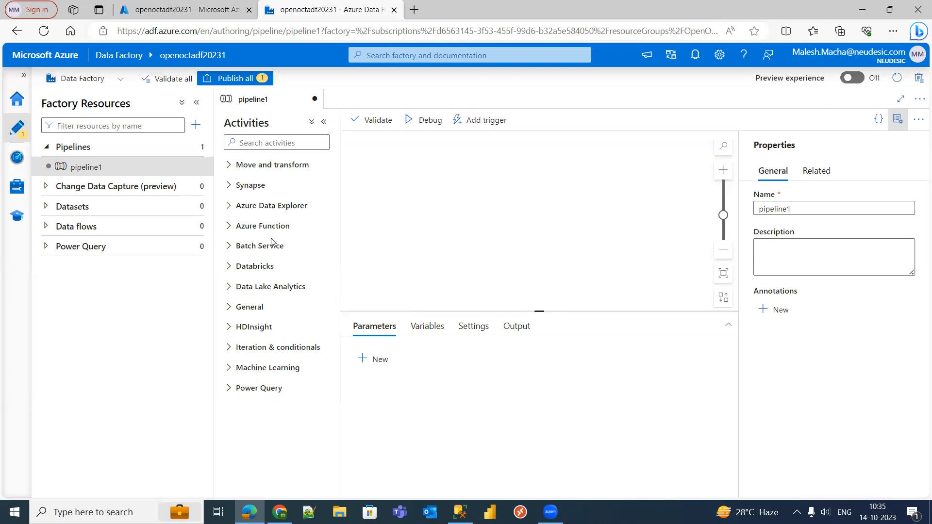
- Revisit General, Iteration & conditionals and Move and transform, then review the Synapse activities
left_click(231, 309)
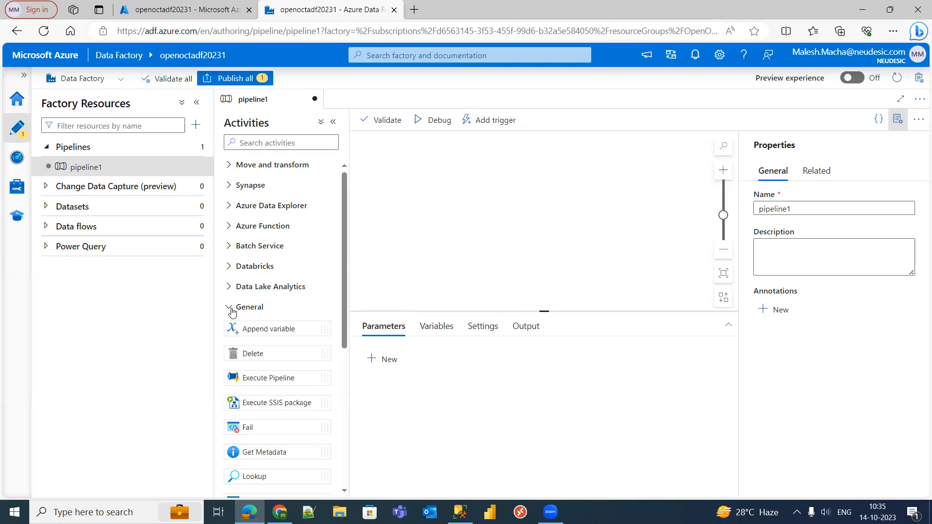
left_click(232, 310)
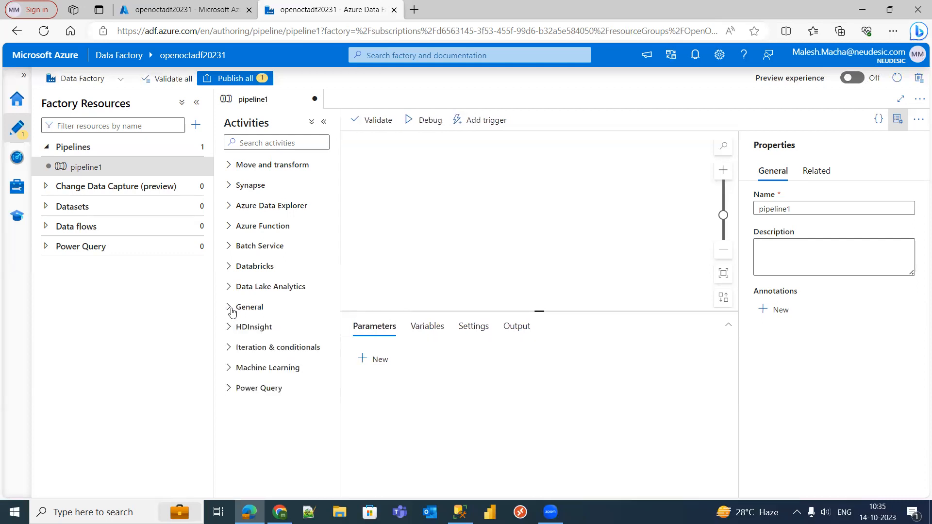
left_click(232, 351)
left_click(232, 350)
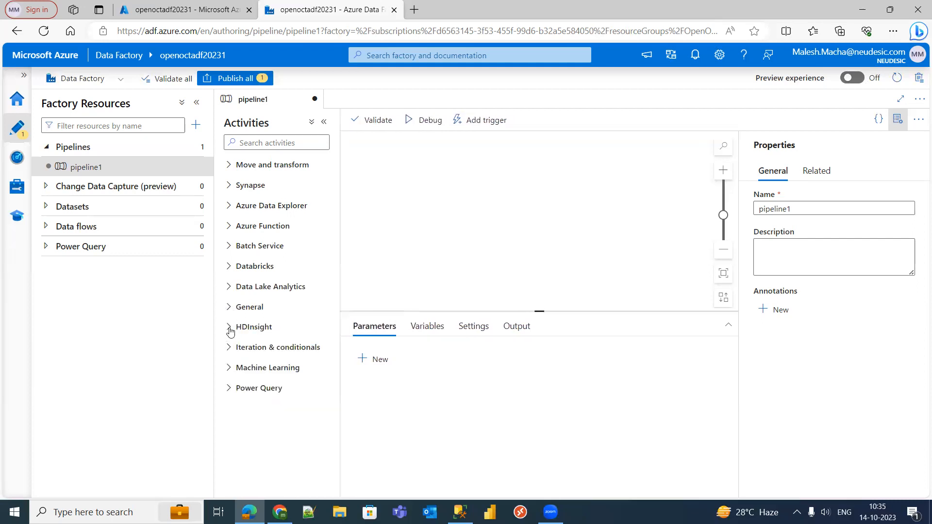
left_click(232, 165)
left_click(231, 166)
left_click(230, 186)
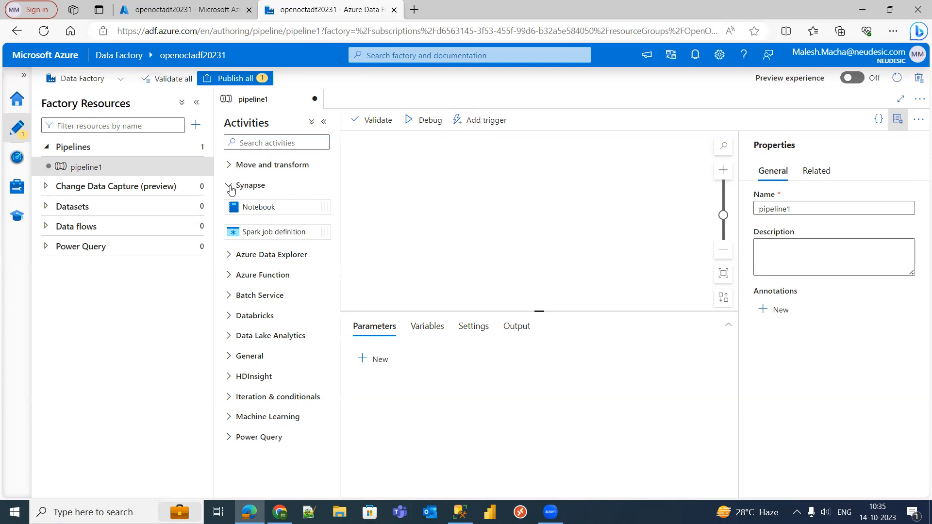
left_click(232, 189)
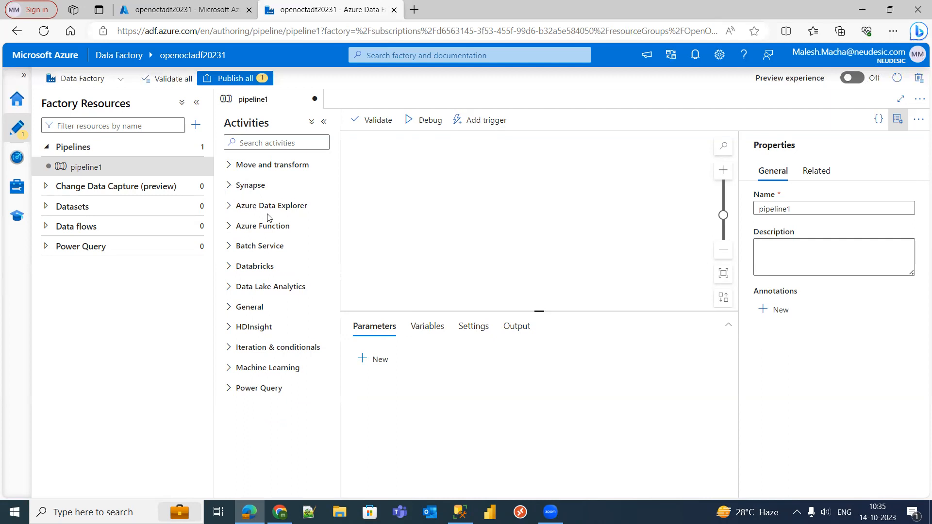
- Expand Datasets, Change Data Capture (preview) and Data flows, each showing zero items
left_click(46, 205)
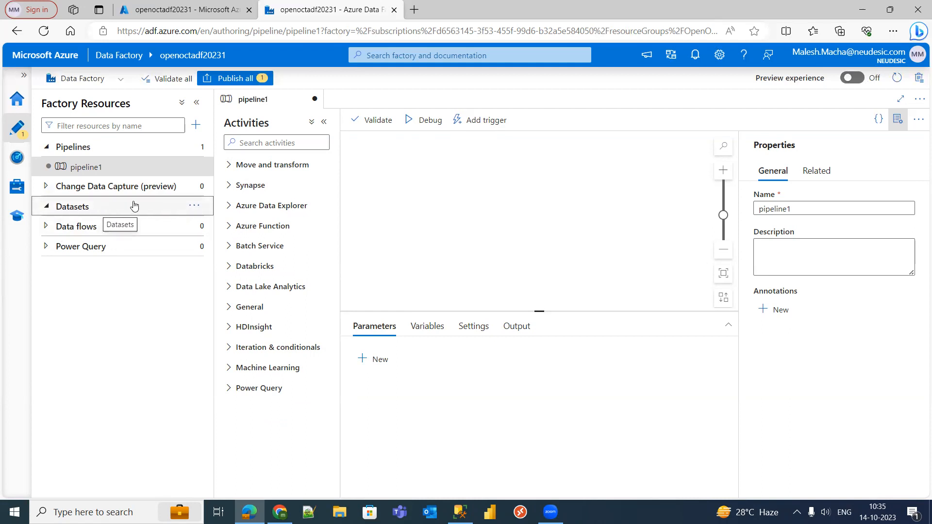
left_click(45, 189)
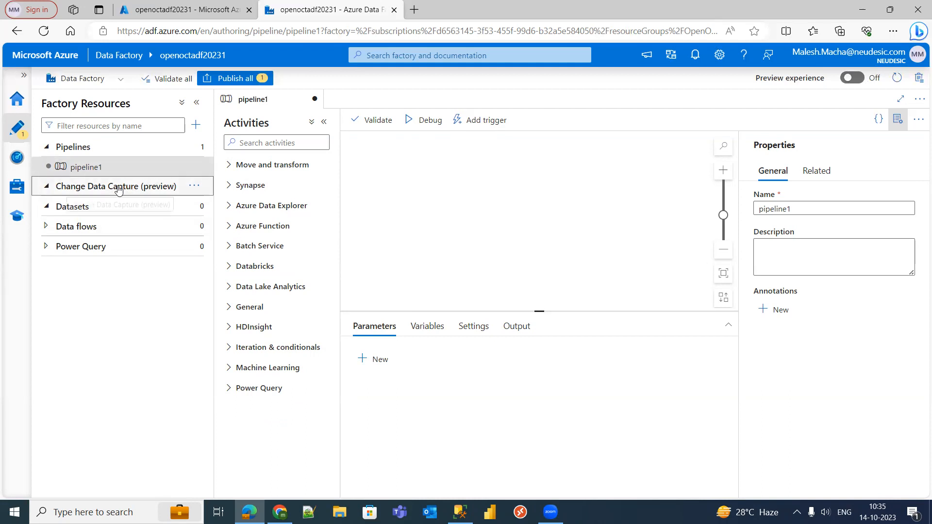
left_click(46, 227)
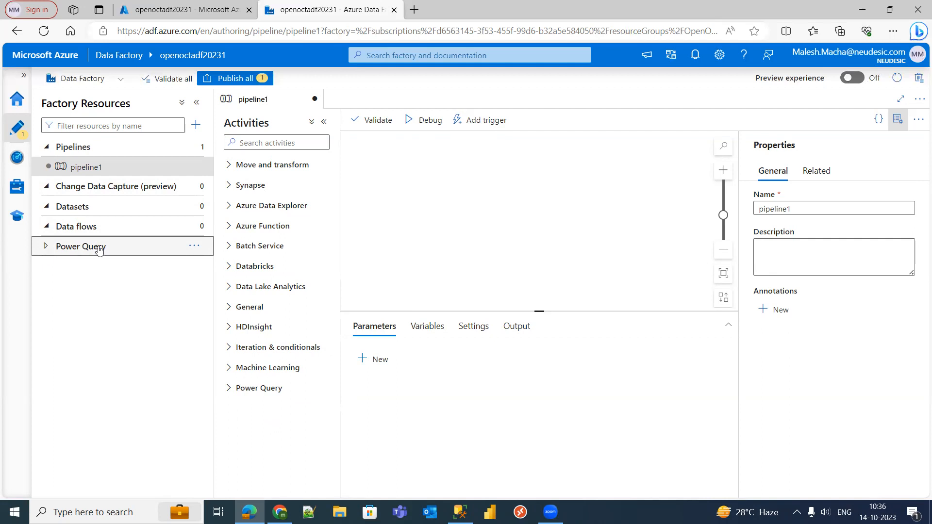
left_click(50, 228)
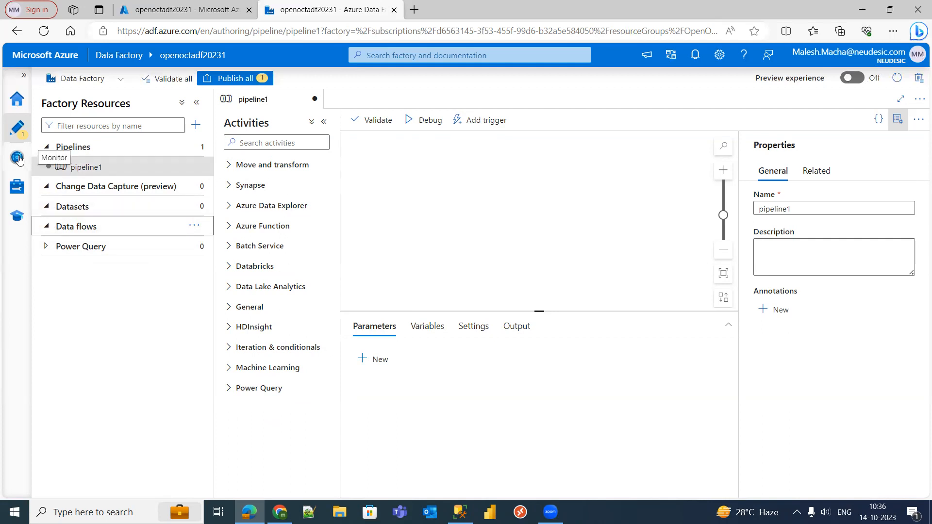
left_click(18, 158)
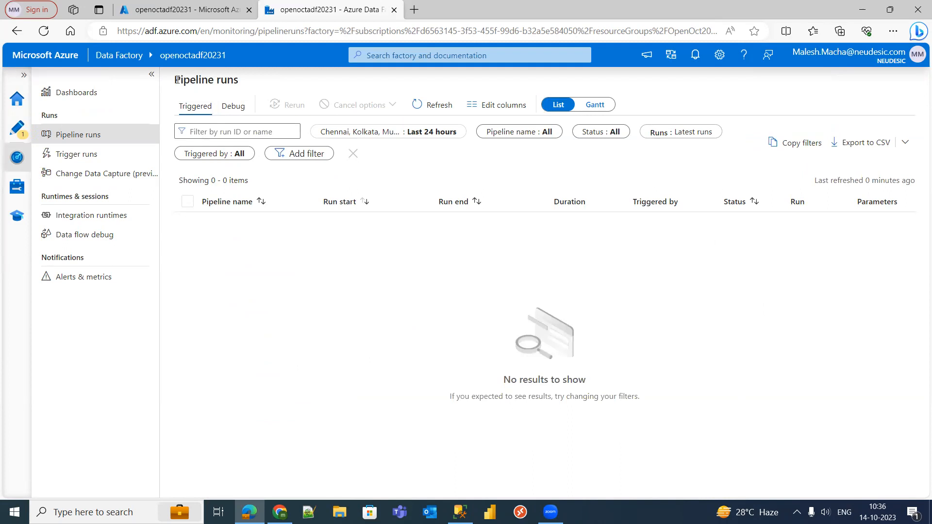
left_click_drag(176, 79, 245, 81)
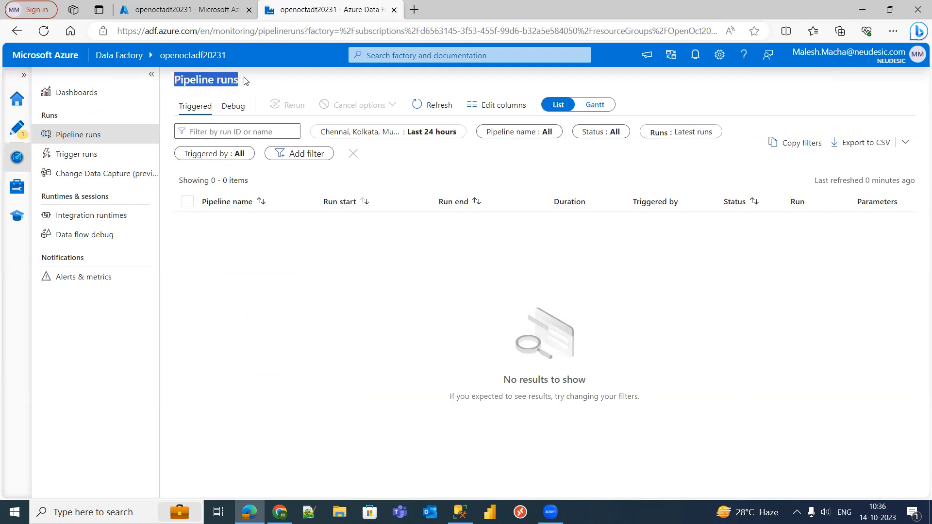
left_click(607, 131)
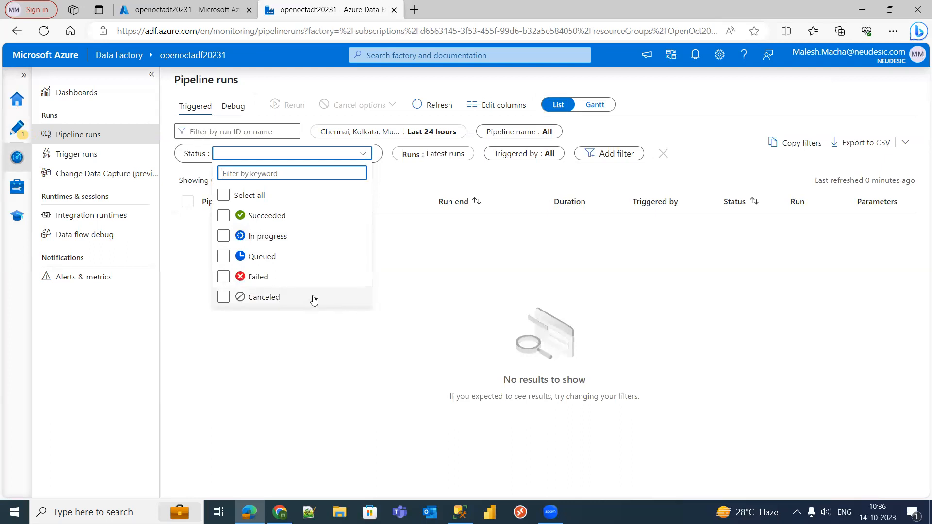
left_click(449, 270)
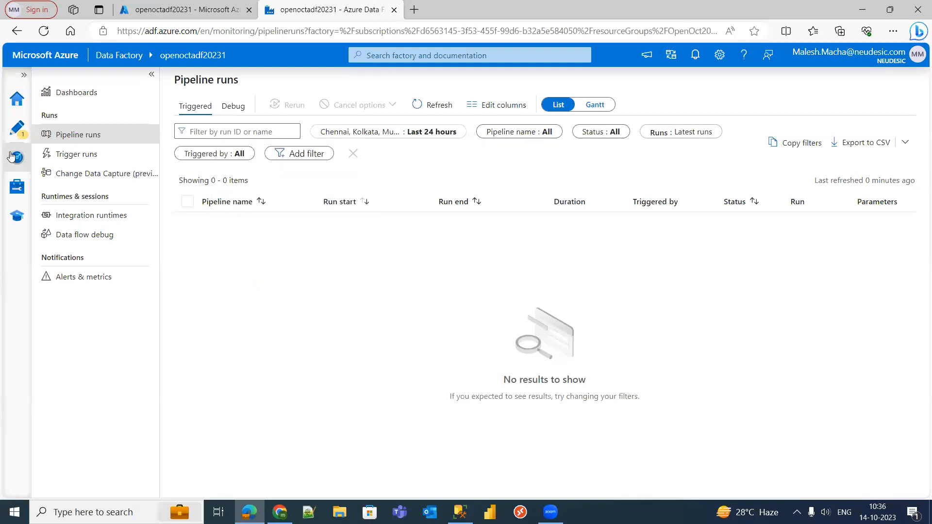
- Review the Manage hub's linked services, integration runtimes and ARM template pages
left_click(17, 187)
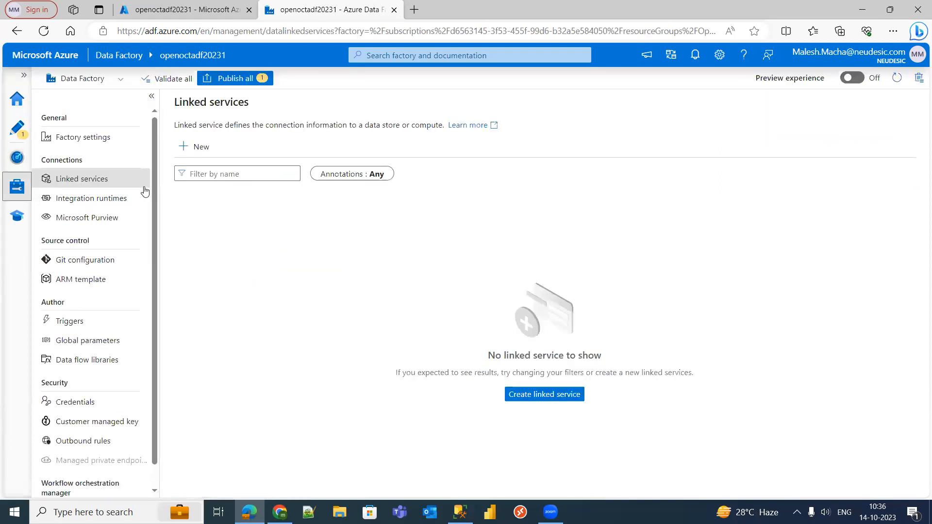
scroll(155, 165, "down", 1)
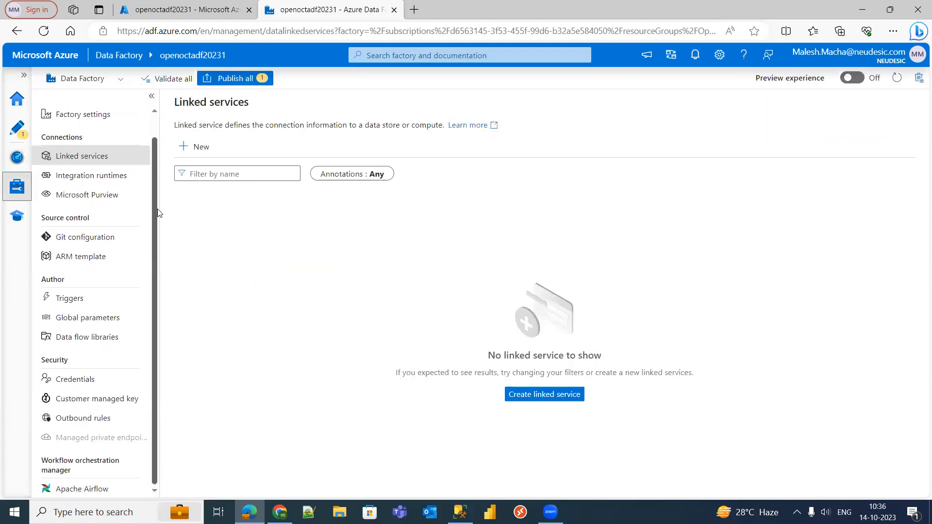
scroll(161, 165, "up", 1)
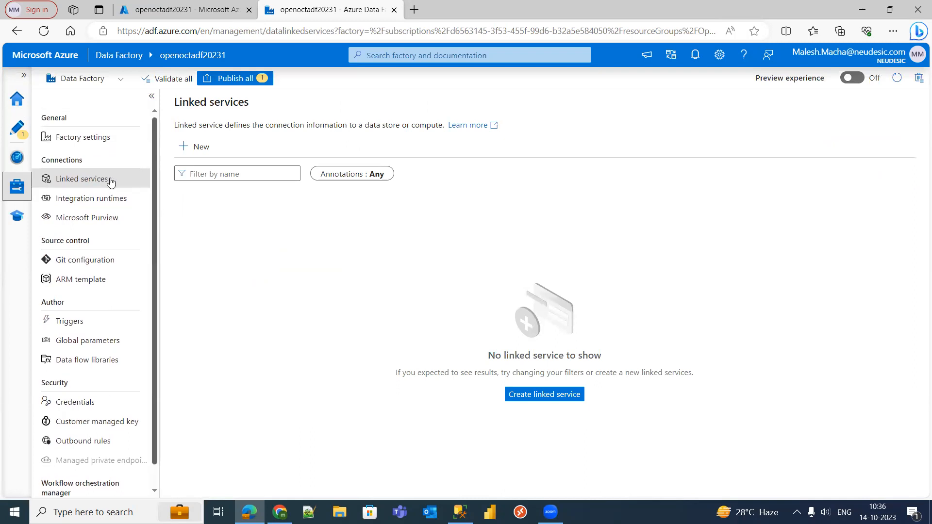
left_click(117, 204)
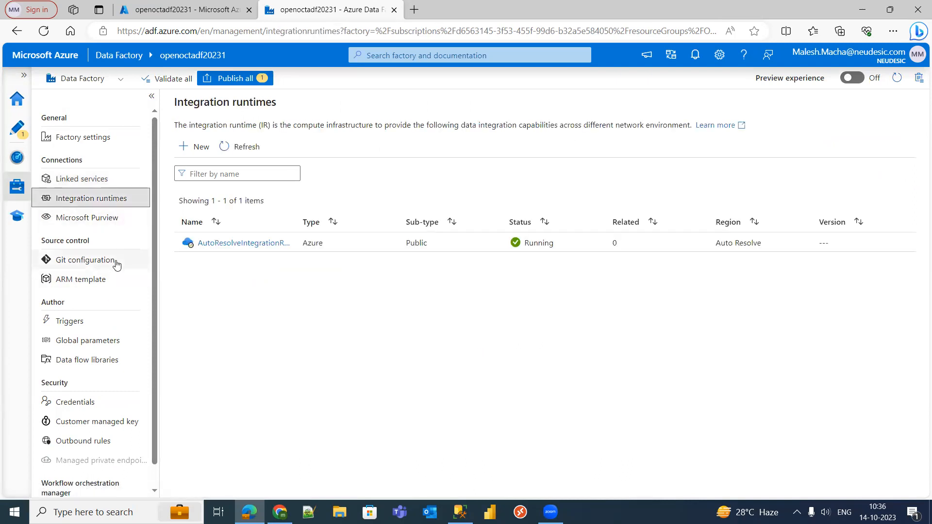
left_click(98, 281)
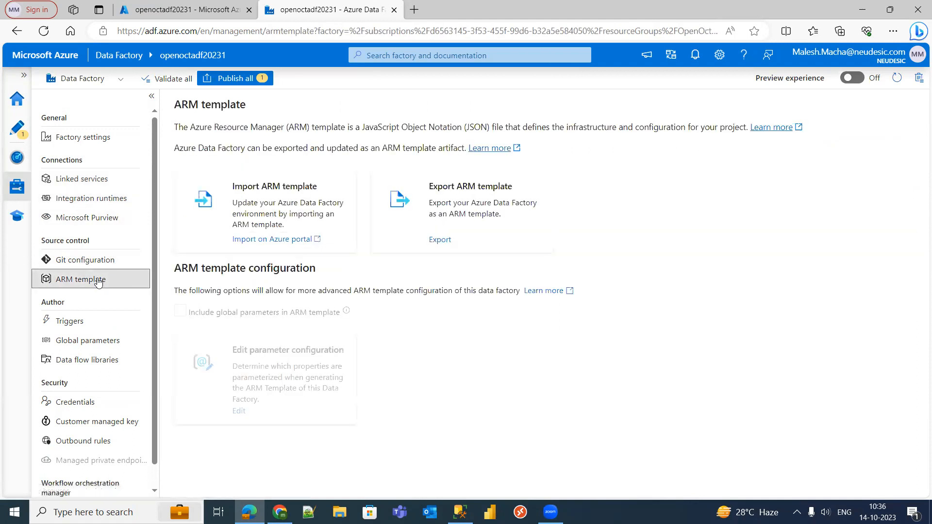
- View the empty Triggers list, dismissing a stray browser context menu, then go to the Learning Center
left_click(95, 323)
right_click(100, 345)
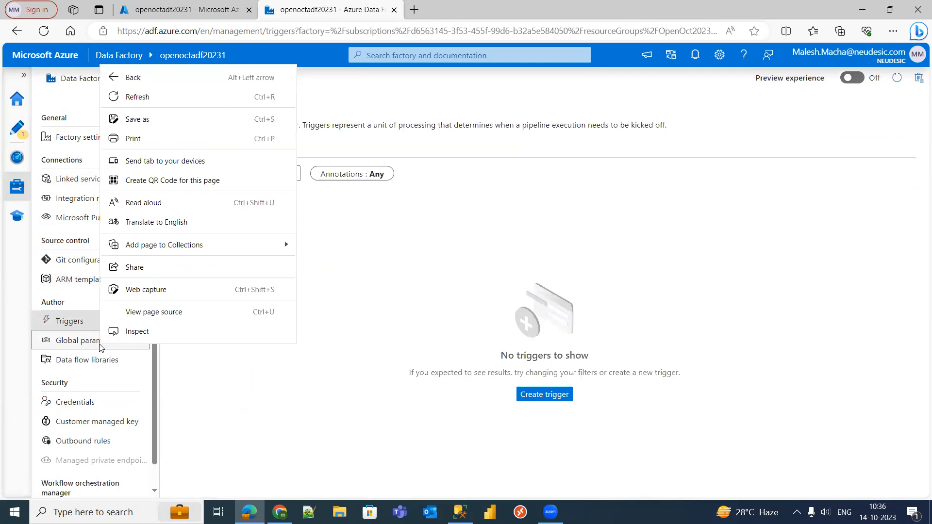
left_click(208, 393)
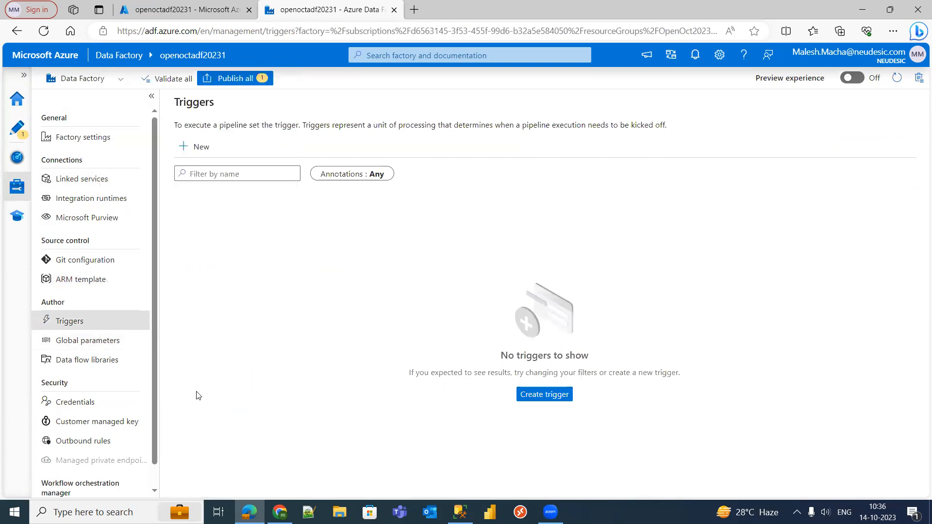
scroll(159, 441, "down", 1)
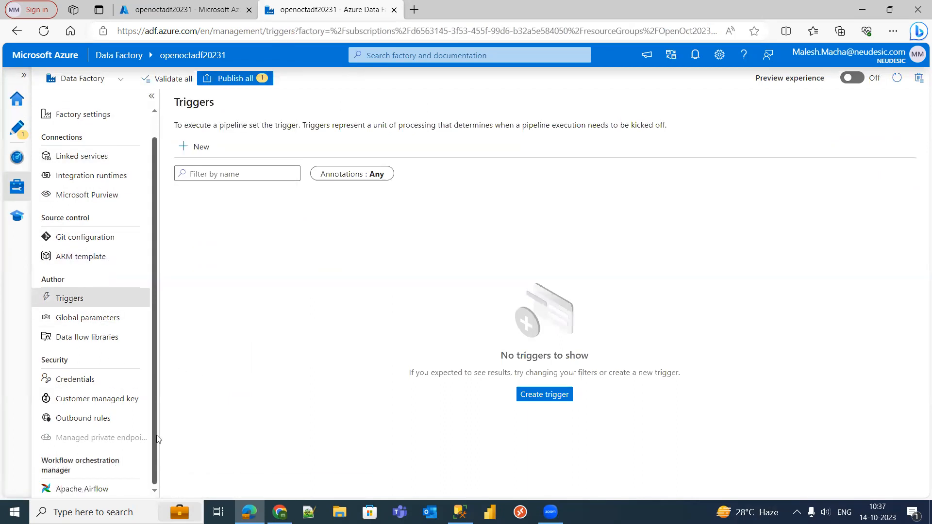
scroll(151, 349, "up", 1)
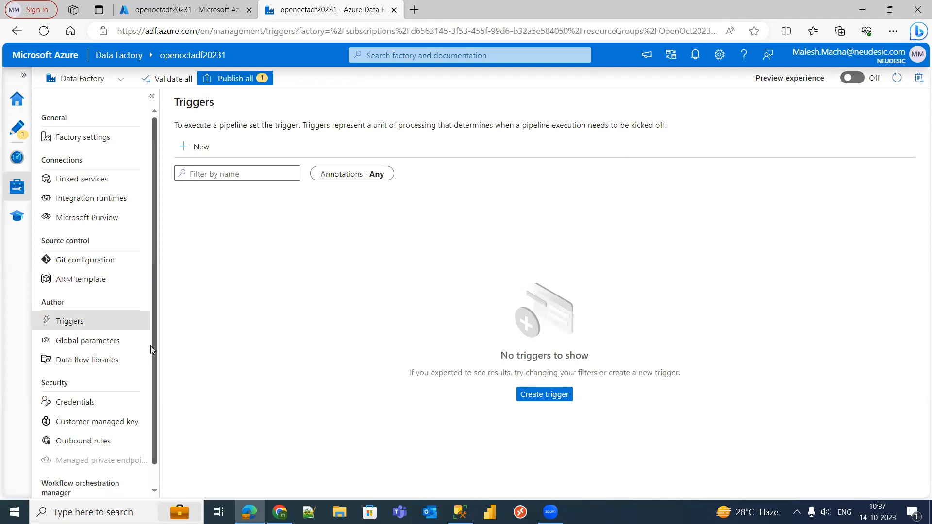
left_click(16, 216)
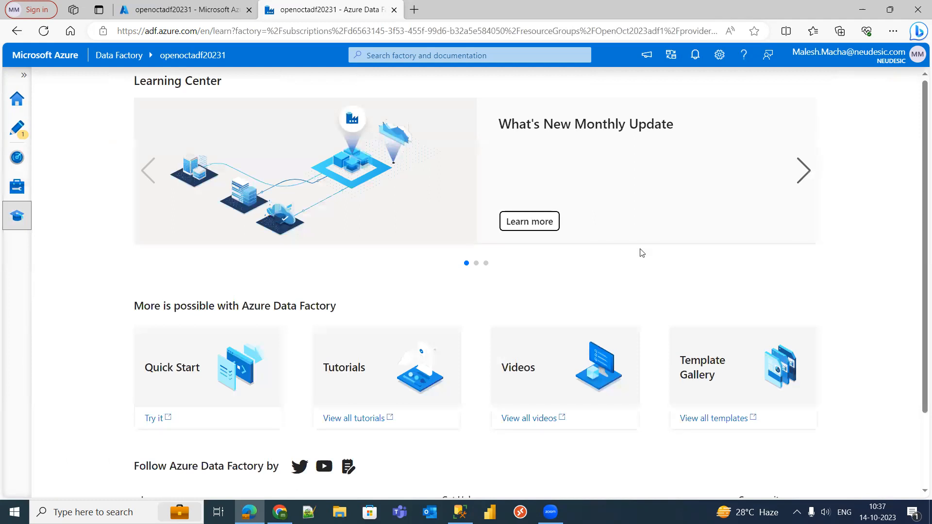
- Scroll the Learning Center and open 'View all tutorials' in a new tab
scroll(920, 243, "down", 2)
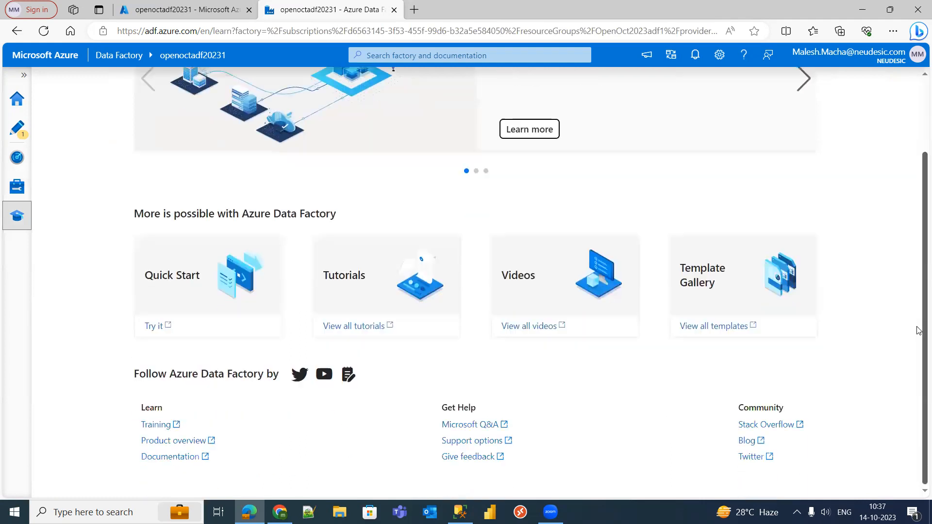
left_click(358, 330)
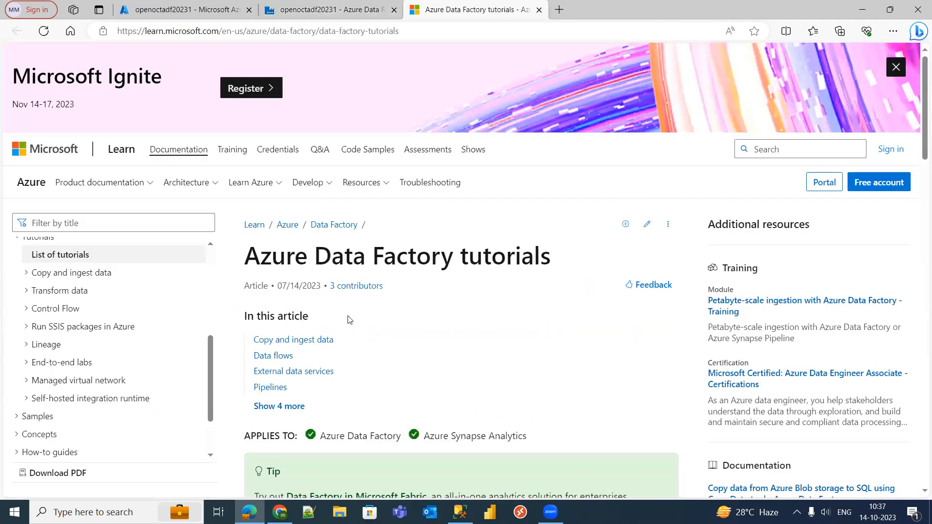
- Skim the tutorials article, then open the Azure Data Factory YouTube channel via 'View all videos'
scroll(920, 247, "down", 4)
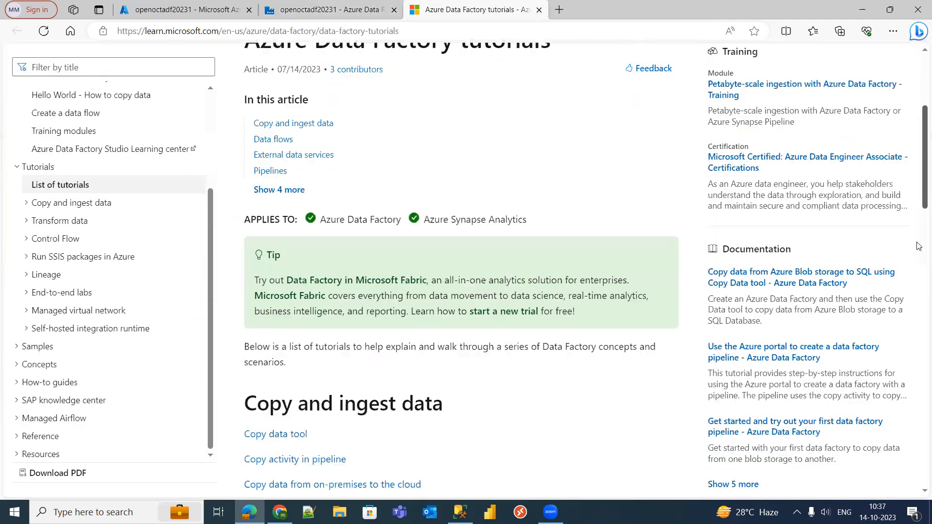
scroll(919, 246, "down", 13)
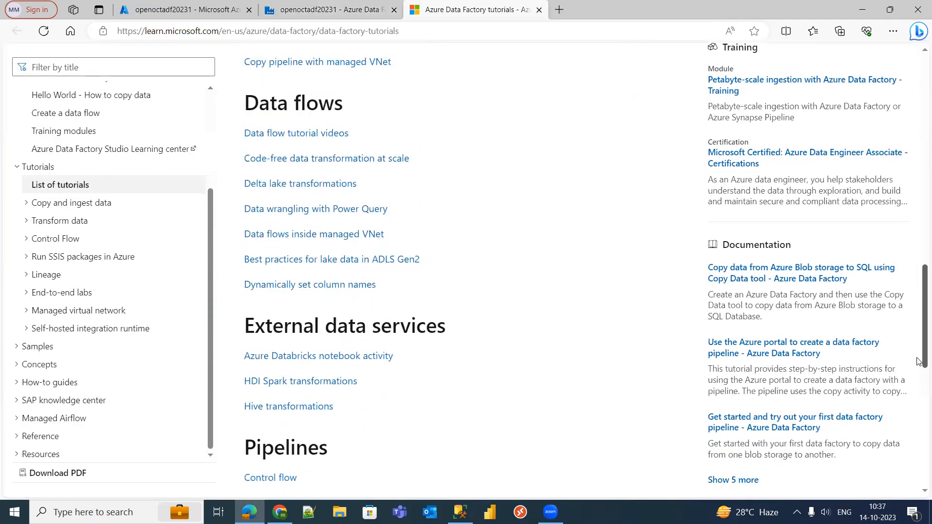
scroll(918, 362, "up", 20)
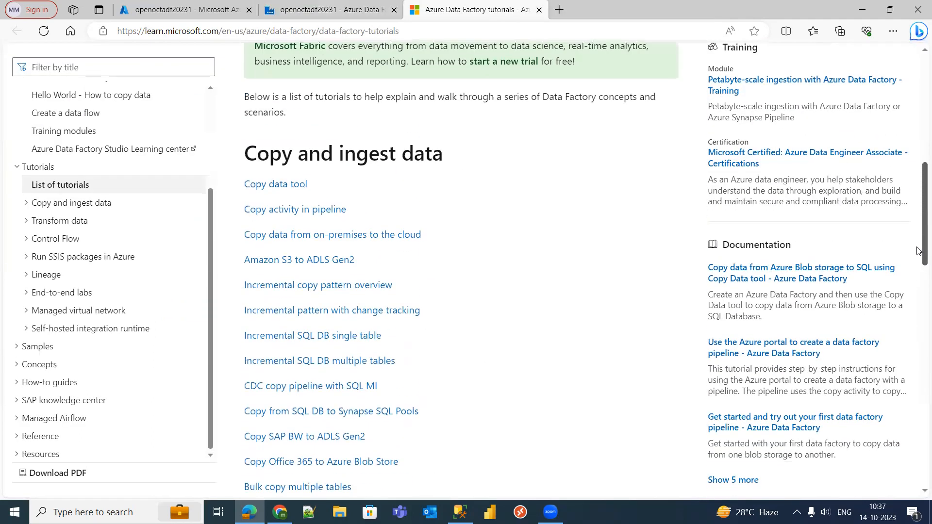
scroll(920, 160, "up", 2)
left_click(340, 10)
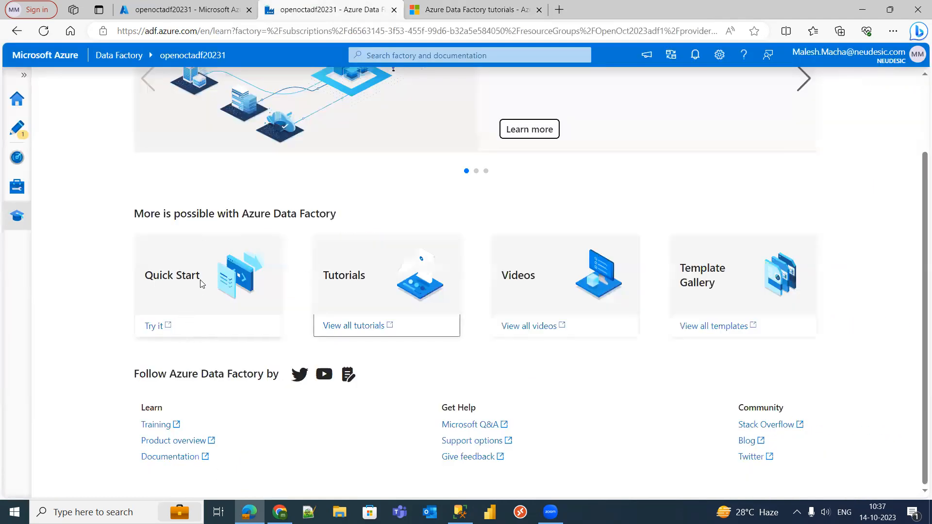
left_click(525, 330)
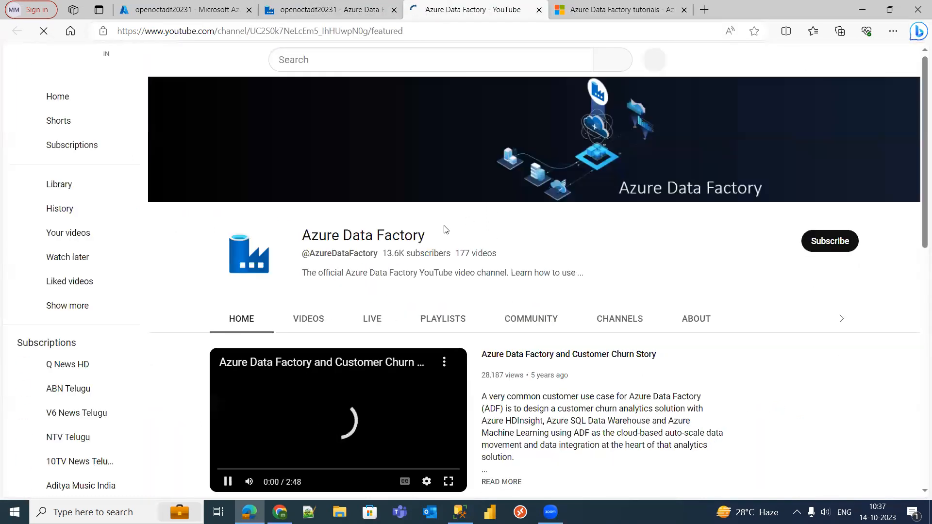
- Pause the featured 'Azure Data Factory and Customer Churn Story' video, browse the channel, return to Data Factory
left_click(230, 481)
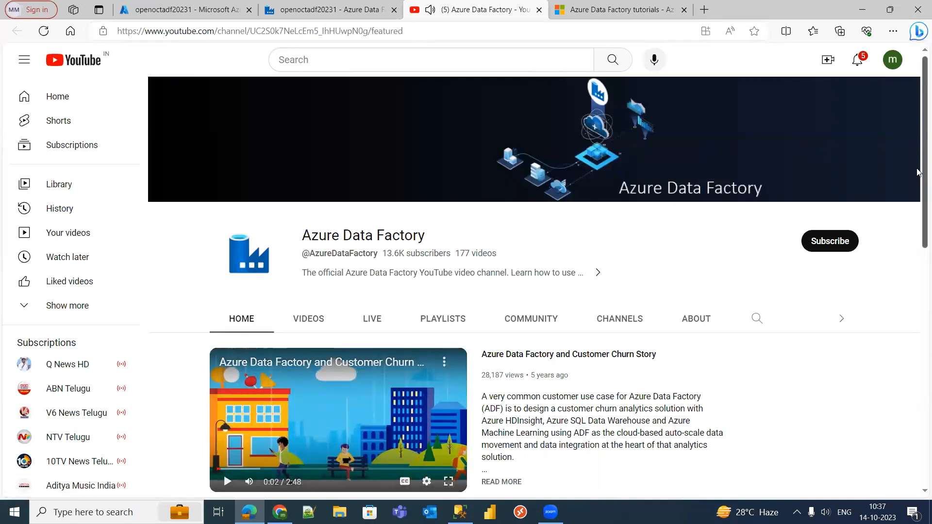
left_click_drag(919, 176, 920, 270)
scroll(919, 270, "down", 3)
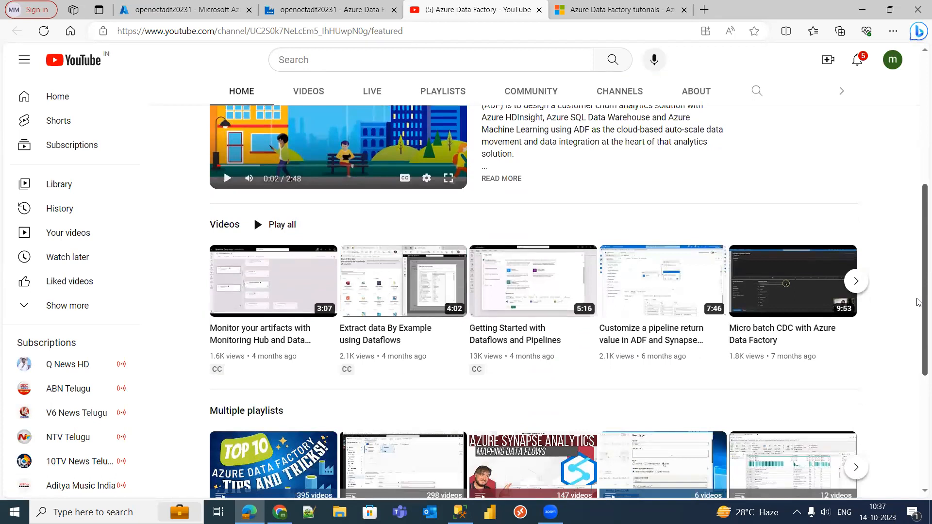
scroll(920, 302, "up", 5)
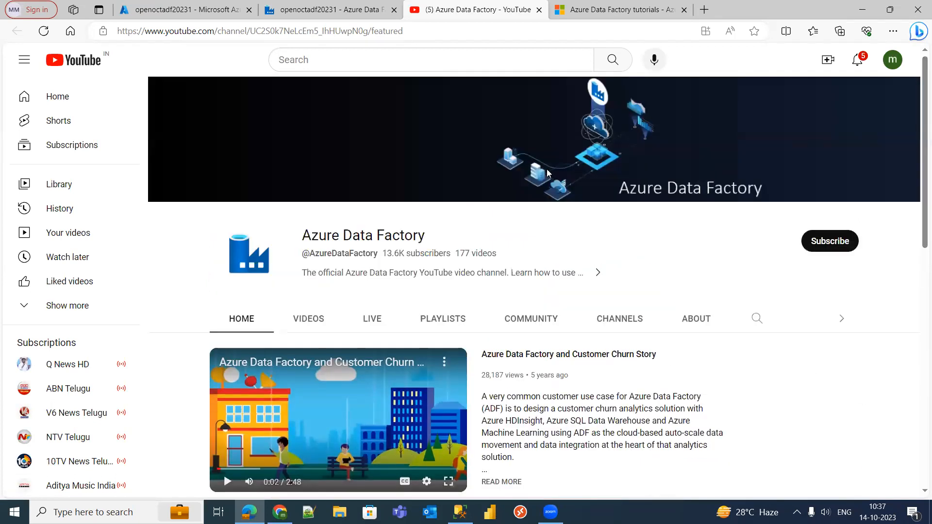
key("ctrl+shift+Tab")
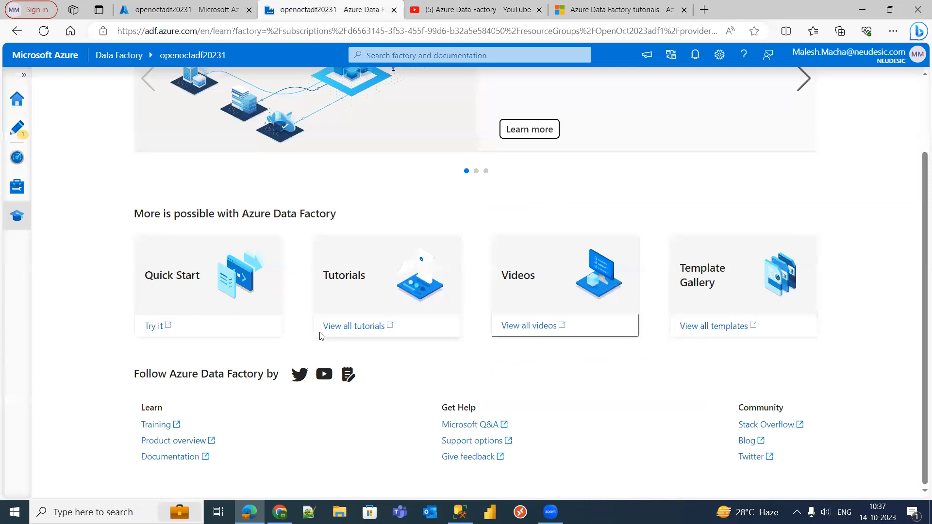
- Open the create-a-data-factory quickstart, select its title, then close it
left_click(153, 327)
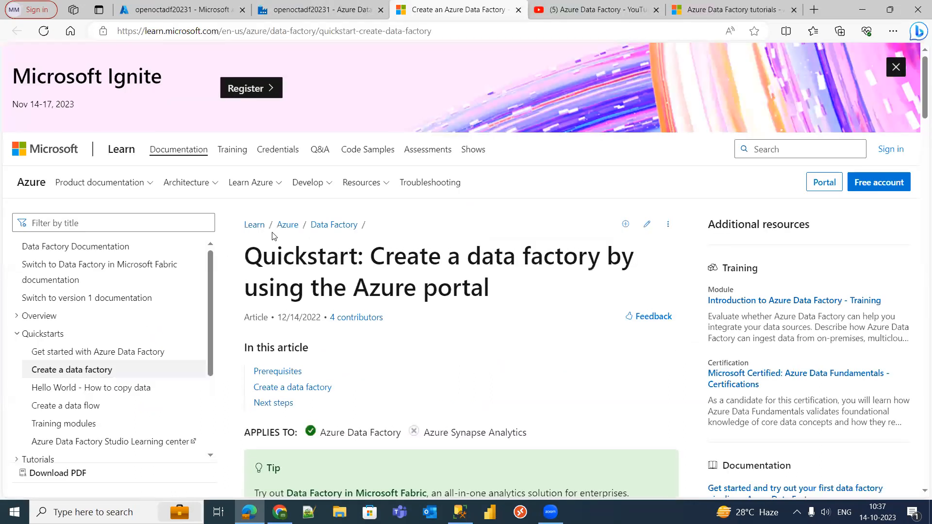
triple_click(378, 280)
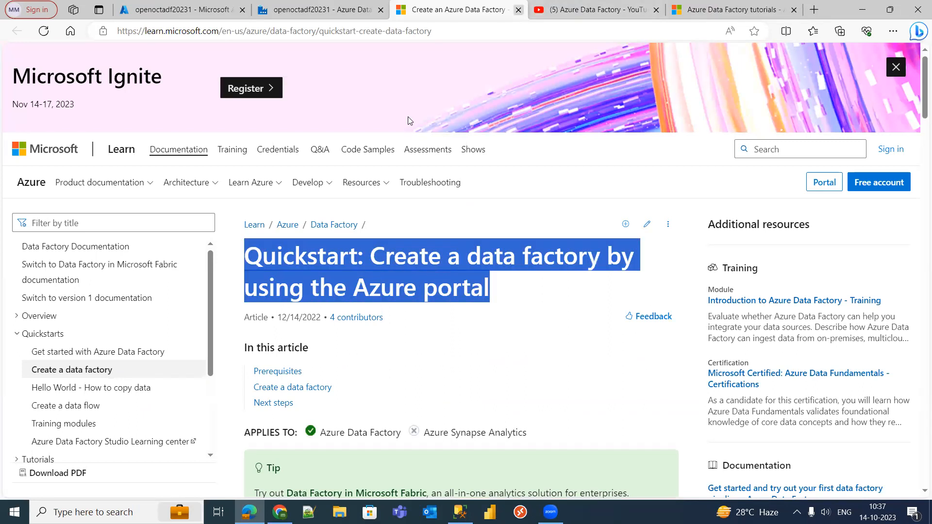
key("ctrl+w")
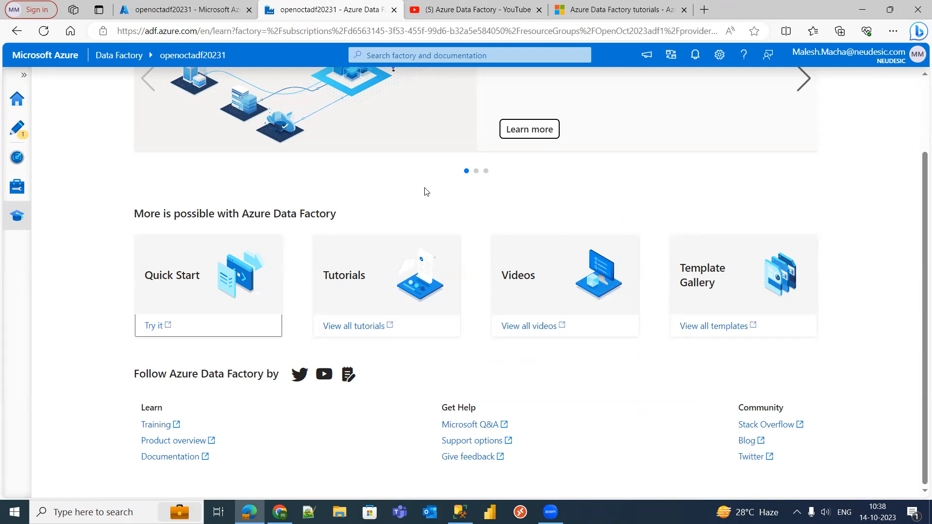
- Close the YouTube video and Data Factory tutorials tabs, leaving the Studio Learning Center
left_click(539, 10)
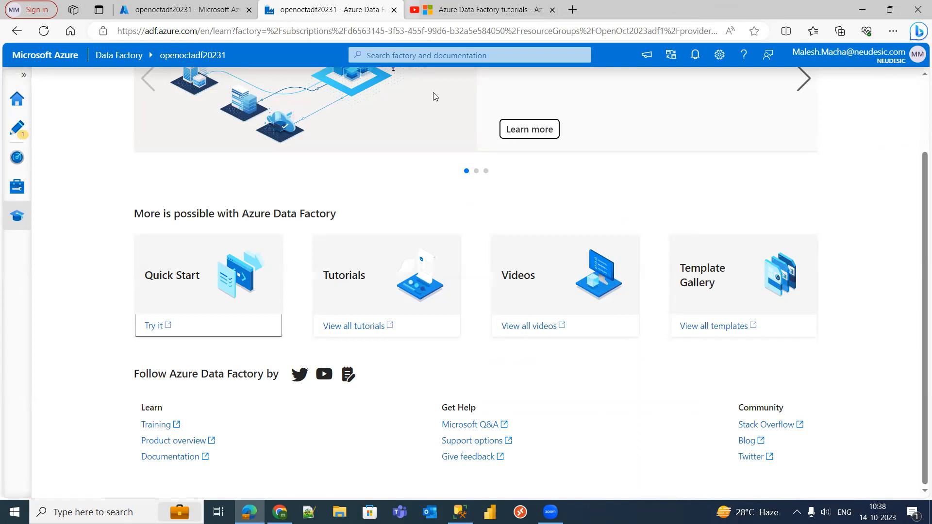
left_click(514, 9)
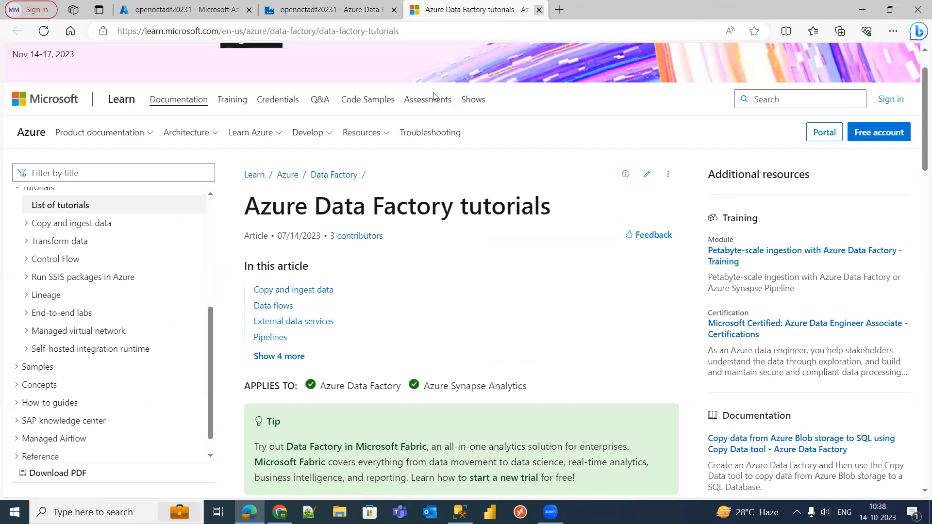
left_click(539, 10)
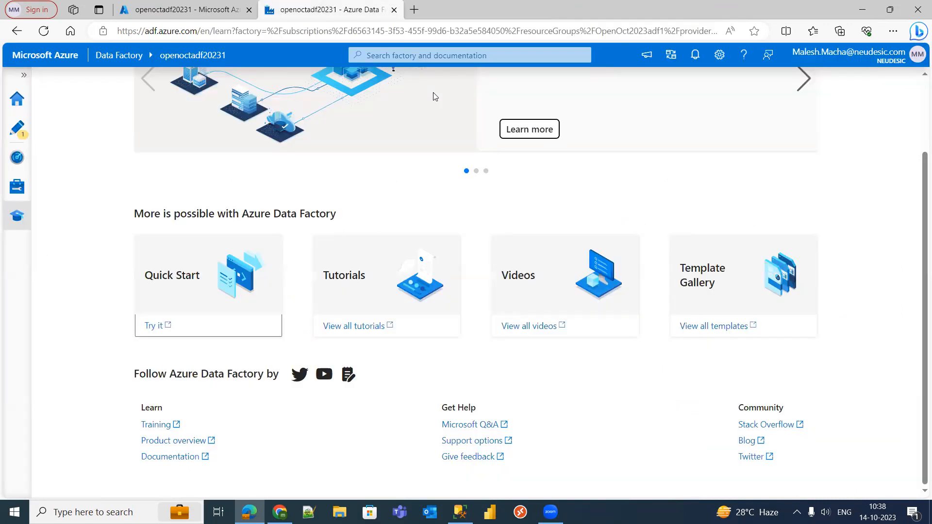
- From the Studio home, dismiss the Git notice and launch Ingest, discarding unpublished changes
left_click(17, 100)
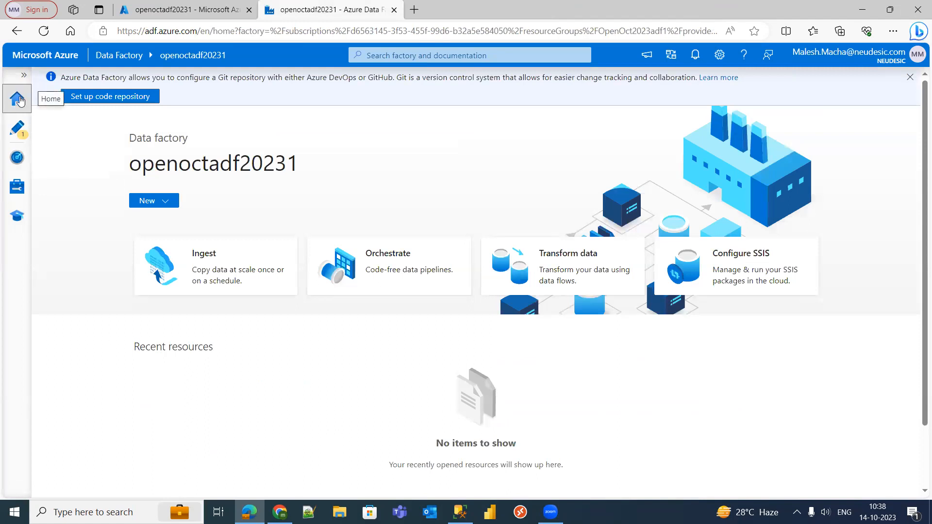
left_click(910, 77)
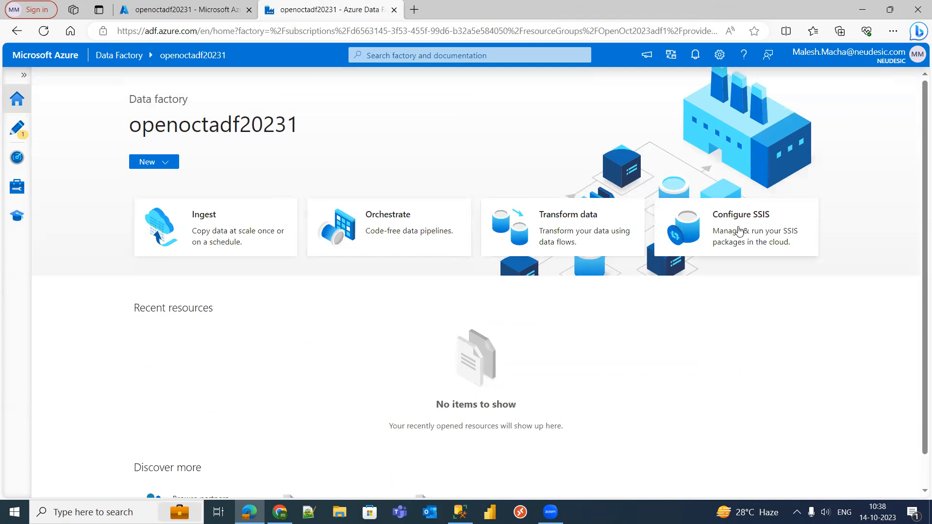
left_click(193, 225)
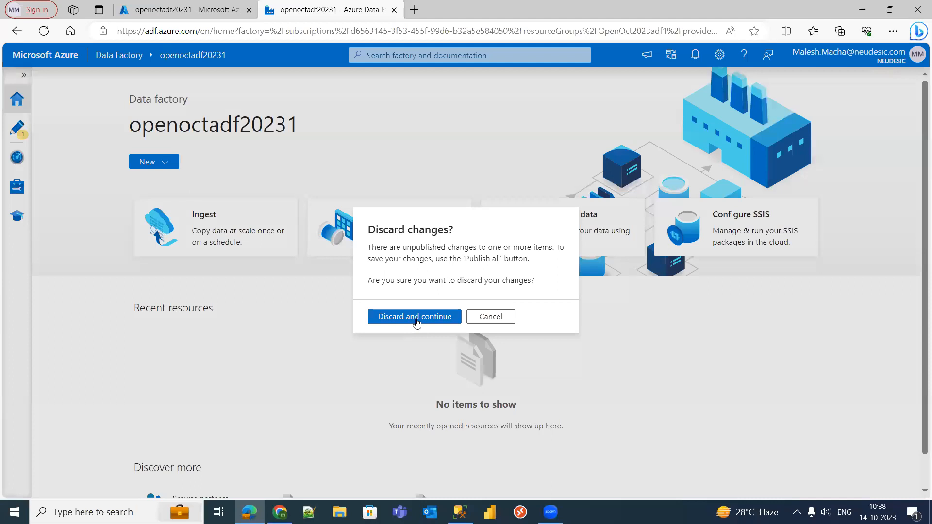
left_click(416, 317)
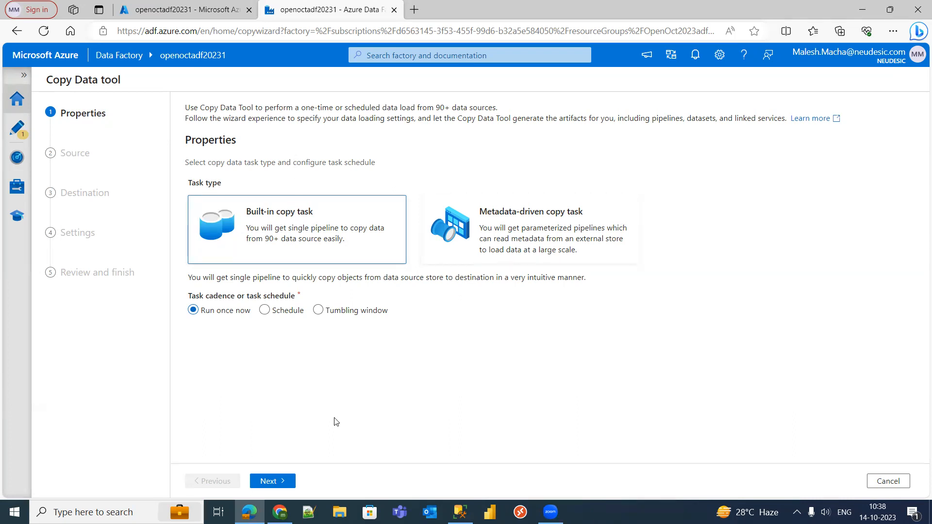
- Advance to the Source step, choose Azure Blob Storage, and check existing connections
left_click(276, 481)
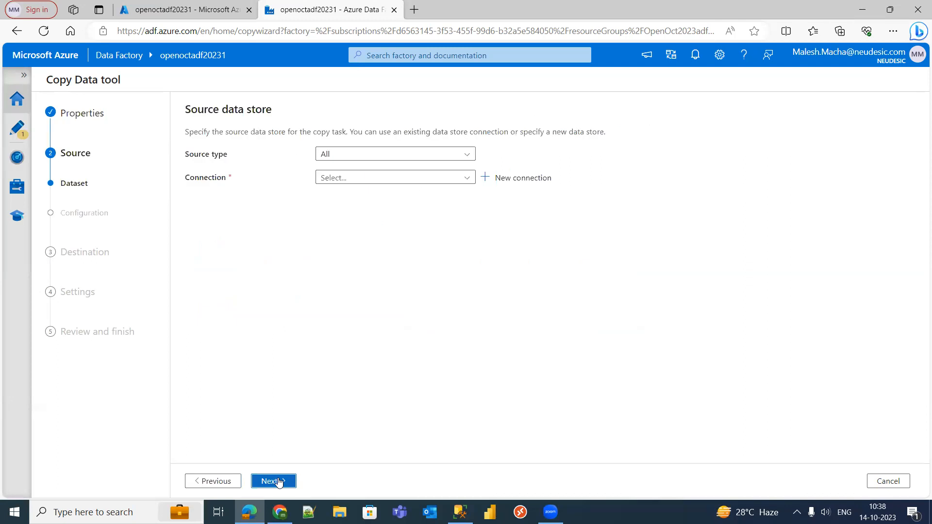
left_click(348, 153)
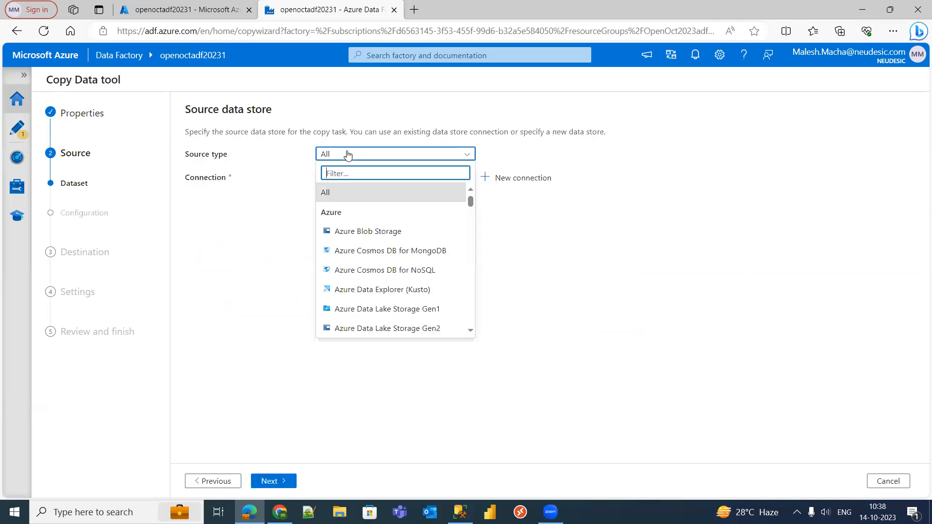
left_click(375, 232)
left_click(394, 178)
left_click(319, 306)
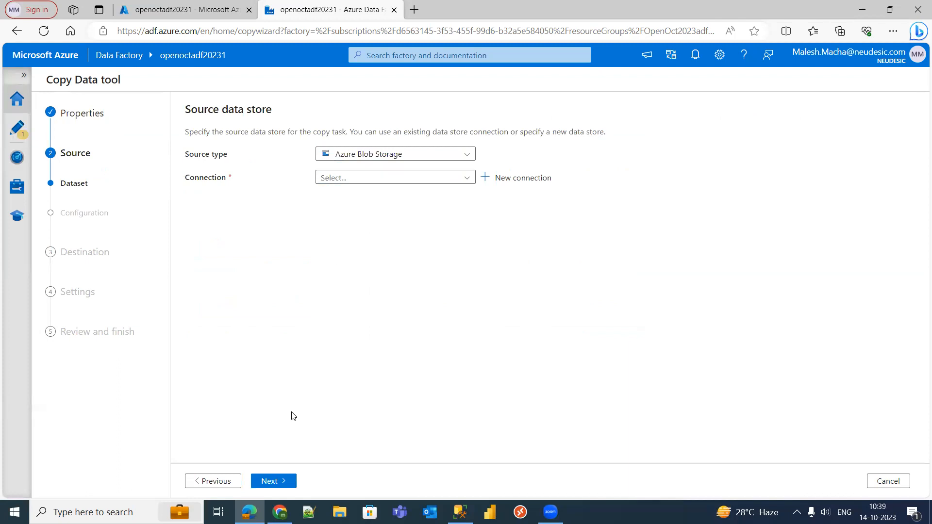
- Go back to Properties, then cancel the Copy Data wizard and discard its settings
left_click(216, 483)
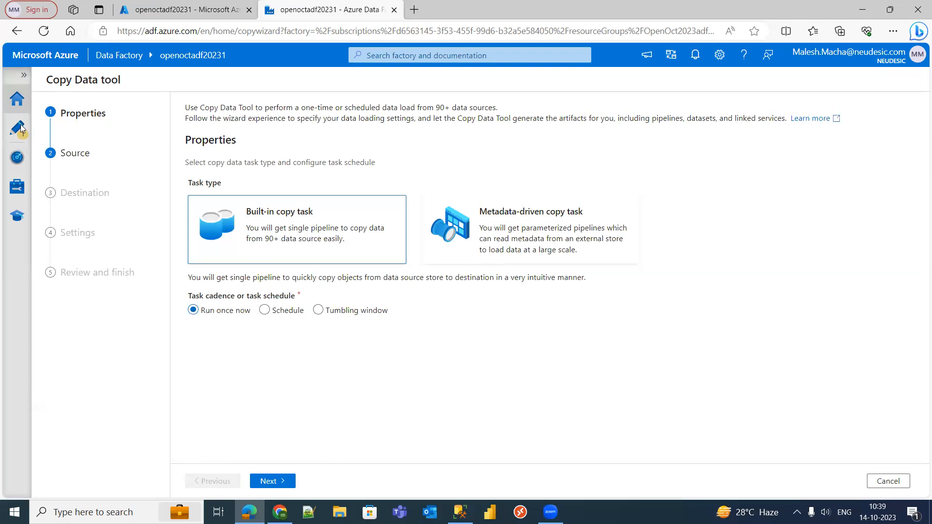
left_click(890, 482)
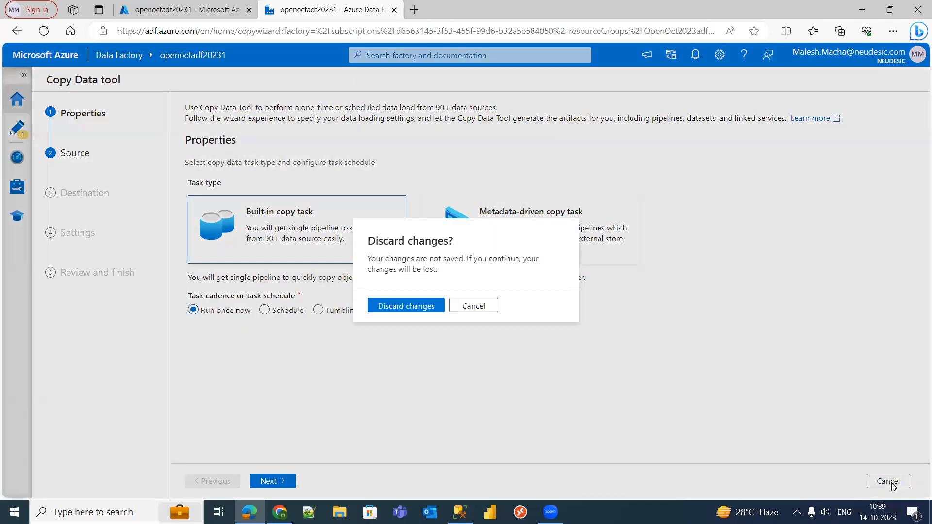
left_click(418, 306)
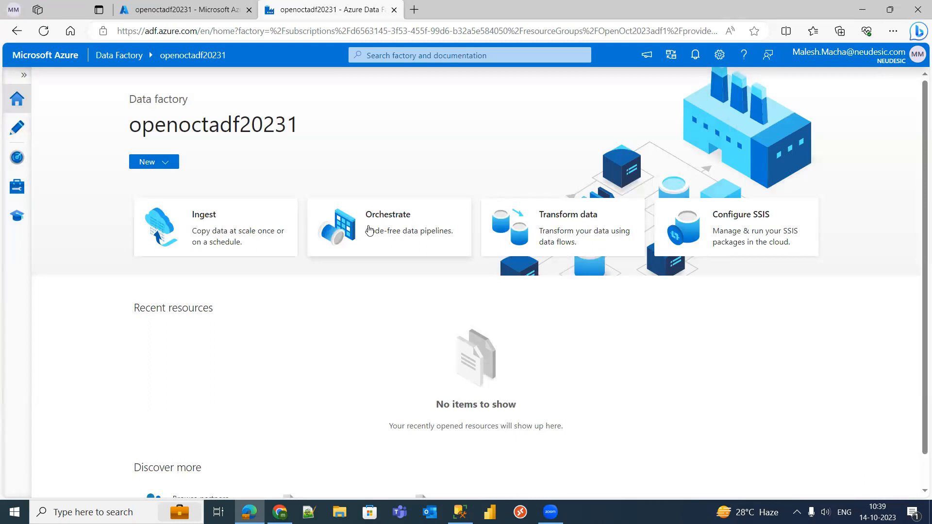
- View the pipeline canvas, create dataflow1 then discard it, and return to the home page
left_click(395, 229)
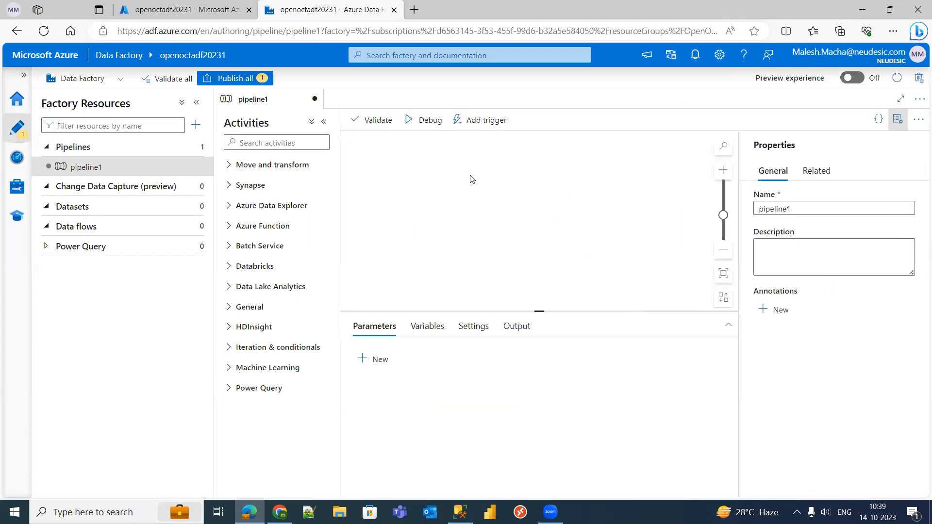
left_click(18, 32)
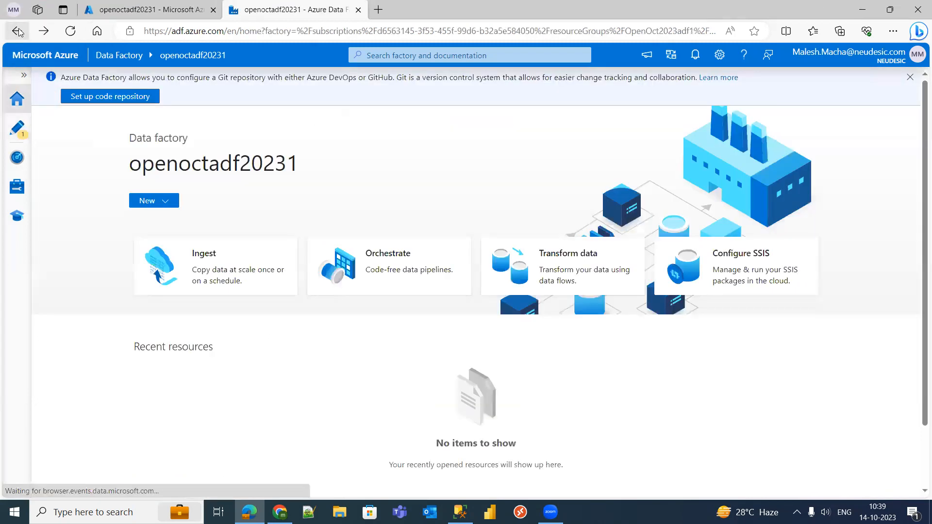
left_click(579, 260)
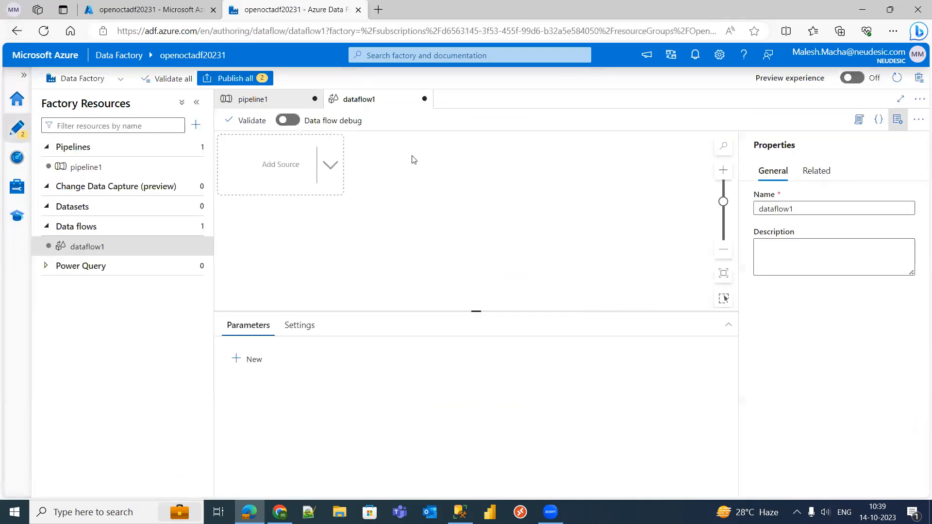
left_click(424, 101)
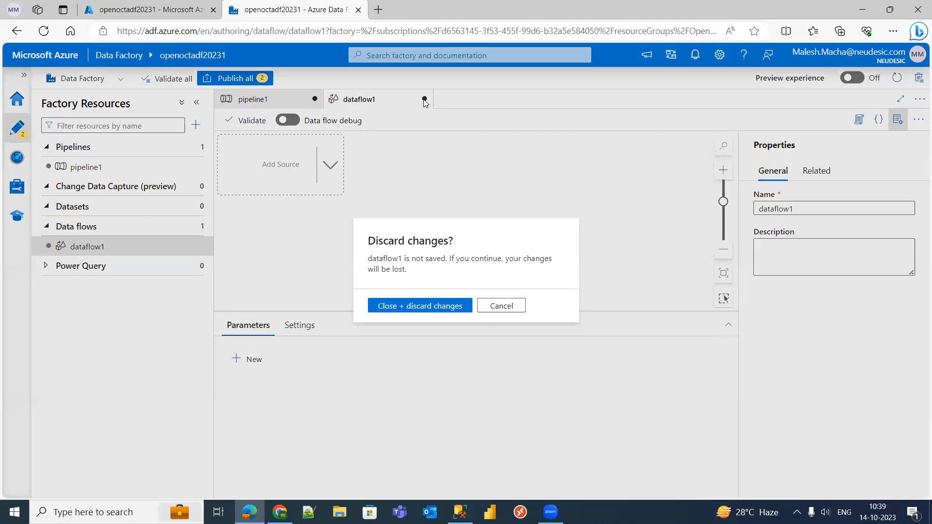
left_click(430, 306)
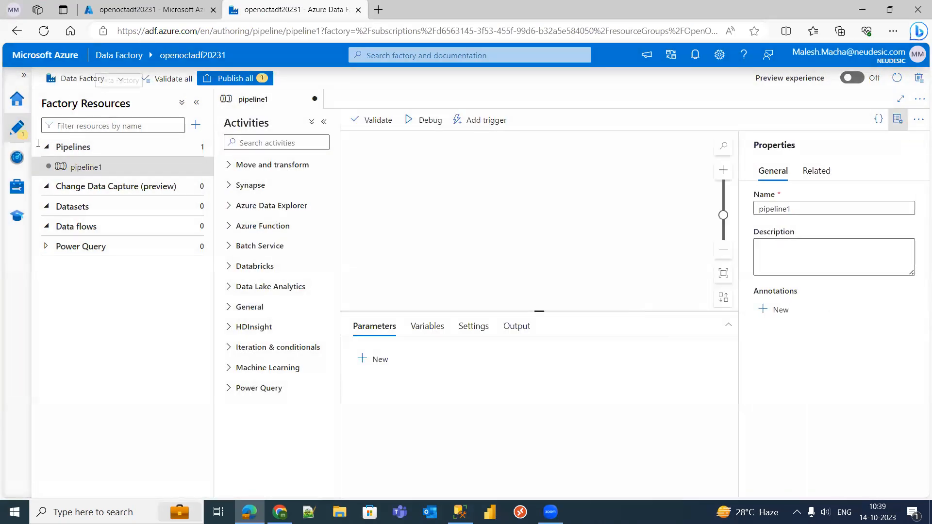
left_click(17, 100)
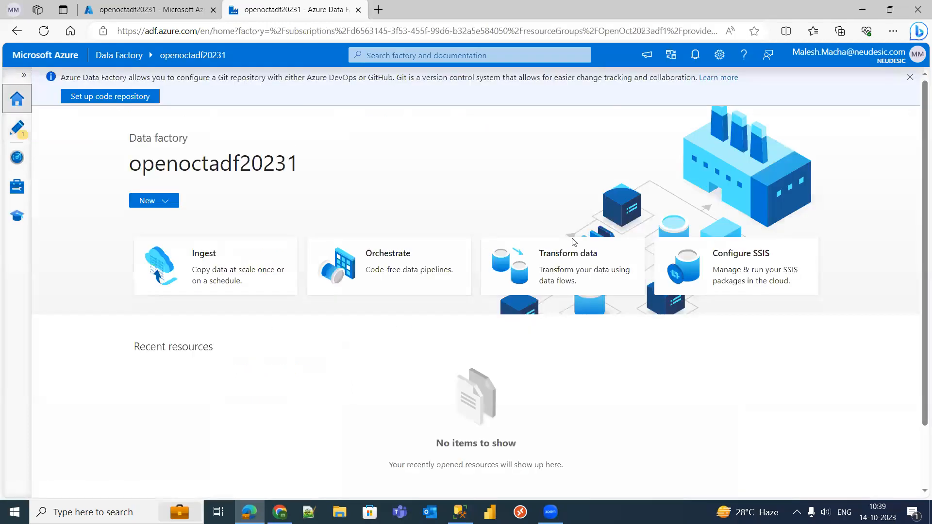
left_click(750, 275)
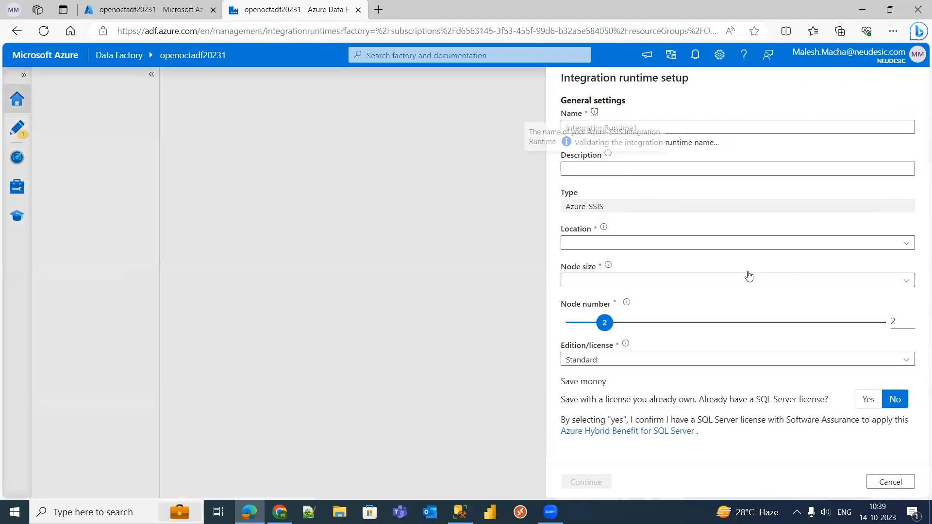
left_click(903, 482)
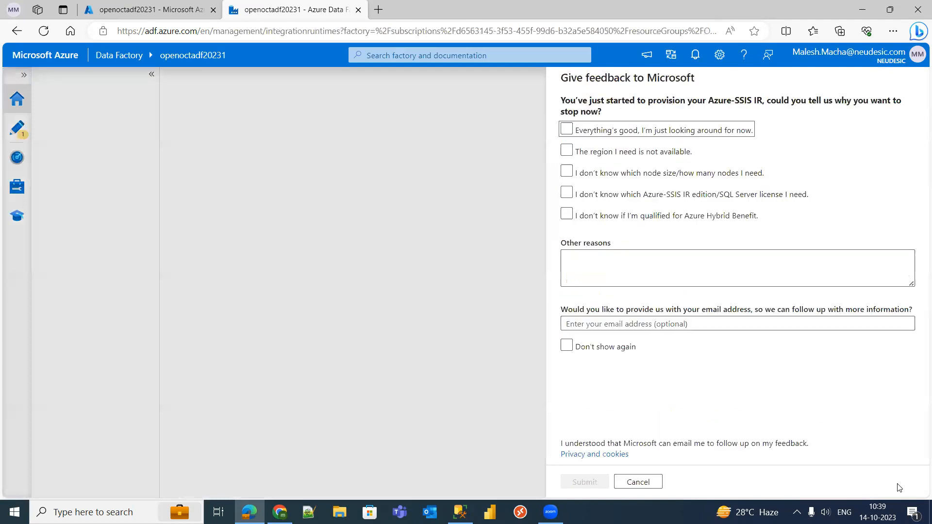
left_click(637, 482)
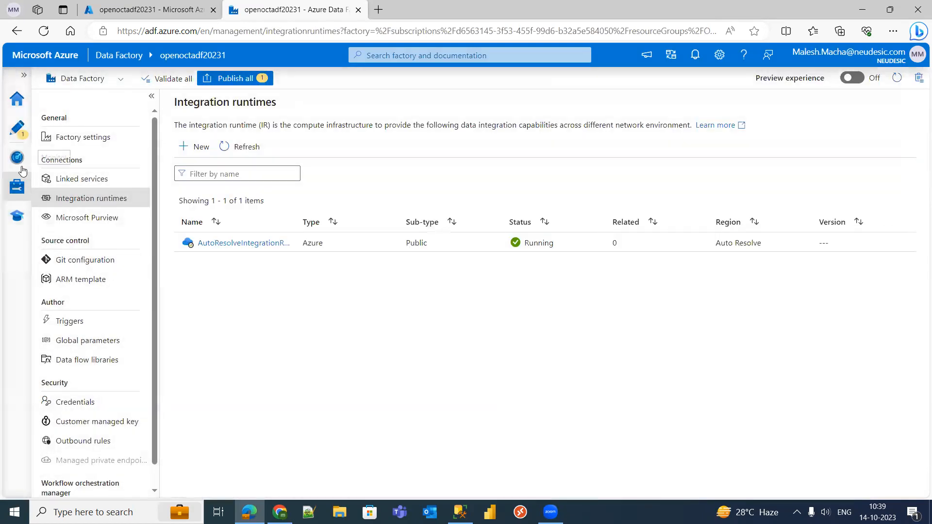
left_click(23, 105)
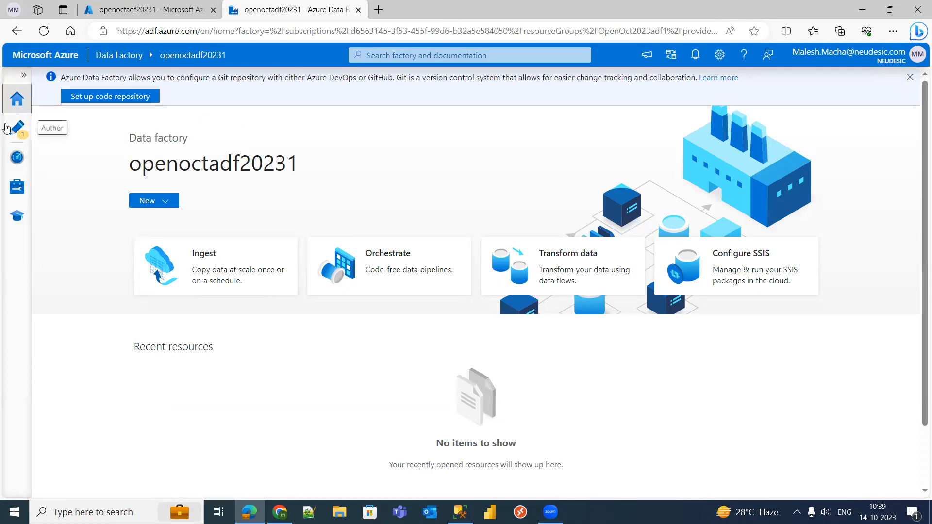
- Check Author and Monitor, then close pipeline1 and discard its unsaved changes
left_click(22, 138)
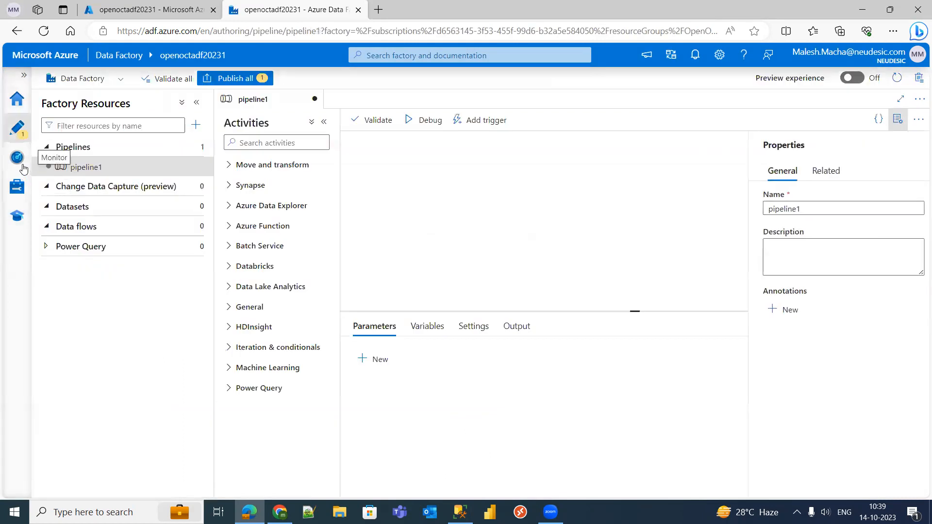
left_click(22, 166)
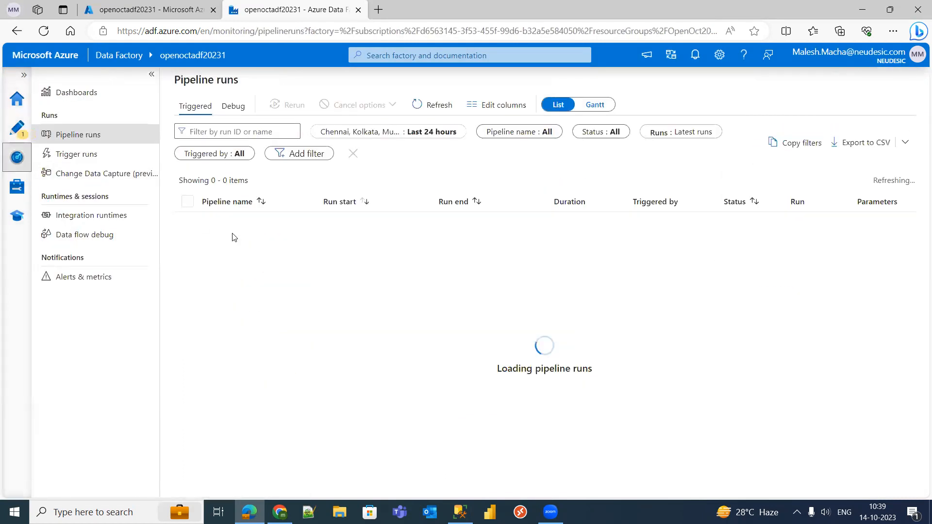
left_click(24, 133)
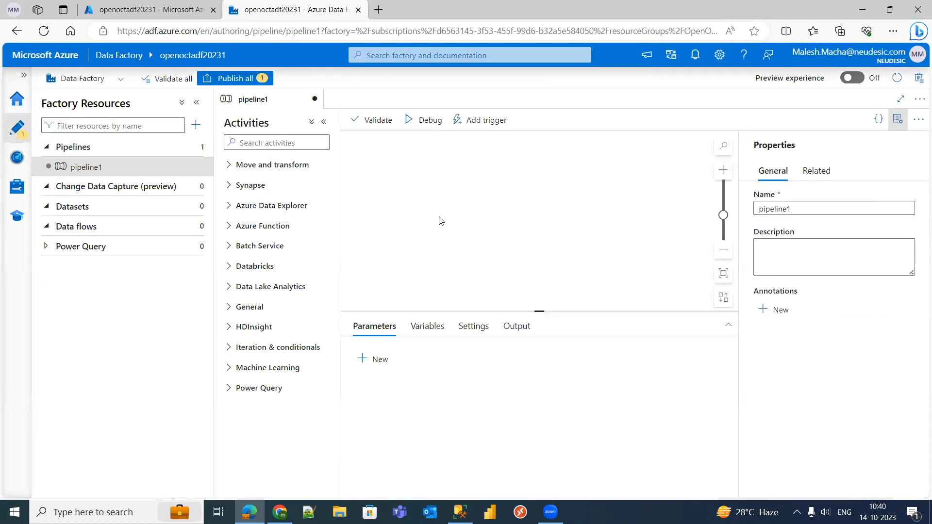
left_click(316, 101)
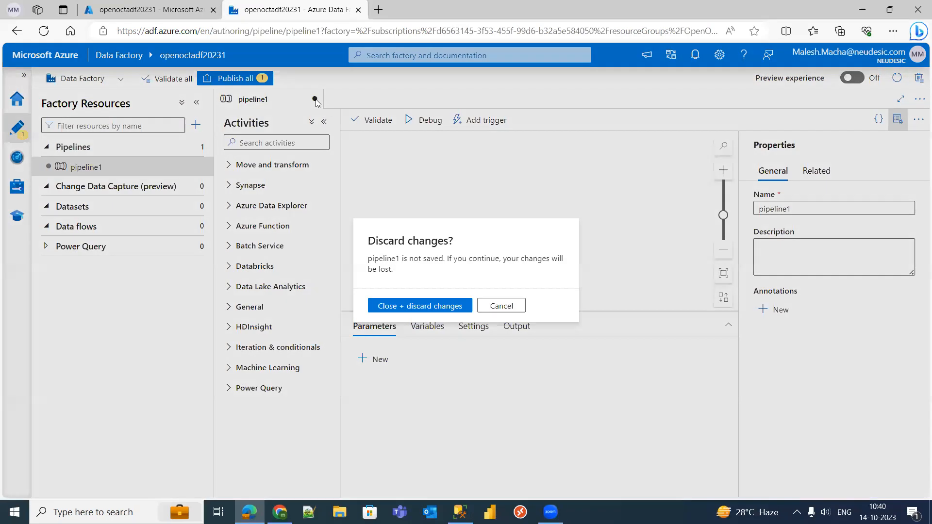
left_click(446, 308)
left_click(466, 215)
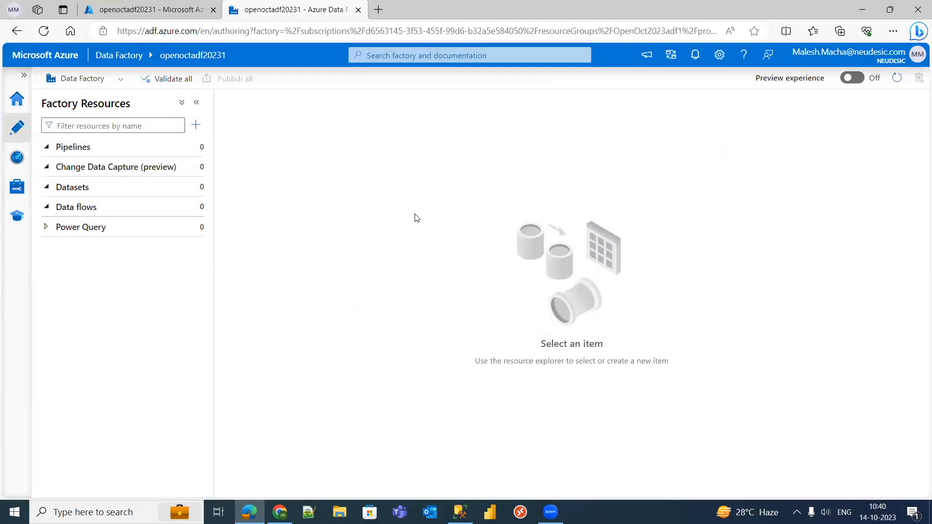